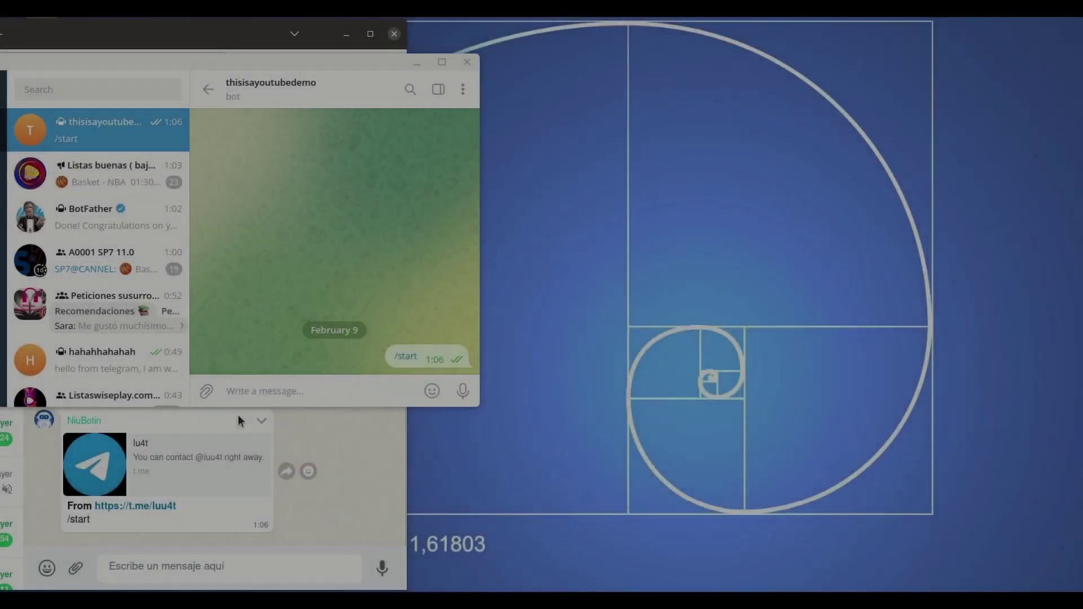
Step: Send the bot a test message about reaching the WhatsApp group, ending with a 😃 emoji
{"action": "left_click", "coordinate": [276, 391]}
{"action": "type", "text": "th"}
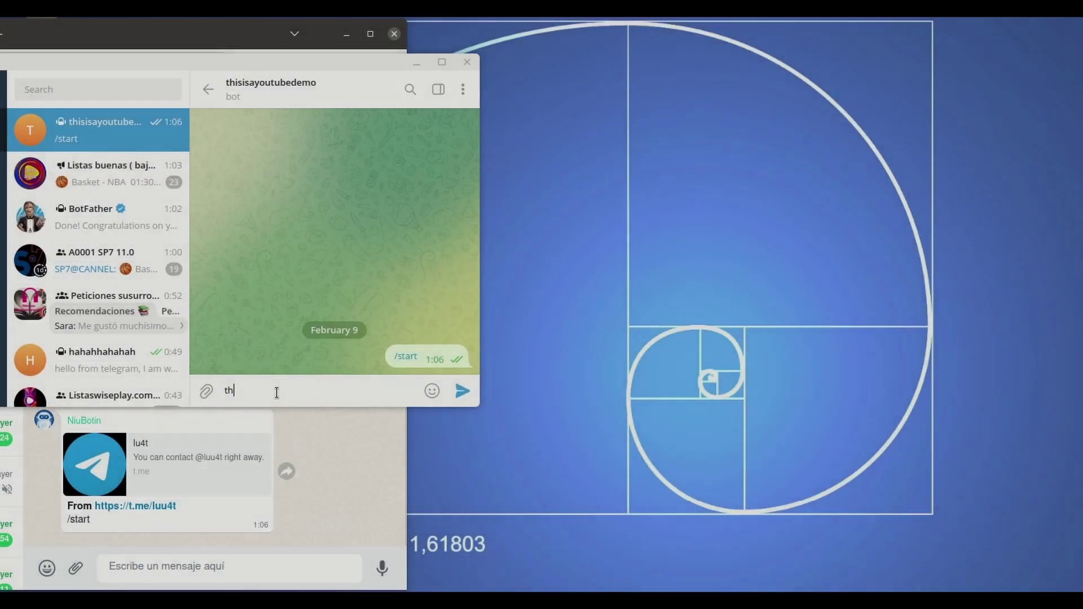
{"action": "key", "text": "BackSpace"}
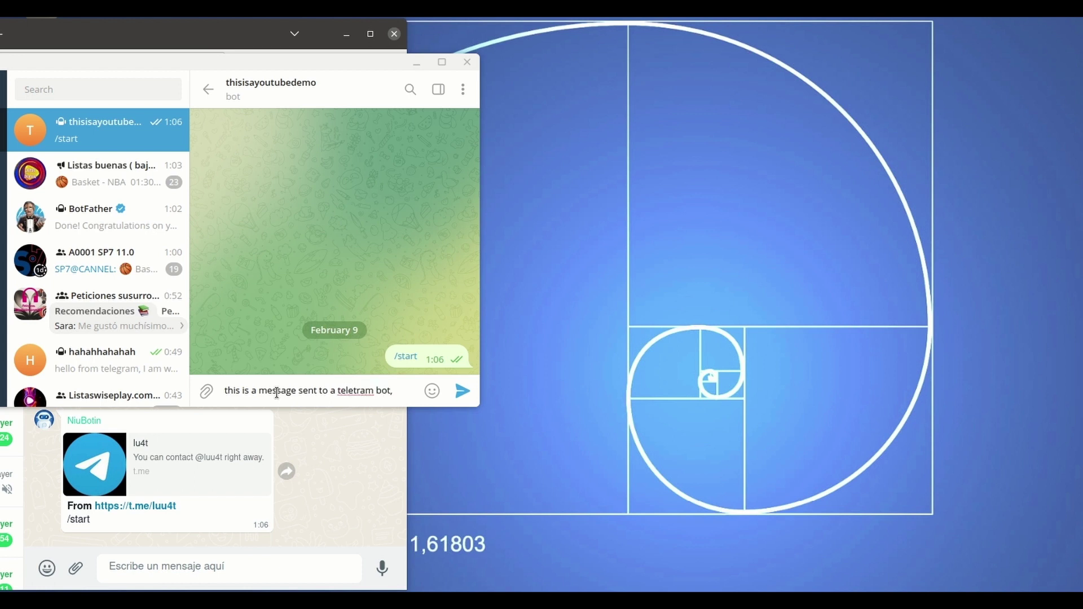
{"action": "type", "text": "received on a whatsapp group"}
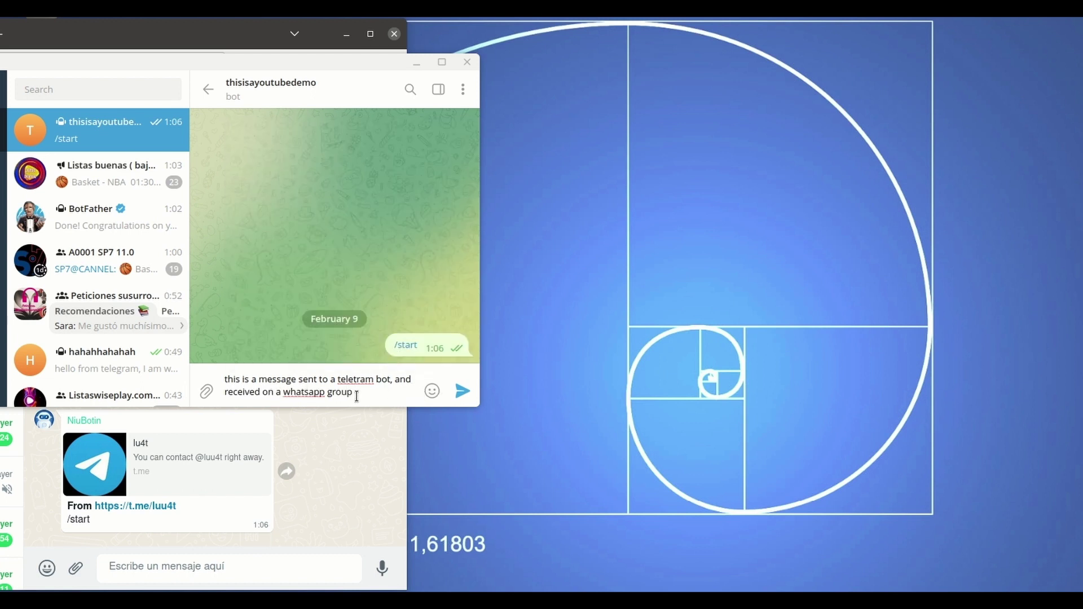
{"action": "mouse_move", "coordinate": [430, 391]}
{"action": "left_click", "coordinate": [301, 194]}
{"action": "key", "text": "Return"}
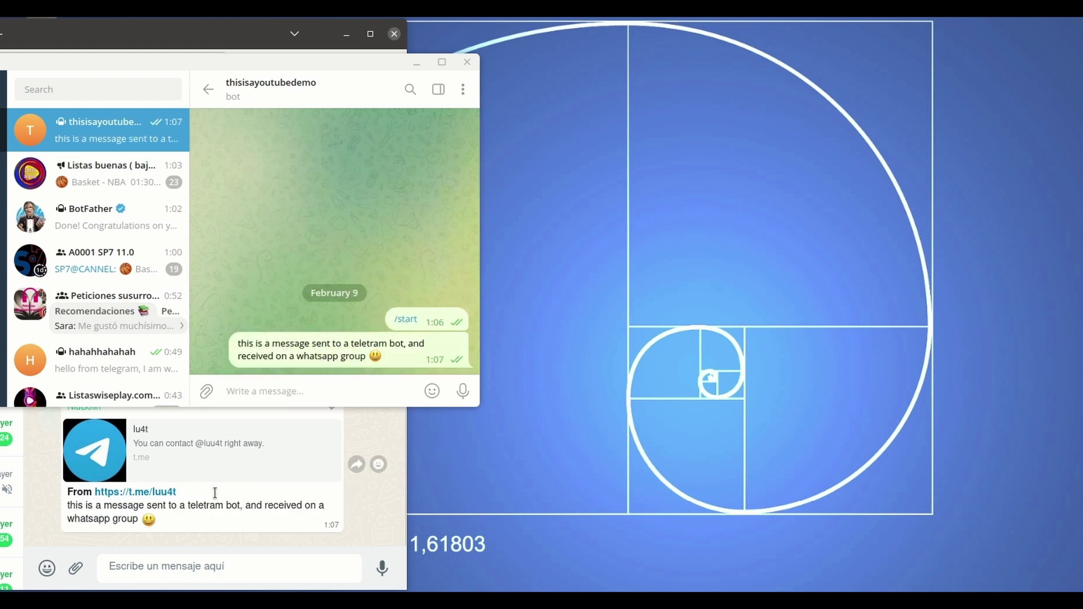
Step: Open the WhatsApp group's info panel and scroll through its details
{"action": "left_click", "coordinate": [375, 507]}
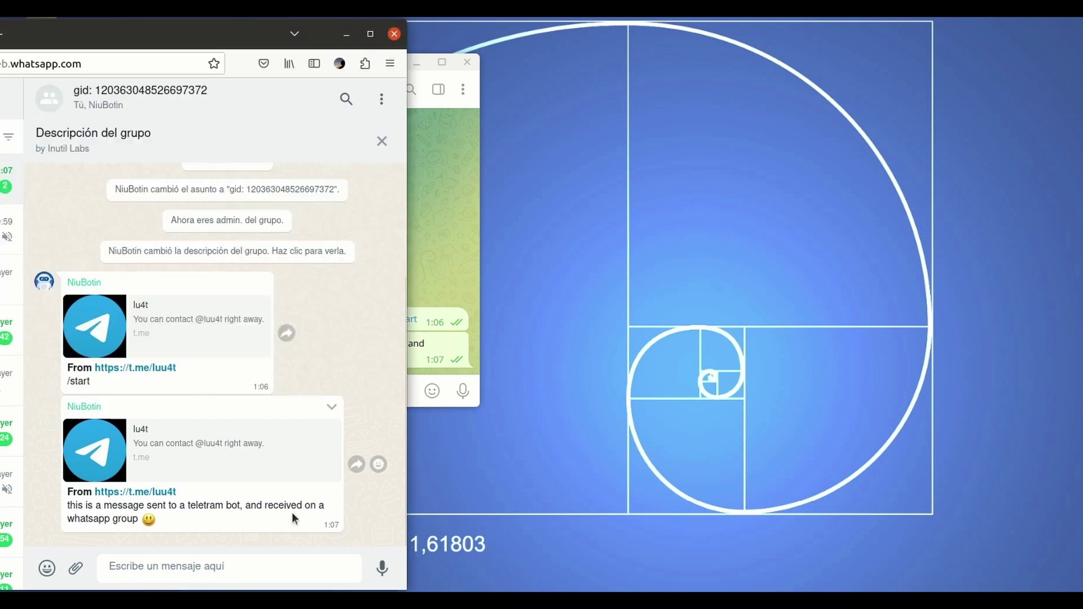
{"action": "left_click", "coordinate": [135, 104]}
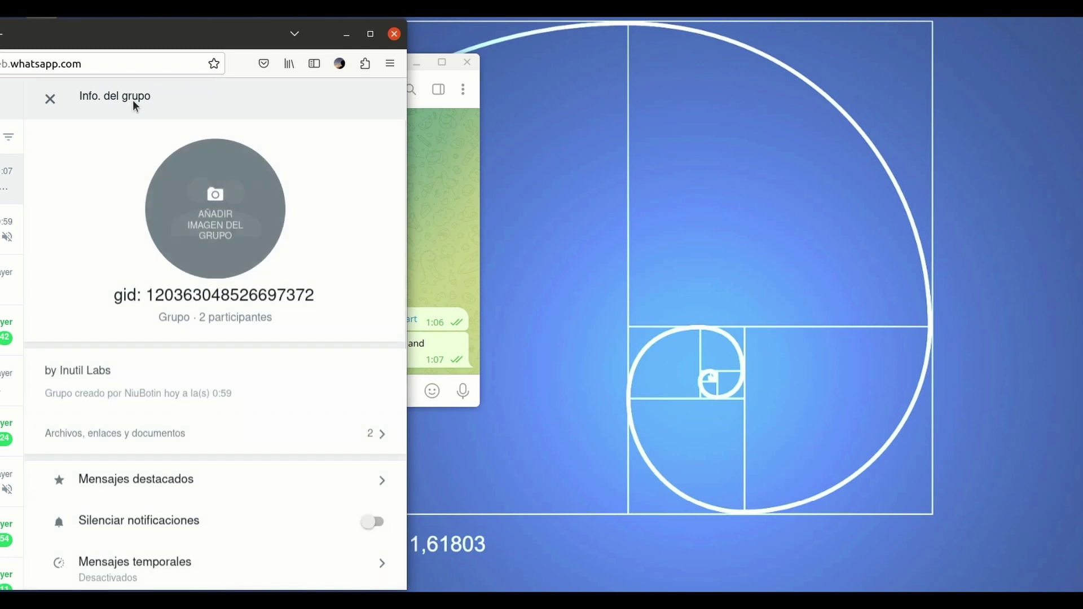
{"action": "scroll", "coordinate": [226, 316], "scroll_direction": "down", "scroll_amount": 10}
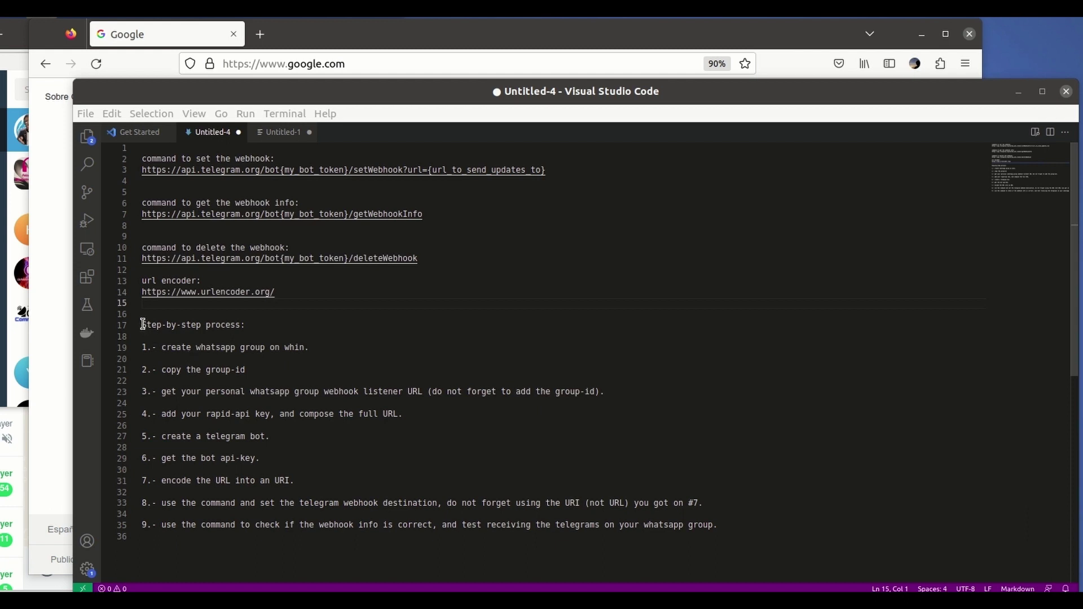
Step: Highlight the step list, the webhook command lines 10–14 and step 1 in the notes
{"action": "left_click_drag", "start_coordinate": [144, 326], "coordinate": [759, 551]}
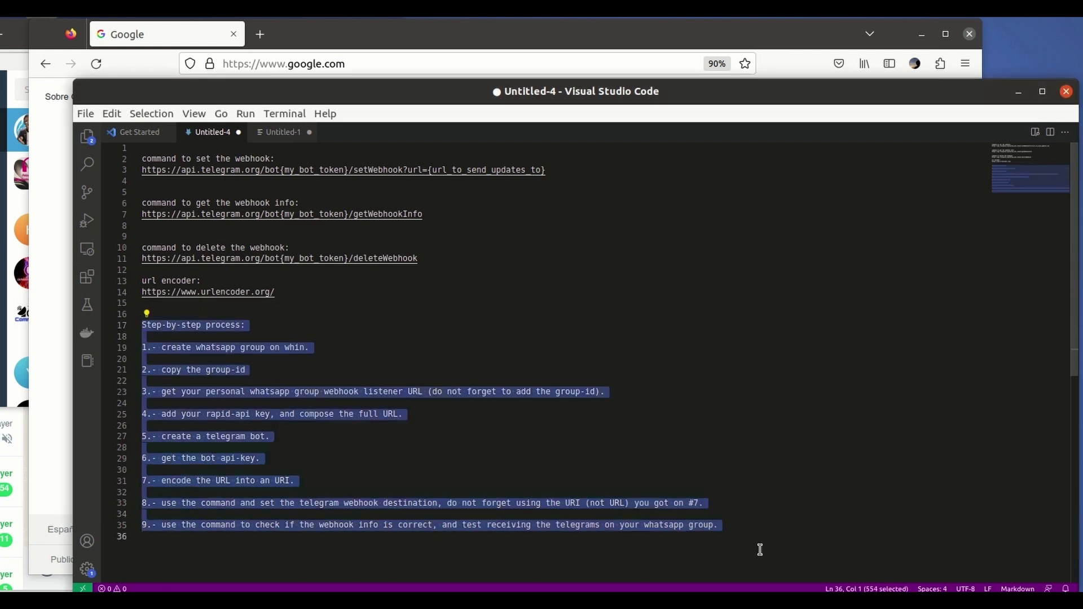
{"action": "left_click", "coordinate": [759, 550]}
{"action": "left_click_drag", "start_coordinate": [305, 294], "coordinate": [148, 146]}
{"action": "left_click", "coordinate": [590, 361]}
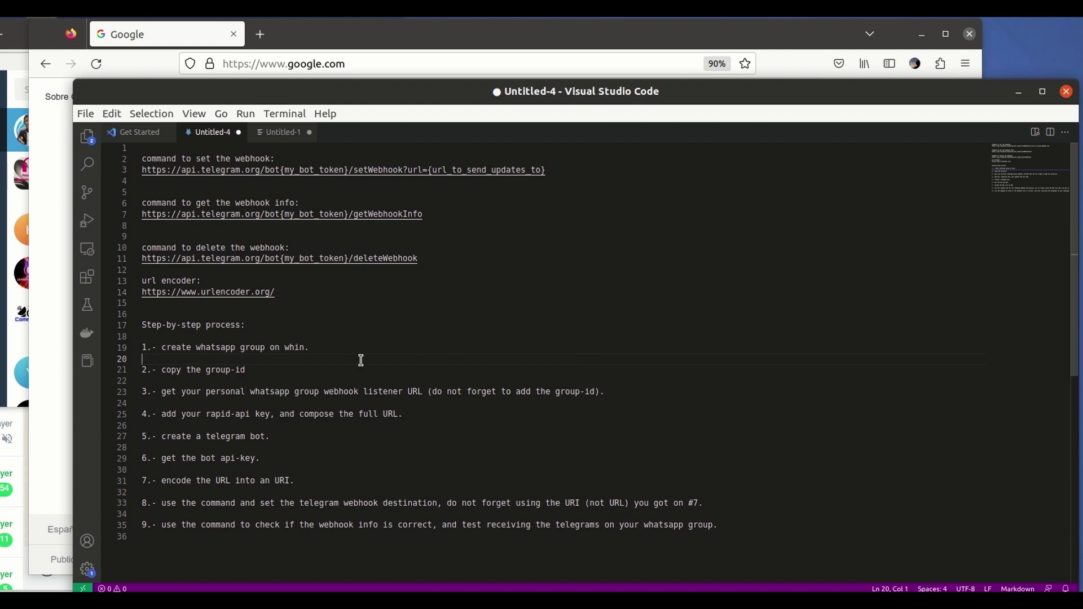
{"action": "left_click_drag", "start_coordinate": [326, 347], "coordinate": [133, 343]}
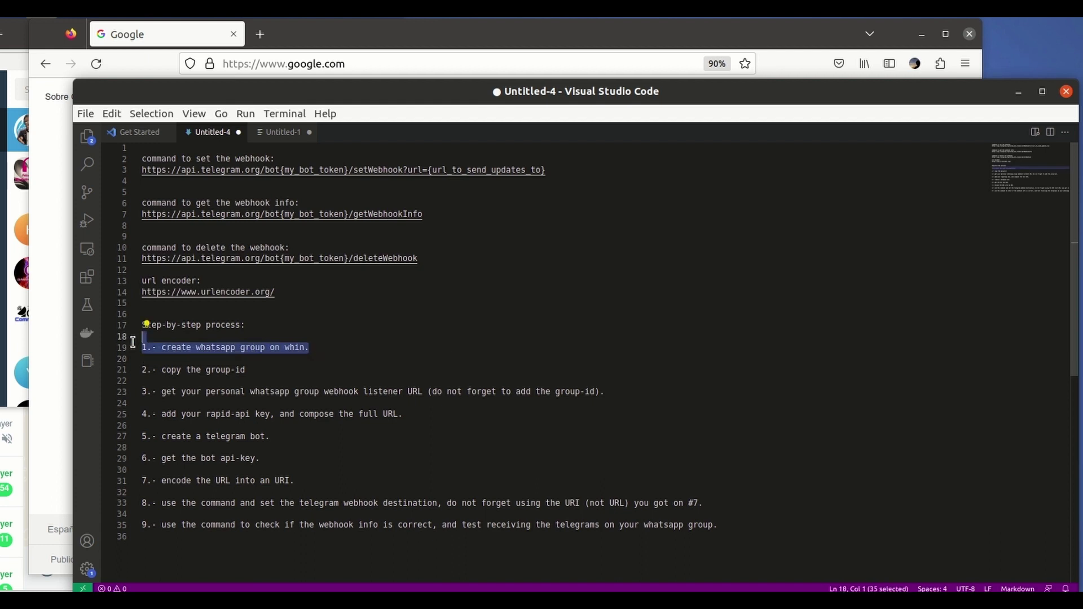
{"action": "left_click", "coordinate": [384, 356]}
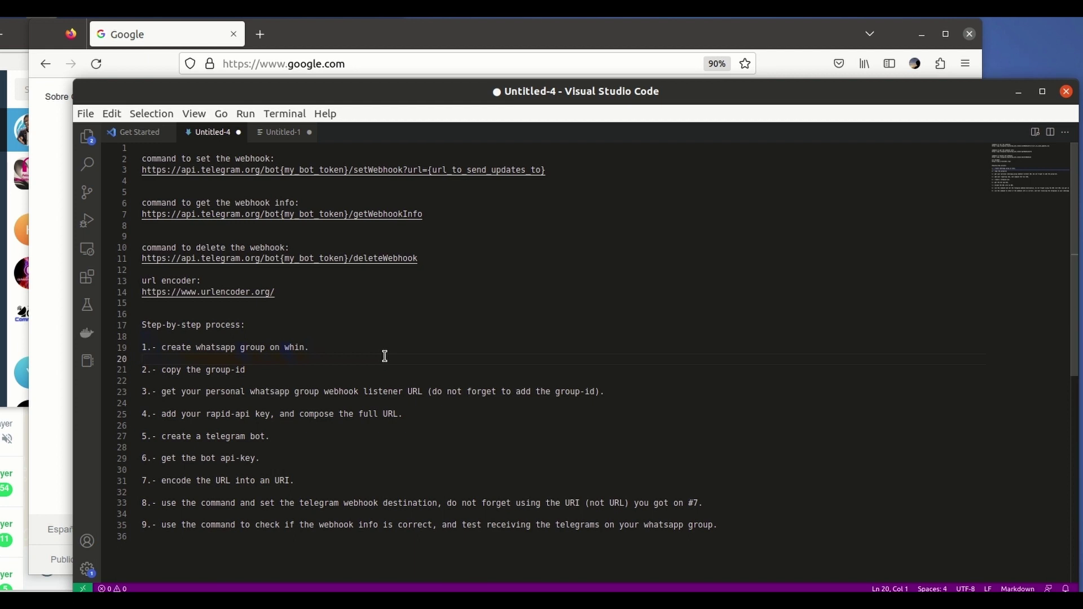
Step: Go to rapidapi.com/hub, search for whin and open its API page
{"action": "left_click", "coordinate": [170, 33]}
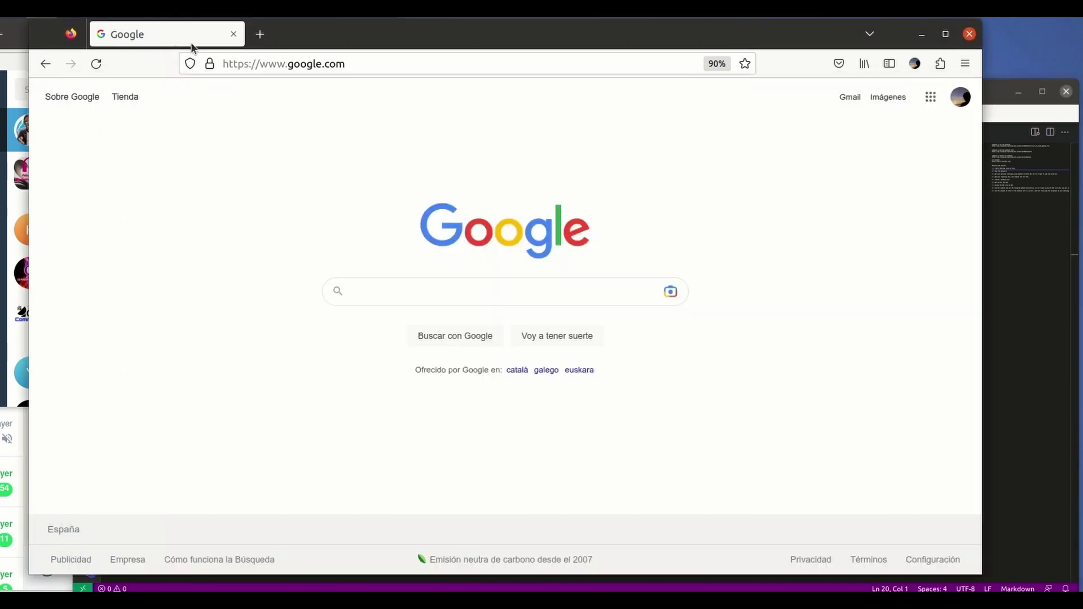
{"action": "left_click", "coordinate": [316, 64]}
{"action": "type", "text": "rapidapi.com/hub"}
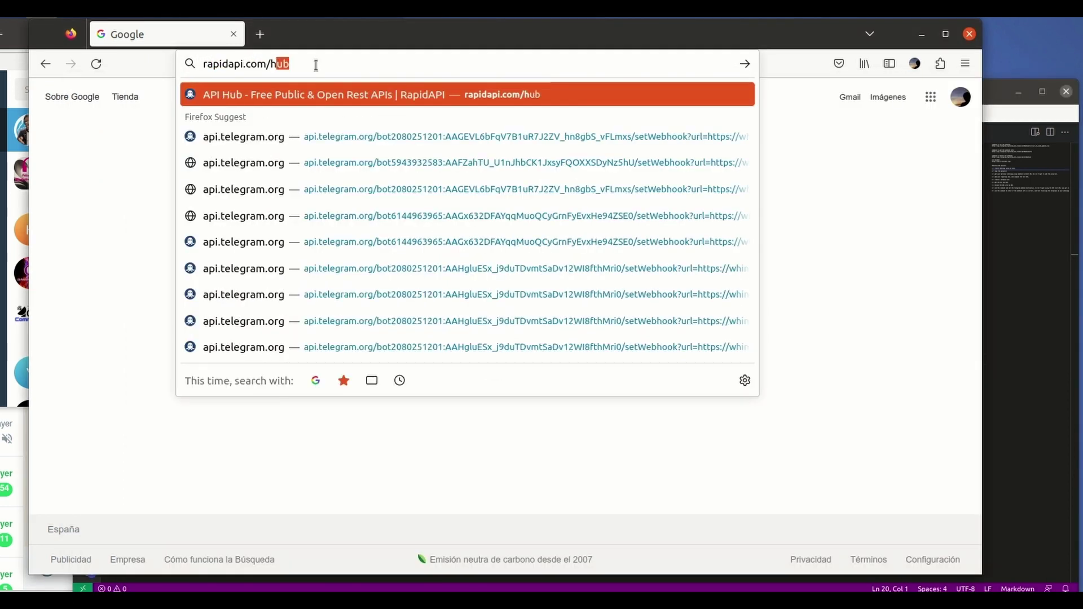
{"action": "key", "text": "Return"}
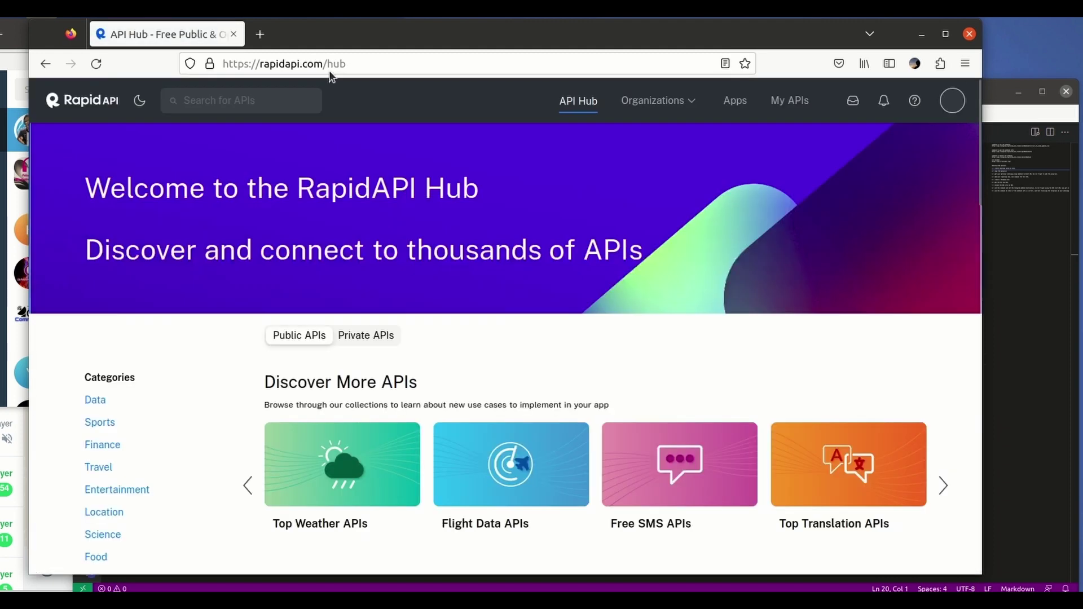
{"action": "left_click", "coordinate": [247, 99]}
{"action": "type", "text": "whin"}
{"action": "left_click", "coordinate": [219, 141]}
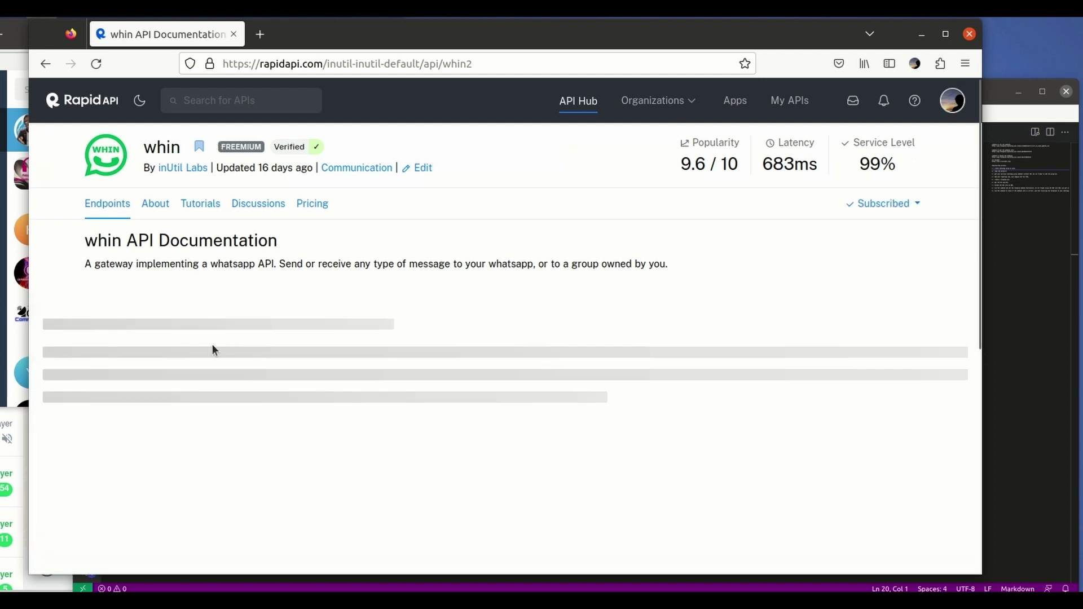
Step: Test the groups GET create a group endpoint, getting 200 OK
{"action": "scroll", "coordinate": [215, 350], "scroll_direction": "down", "scroll_amount": 4}
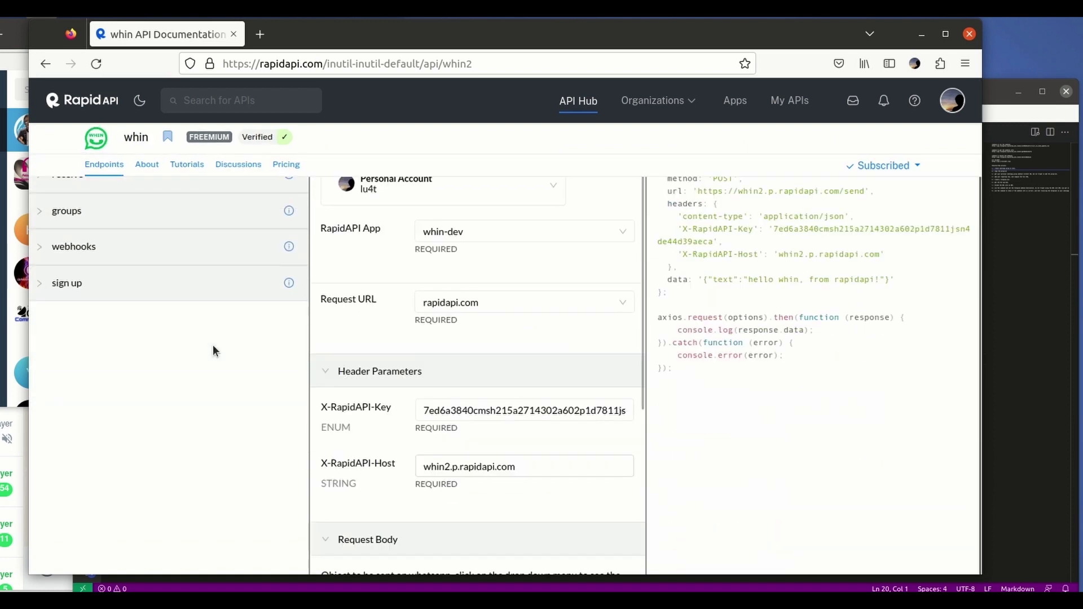
{"action": "scroll", "coordinate": [215, 349], "scroll_direction": "up", "scroll_amount": 3}
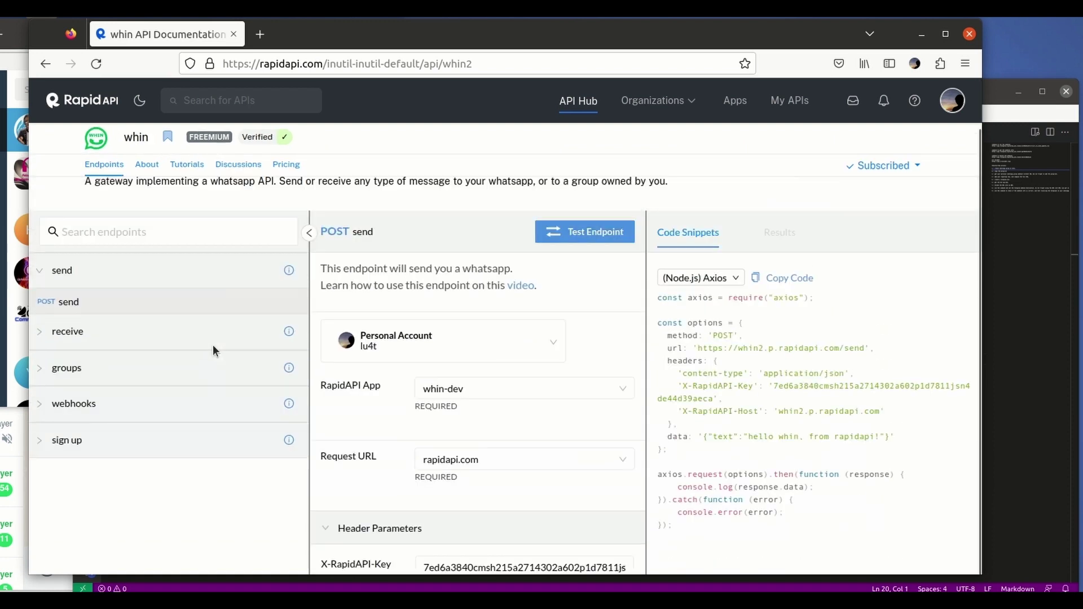
{"action": "left_click", "coordinate": [68, 368]}
{"action": "left_click", "coordinate": [102, 403]}
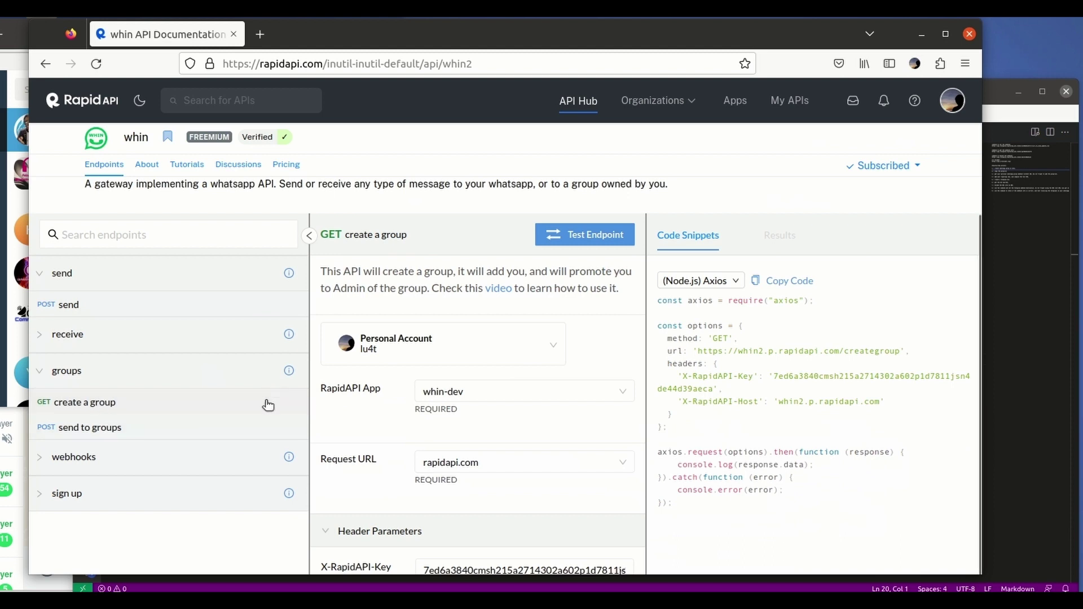
{"action": "left_click", "coordinate": [606, 236]}
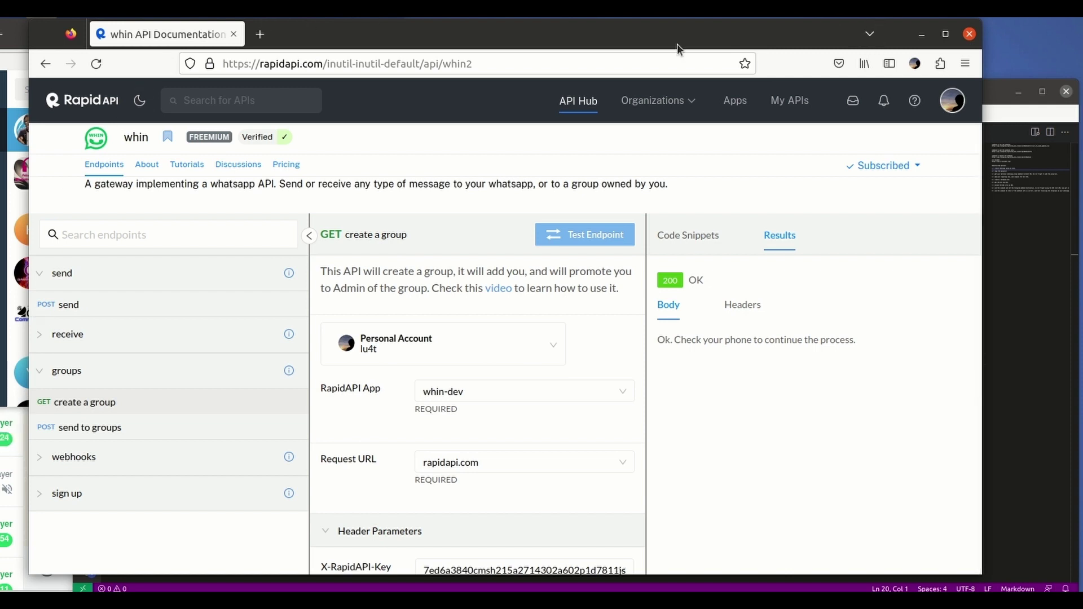
{"action": "left_click", "coordinate": [12, 39]}
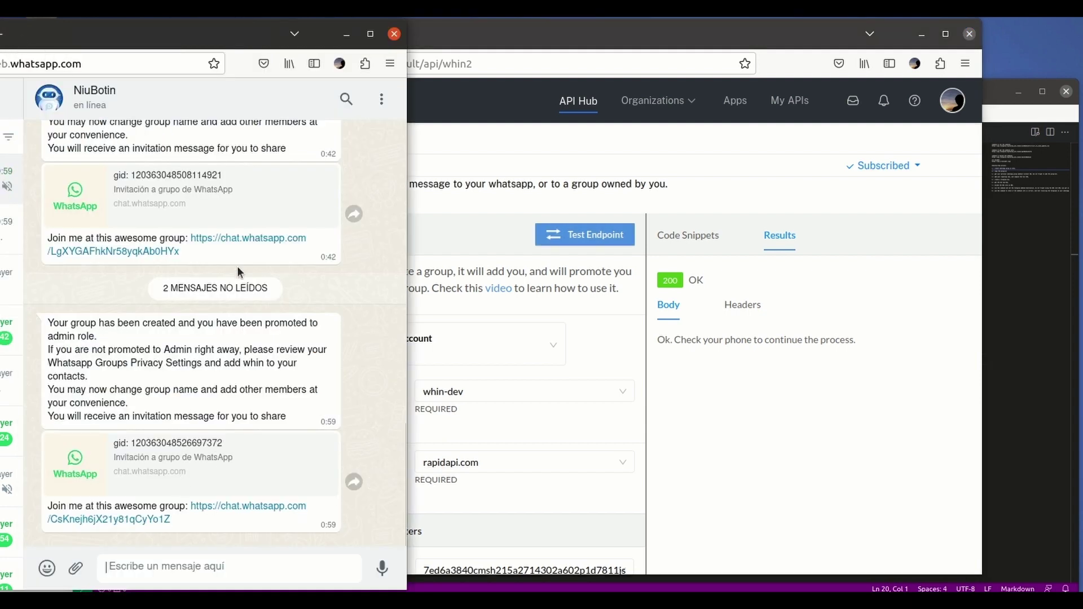
Step: Join the new WhatsApp group through the bot's latest invite link
{"action": "left_click", "coordinate": [262, 512]}
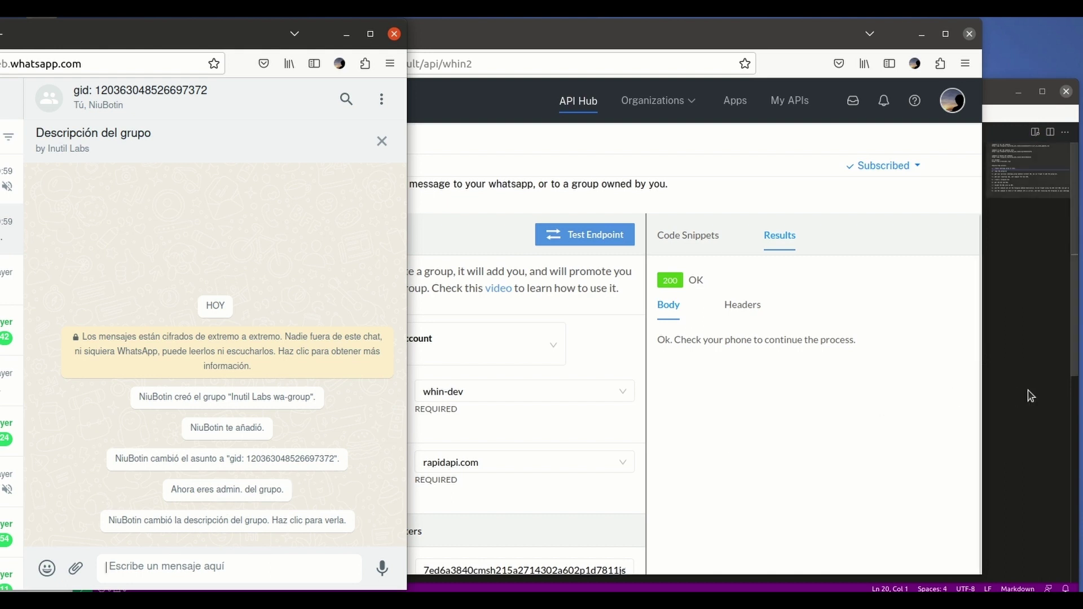
{"action": "left_click", "coordinate": [1027, 390]}
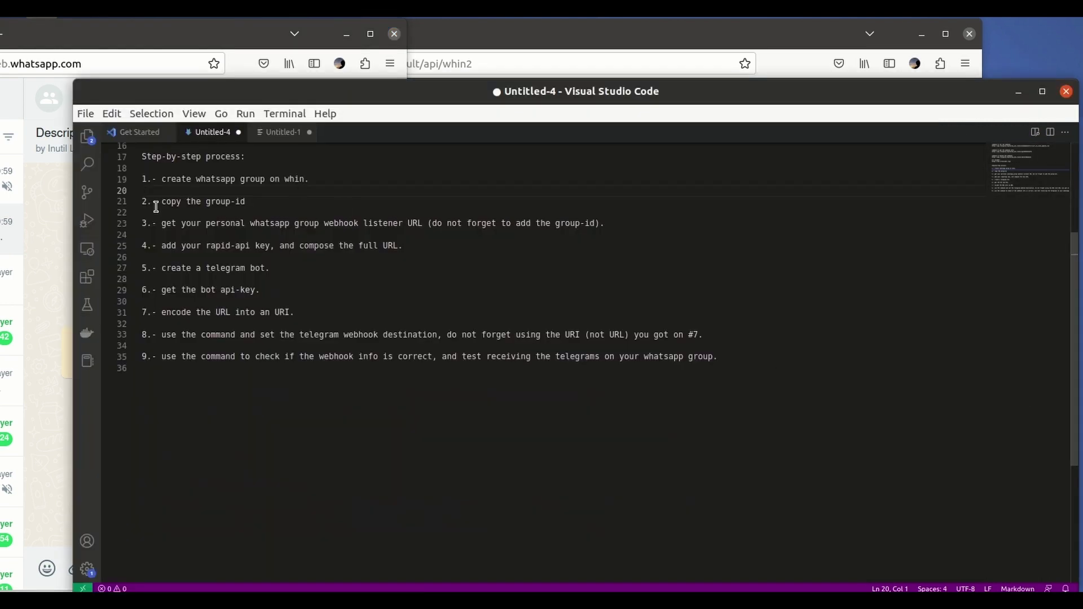
Step: Copy the group ID from the WhatsApp group's info panel
{"action": "left_click_drag", "start_coordinate": [157, 204], "coordinate": [271, 198]}
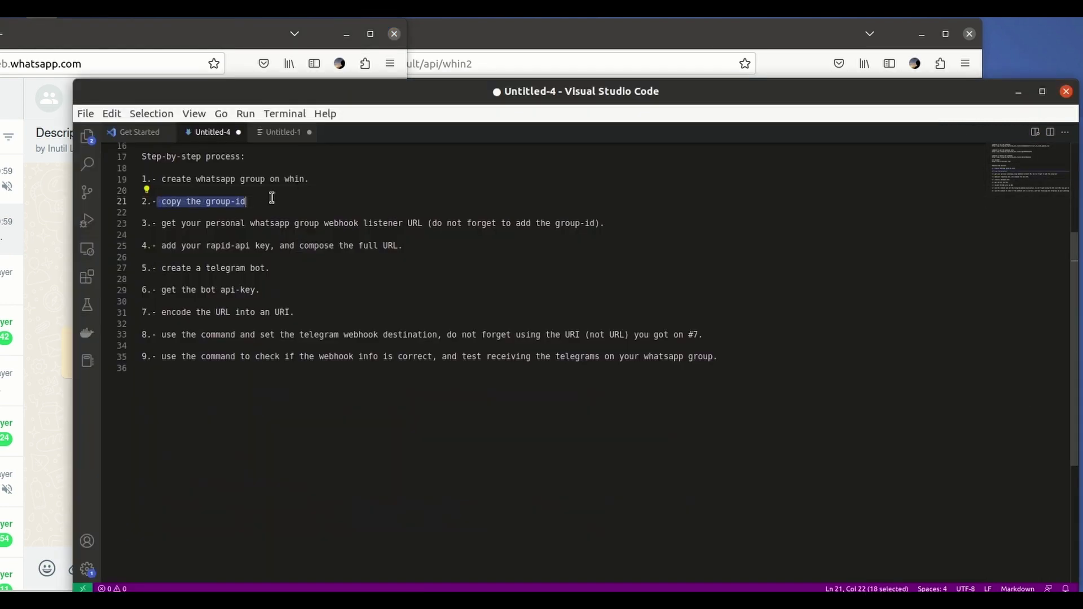
{"action": "left_click", "coordinate": [51, 281]}
{"action": "left_click", "coordinate": [164, 99]}
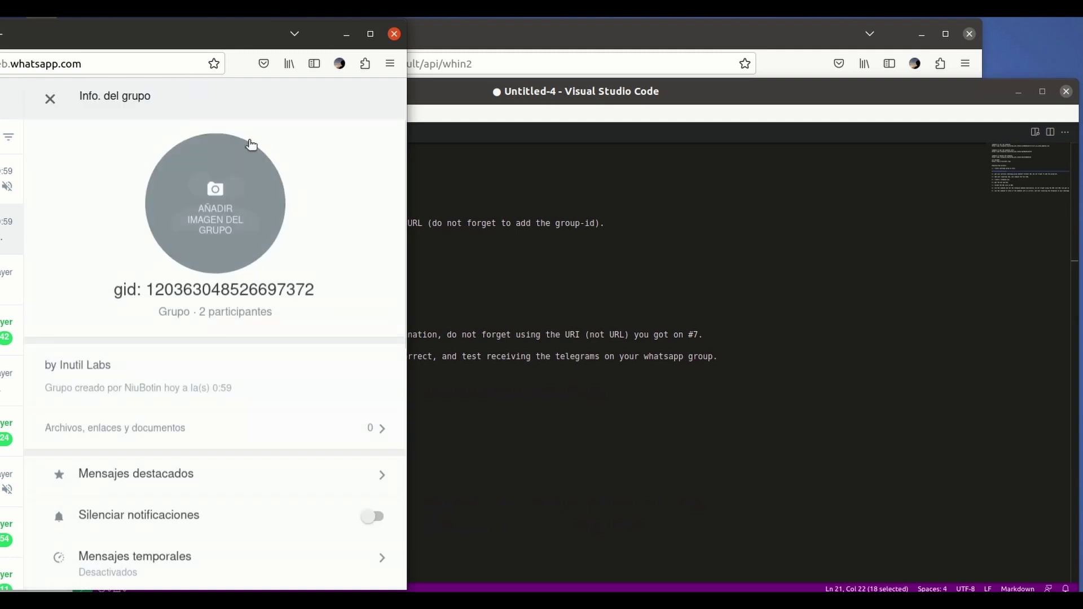
{"action": "double_click", "coordinate": [233, 300]}
{"action": "right_click", "coordinate": [234, 300]}
{"action": "left_click", "coordinate": [287, 316]}
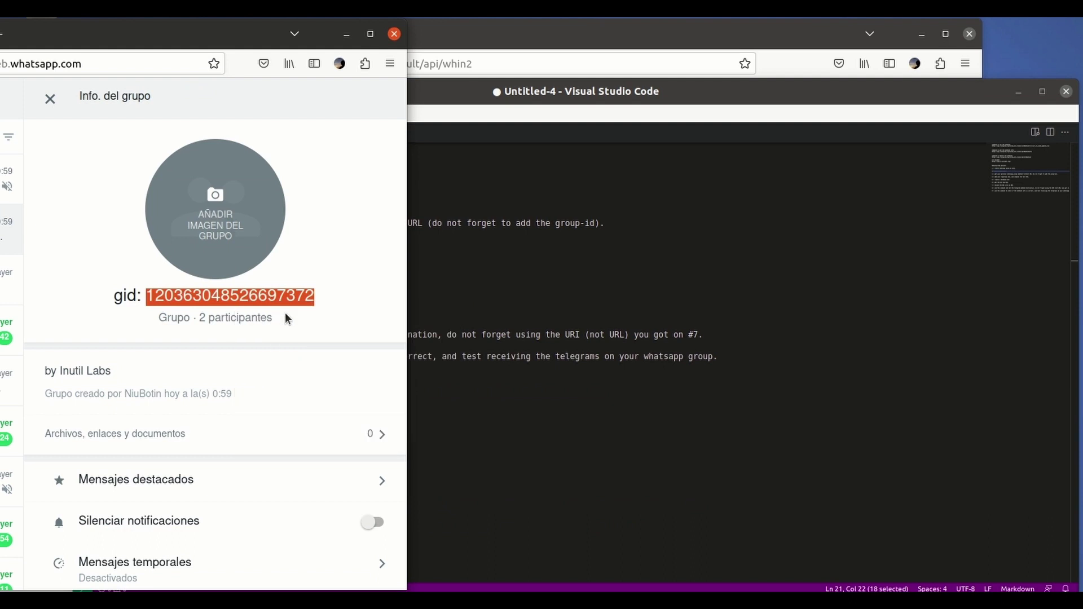
Step: Paste the group ID on a new line under step 2, then select the step 3 text
{"action": "left_click", "coordinate": [468, 341]}
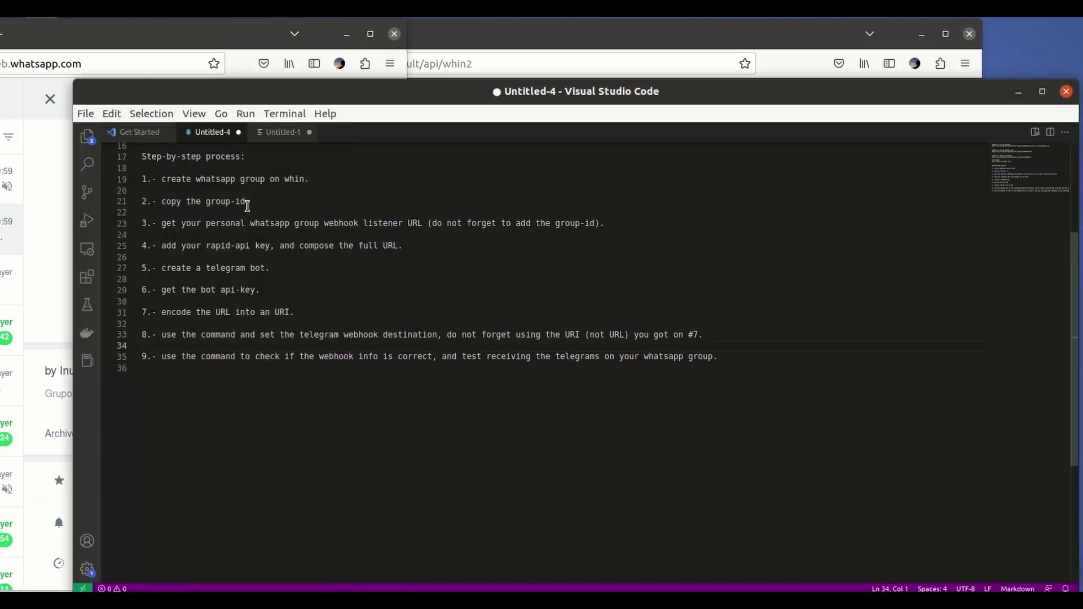
{"action": "key", "text": "Return"}
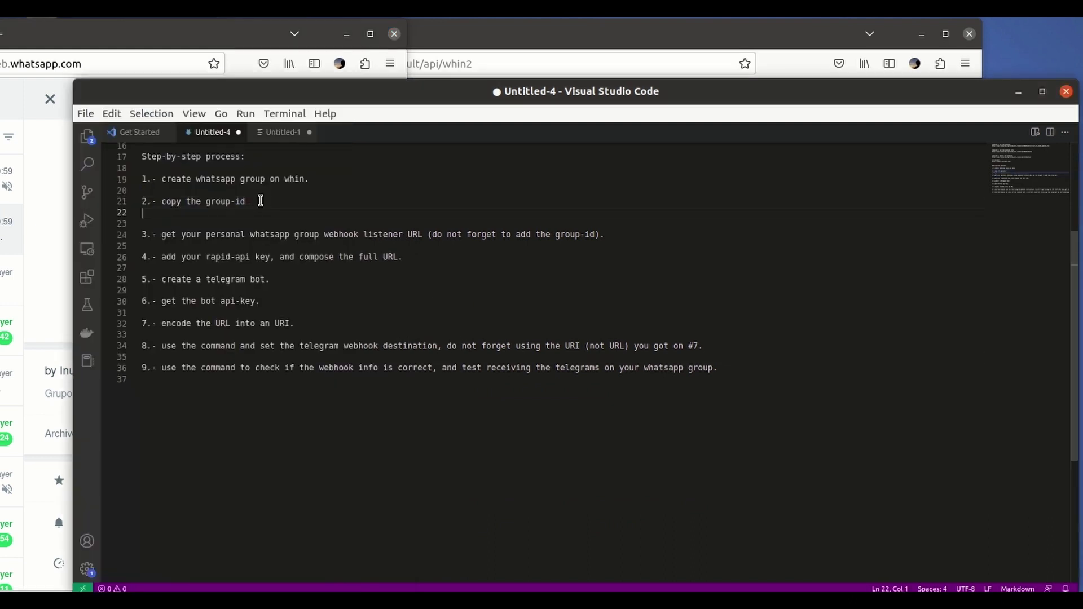
{"action": "key", "text": "ctrl+v"}
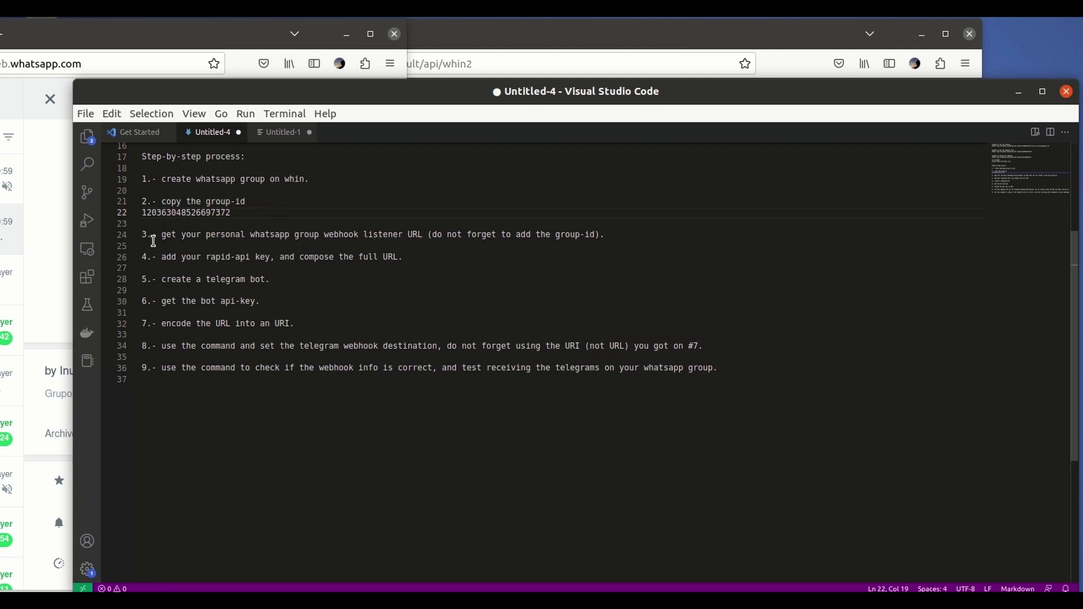
{"action": "mouse_move", "coordinate": [157, 234]}
{"action": "left_mouse_down"}
{"action": "mouse_move", "coordinate": [432, 236]}
{"action": "mouse_move", "coordinate": [143, 223]}
{"action": "left_mouse_up"}
{"action": "left_click_drag", "start_coordinate": [593, 220], "coordinate": [639, 233]}
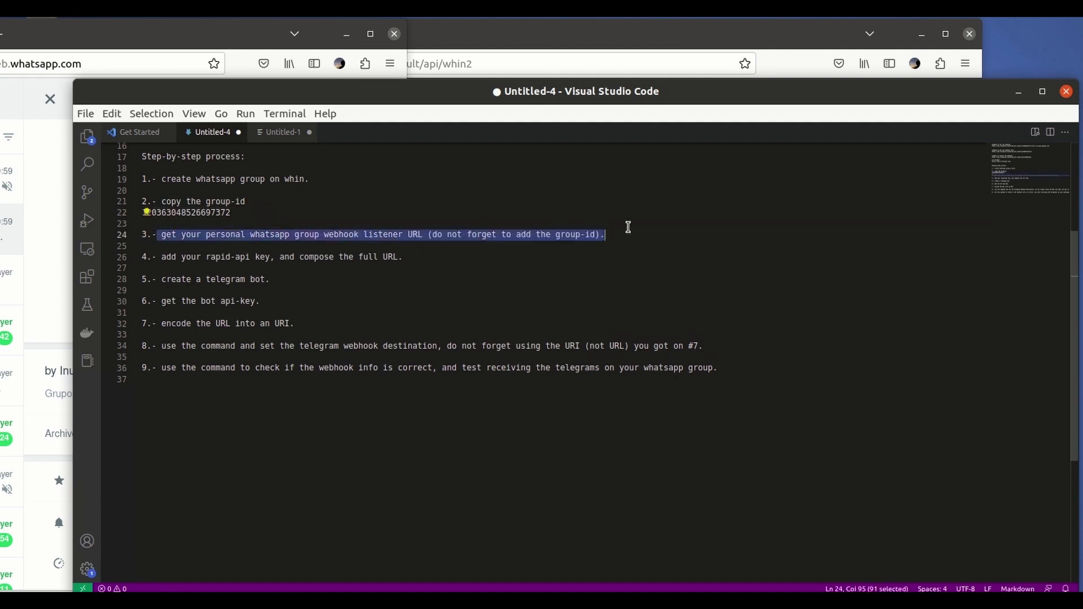
Step: Open the webhooks personal listener endpoint and replace the sample gid with the group ID
{"action": "left_click", "coordinate": [466, 38]}
{"action": "left_click_drag", "start_coordinate": [466, 39], "coordinate": [502, 49]}
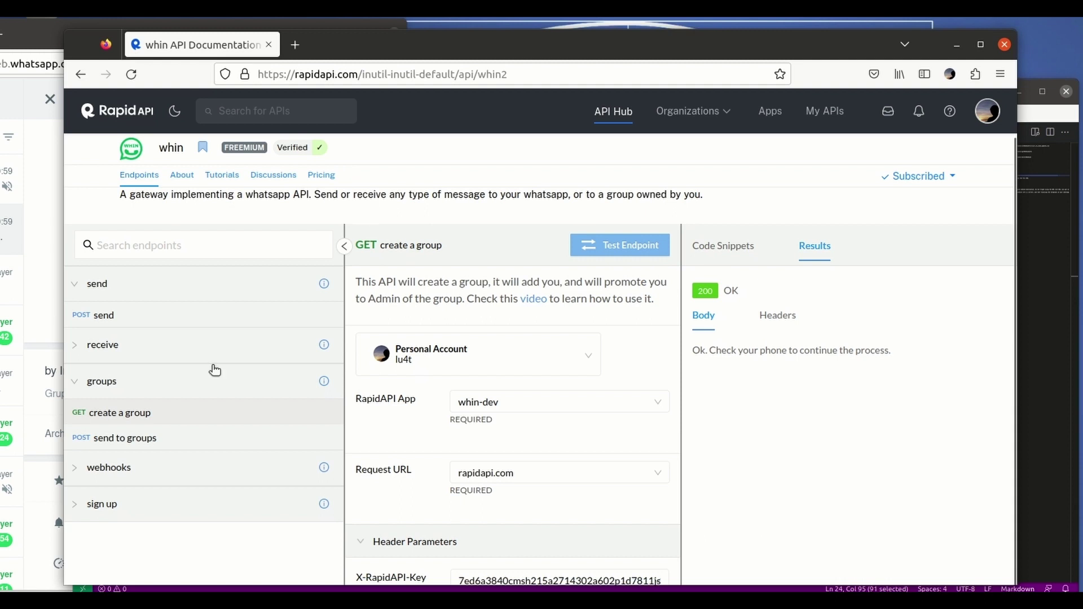
{"action": "left_click", "coordinate": [80, 383]}
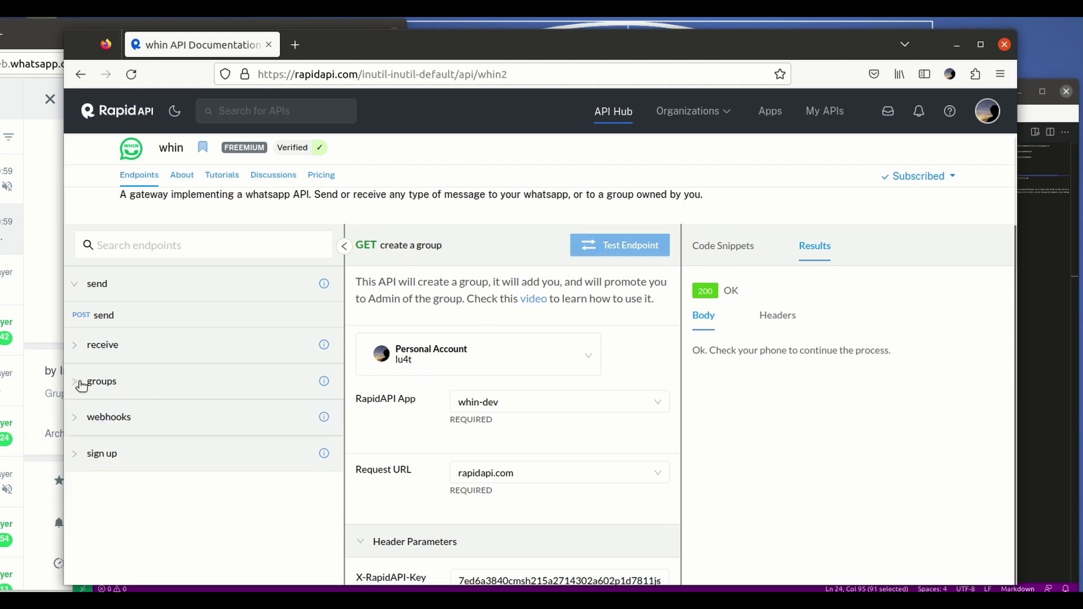
{"action": "left_click", "coordinate": [79, 422]}
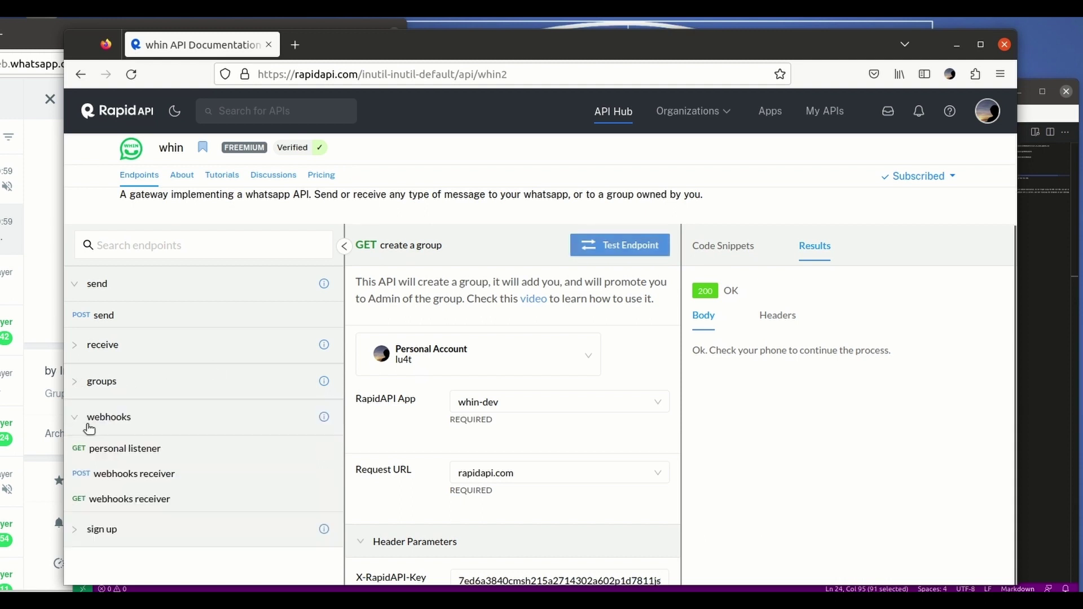
{"action": "left_click", "coordinate": [117, 449]}
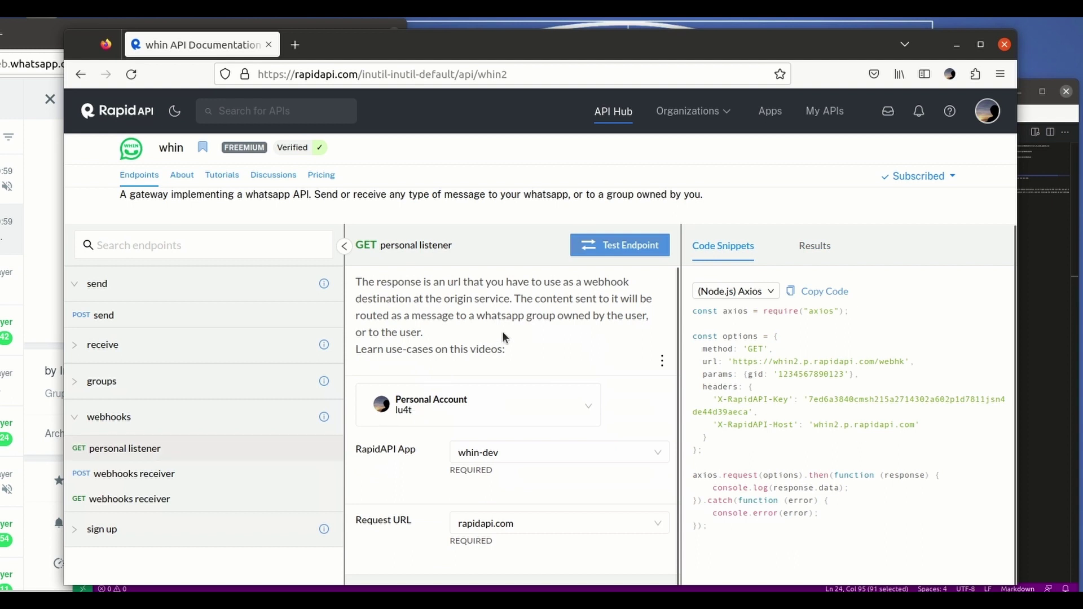
{"action": "scroll", "coordinate": [494, 340], "scroll_direction": "down", "scroll_amount": 2}
{"action": "scroll", "coordinate": [398, 457], "scroll_direction": "up", "scroll_amount": 2}
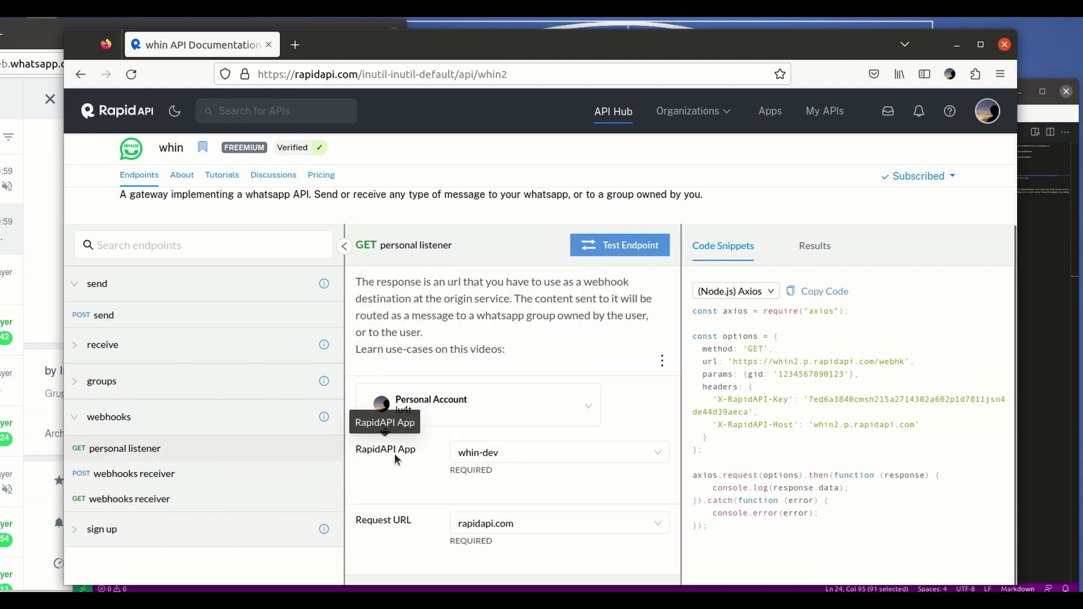
{"action": "scroll", "coordinate": [402, 471], "scroll_direction": "down", "scroll_amount": 3}
{"action": "scroll", "coordinate": [402, 471], "scroll_direction": "down", "scroll_amount": 2}
{"action": "left_click", "coordinate": [533, 398]}
{"action": "double_click", "coordinate": [513, 407]}
{"action": "key", "text": "BackSpace"}
{"action": "right_click", "coordinate": [514, 411]}
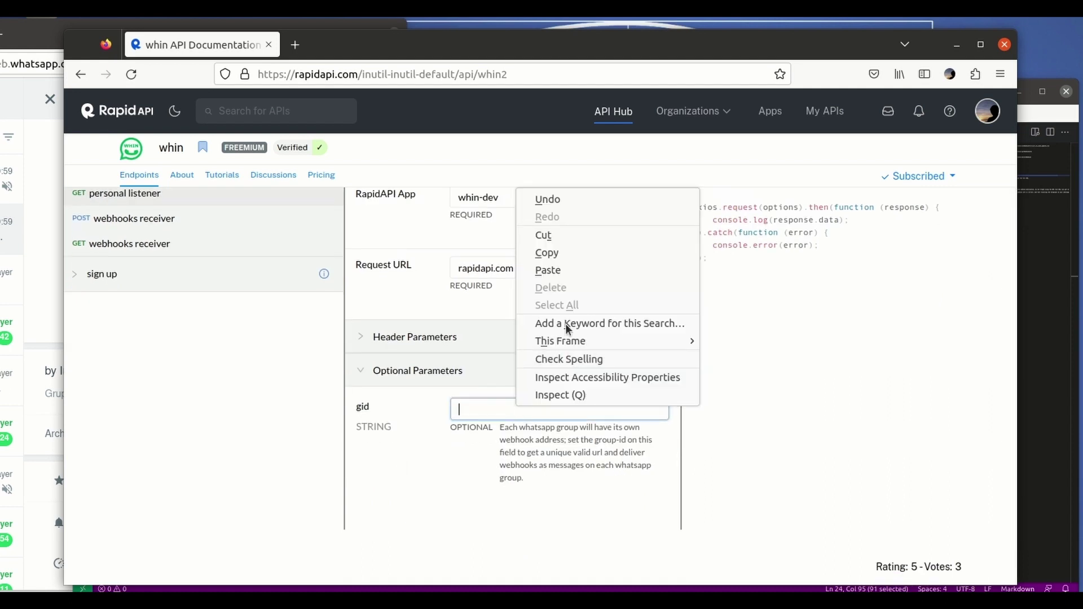
{"action": "left_click", "coordinate": [589, 271]}
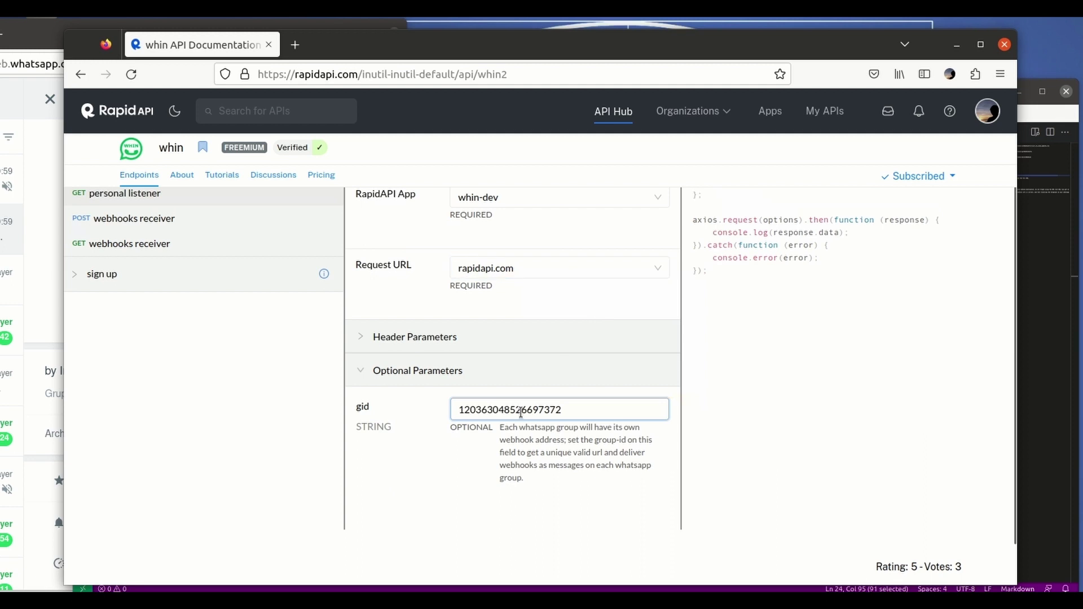
Step: Run the personal listener test and copy the returned group webhook URL
{"action": "scroll", "coordinate": [598, 306], "scroll_direction": "down", "scroll_amount": 1}
{"action": "scroll", "coordinate": [598, 307], "scroll_direction": "up", "scroll_amount": 5}
{"action": "left_click", "coordinate": [621, 314]}
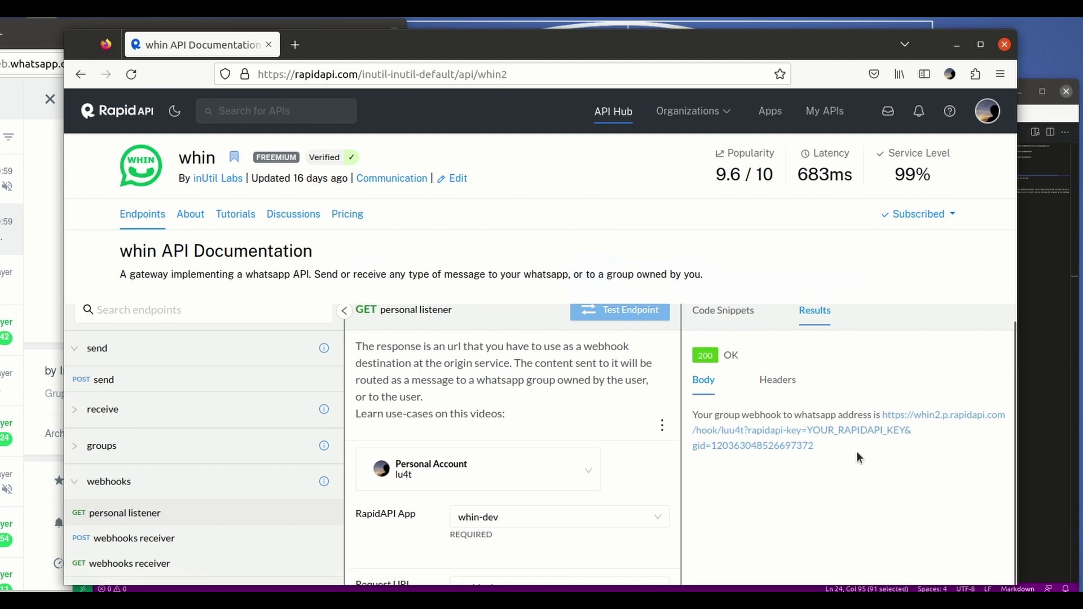
{"action": "left_click_drag", "start_coordinate": [818, 446], "coordinate": [883, 419]}
{"action": "right_click", "coordinate": [885, 420]}
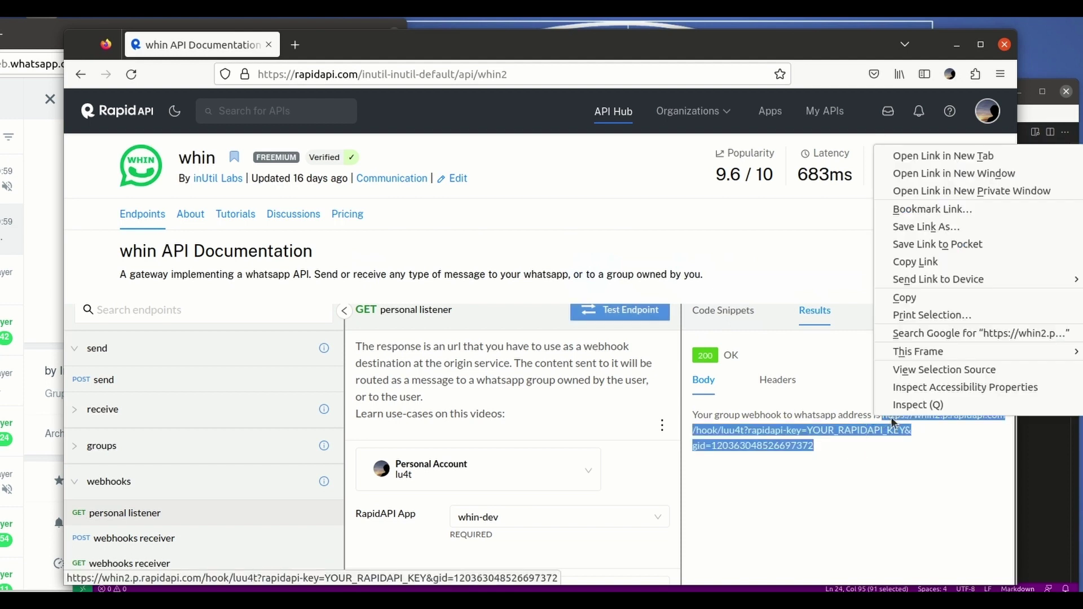
{"action": "left_click", "coordinate": [914, 303]}
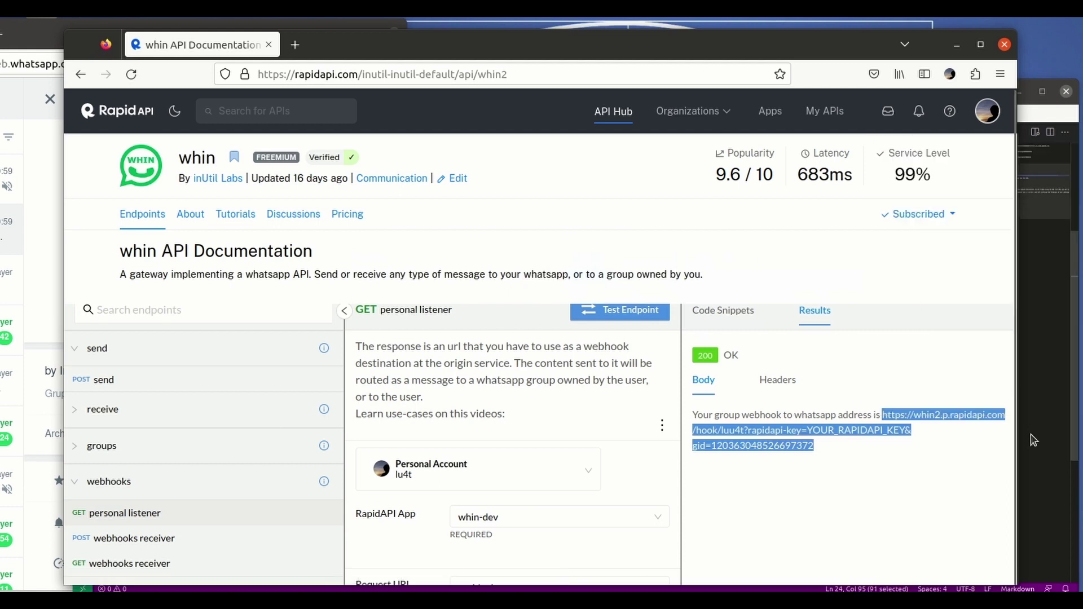
{"action": "left_click", "coordinate": [1043, 192]}
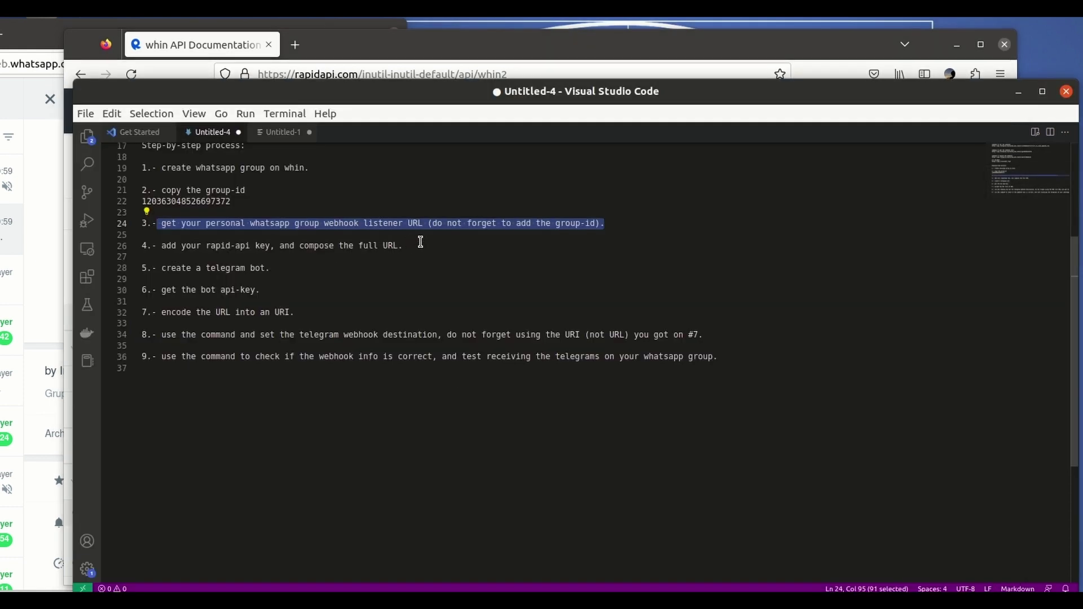
Step: Paste the webhook URL on a new line under step 3
{"action": "left_click", "coordinate": [629, 222]}
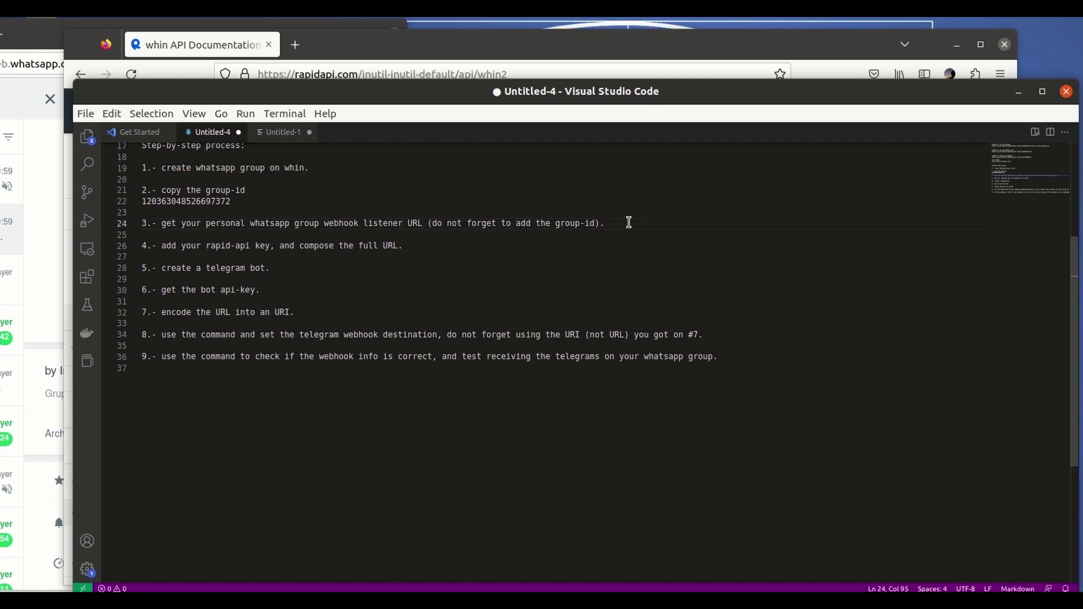
{"action": "key", "text": "Return"}
{"action": "key", "text": "ctrl+v"}
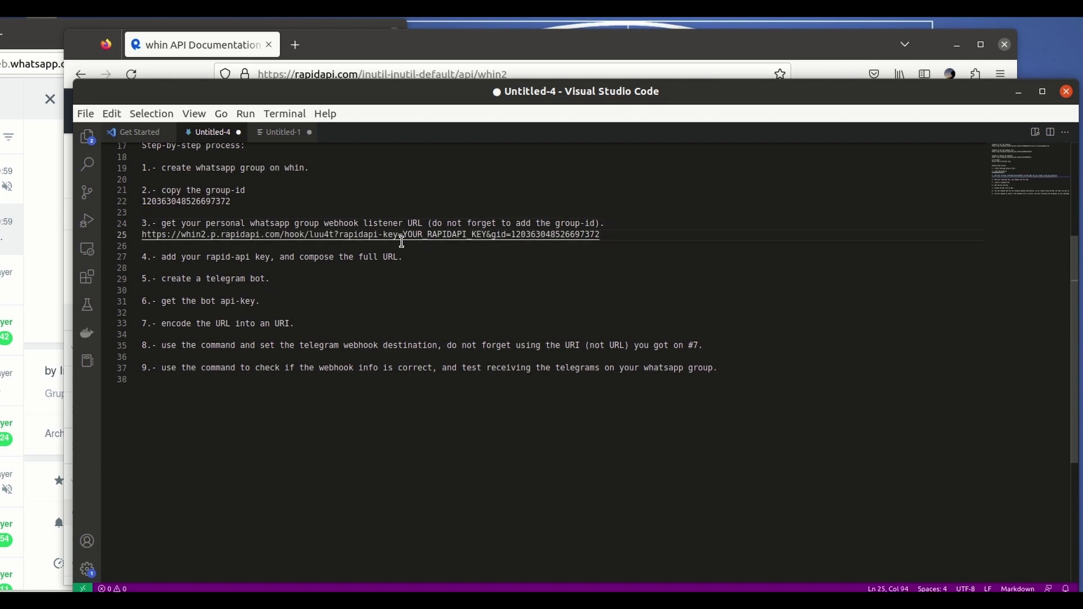
Step: Duplicate the URL under step 4 and delete its YOUR_RAPIDAPI_KEY placeholder
{"action": "left_click_drag", "start_coordinate": [154, 257], "coordinate": [406, 254]}
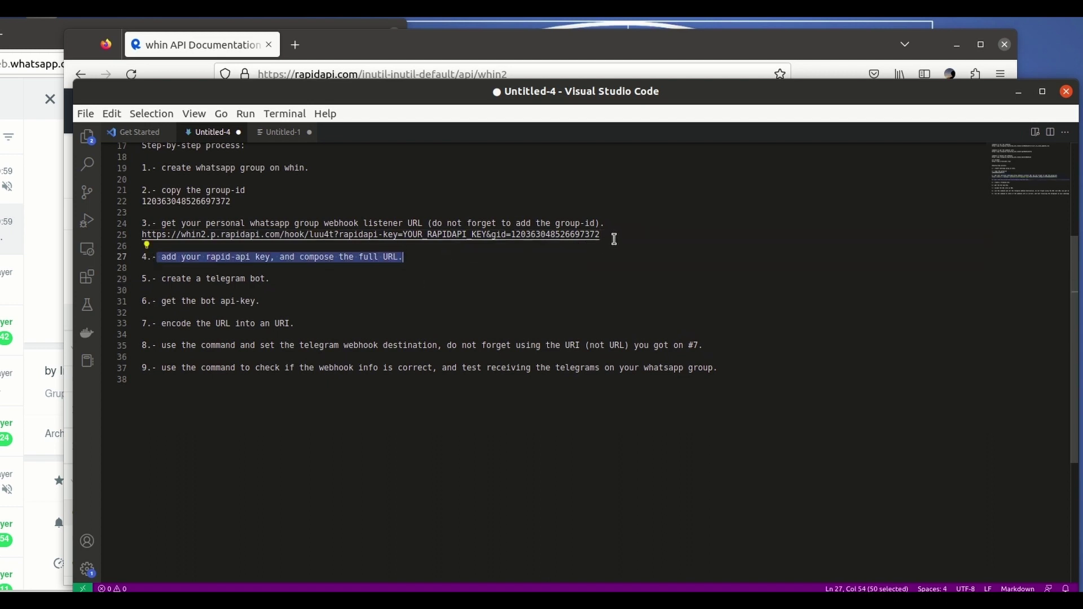
{"action": "left_click_drag", "start_coordinate": [612, 237], "coordinate": [145, 235]}
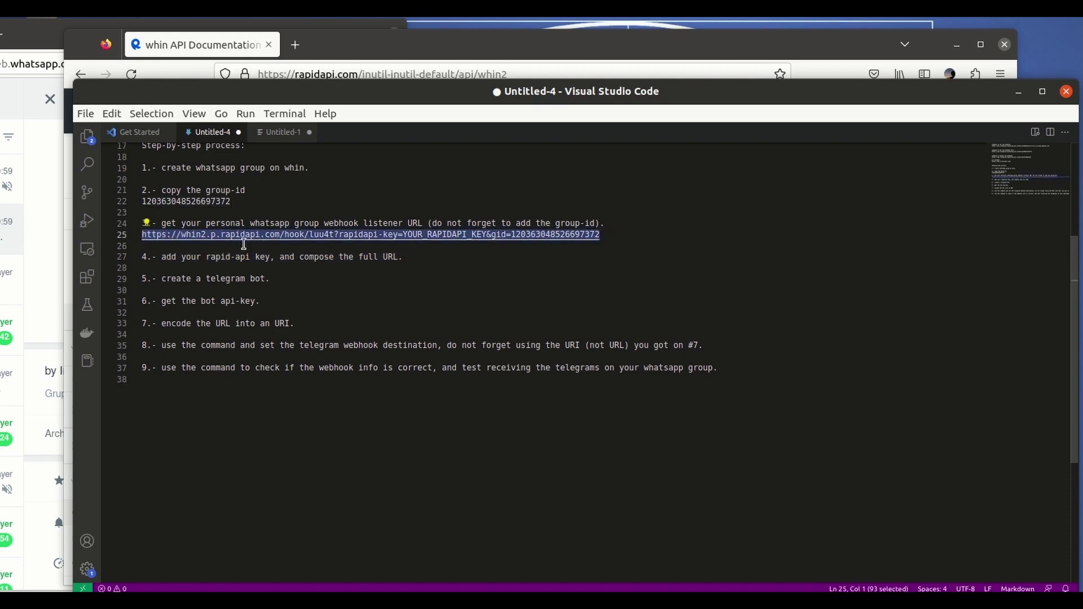
{"action": "key", "text": "Down"}
{"action": "key", "text": "Down"}
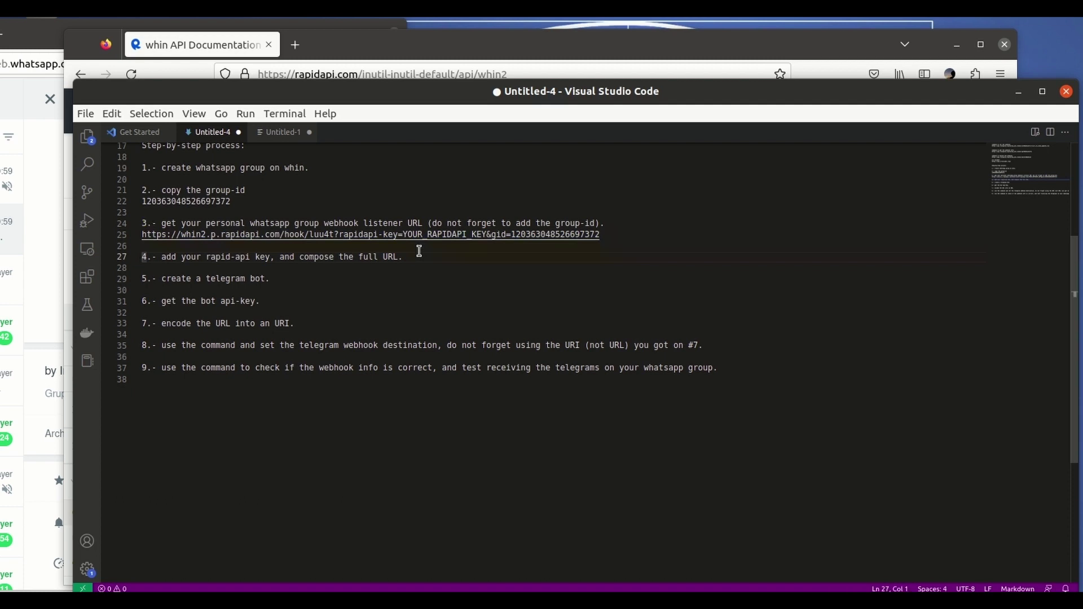
{"action": "key", "text": "Return"}
{"action": "key", "text": "ctrl+v"}
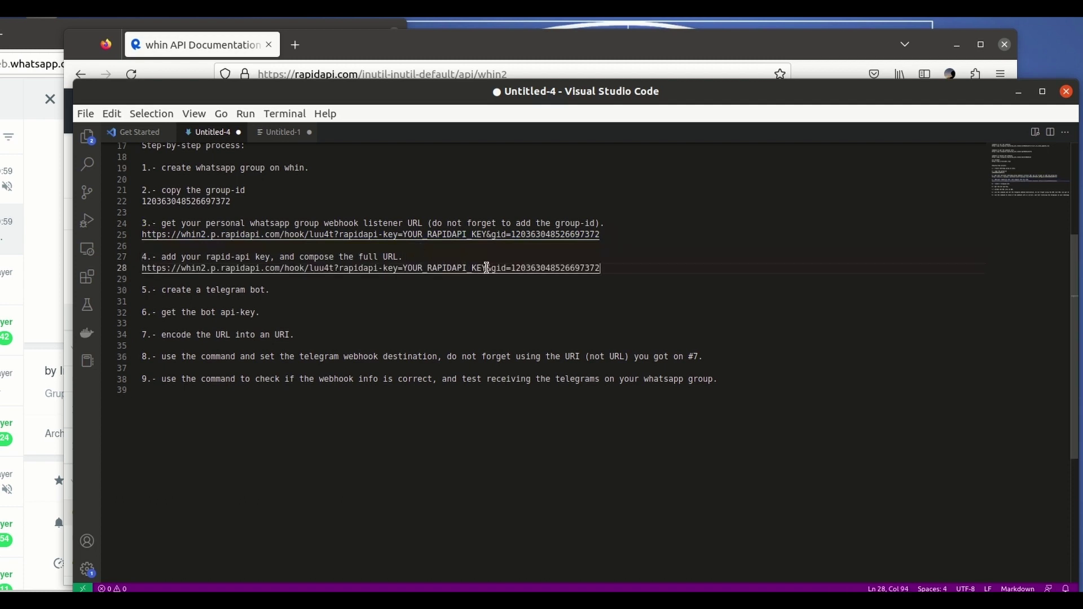
{"action": "left_click_drag", "start_coordinate": [489, 268], "coordinate": [404, 268]}
{"action": "key", "text": "BackSpace"}
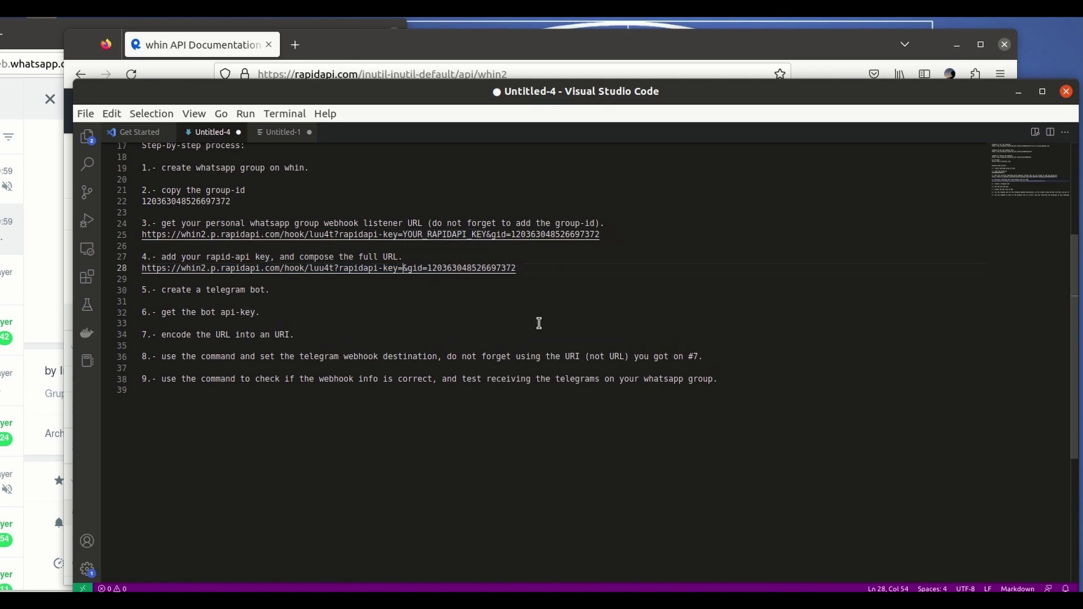
Step: Copy the X-RapidAPI-Key value from the personal listener's Axios code snippet
{"action": "left_click", "coordinate": [586, 46]}
{"action": "left_click", "coordinate": [725, 310]}
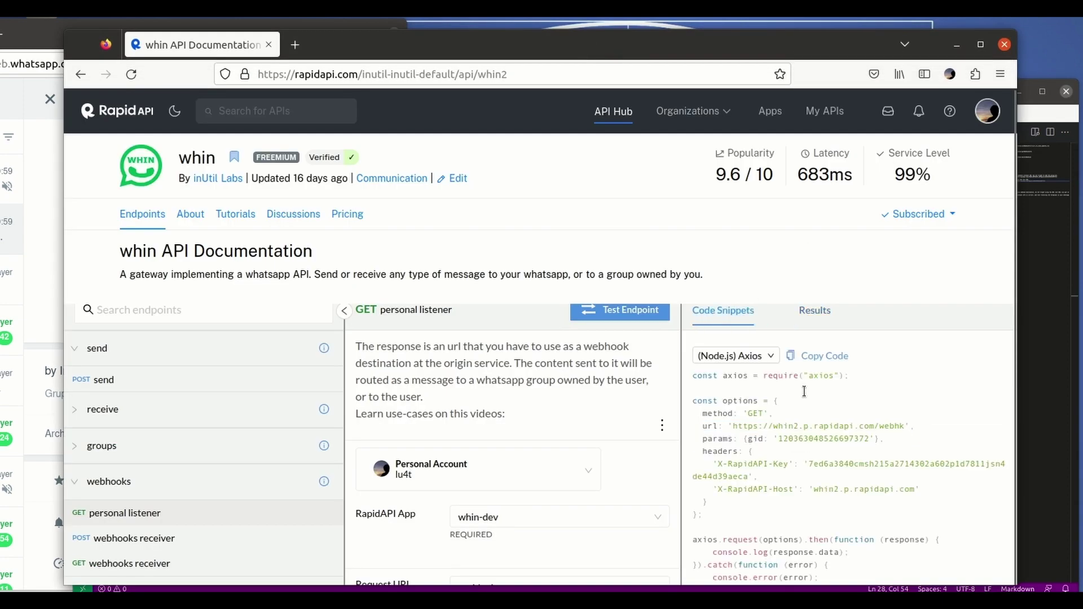
{"action": "double_click", "coordinate": [880, 463]}
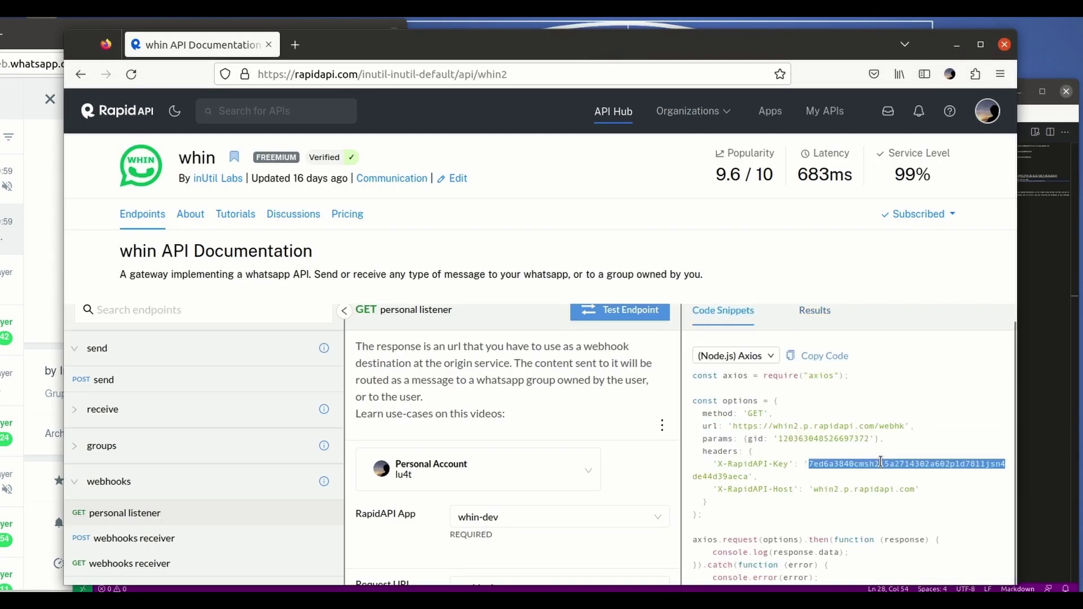
{"action": "left_click_drag", "start_coordinate": [746, 475], "coordinate": [802, 458]}
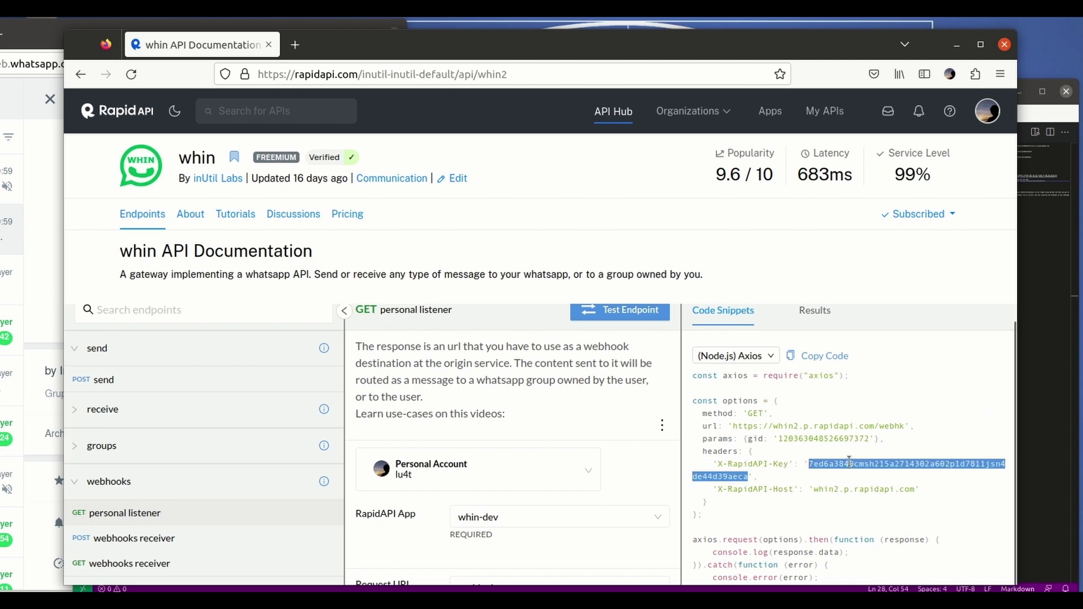
{"action": "right_click", "coordinate": [849, 461]}
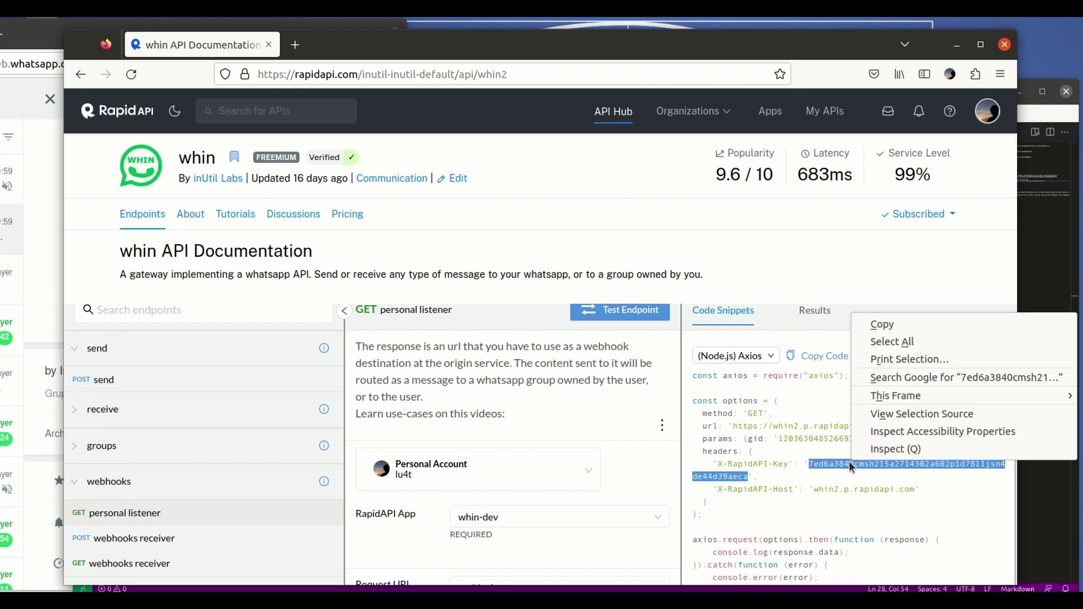
{"action": "left_click", "coordinate": [898, 326]}
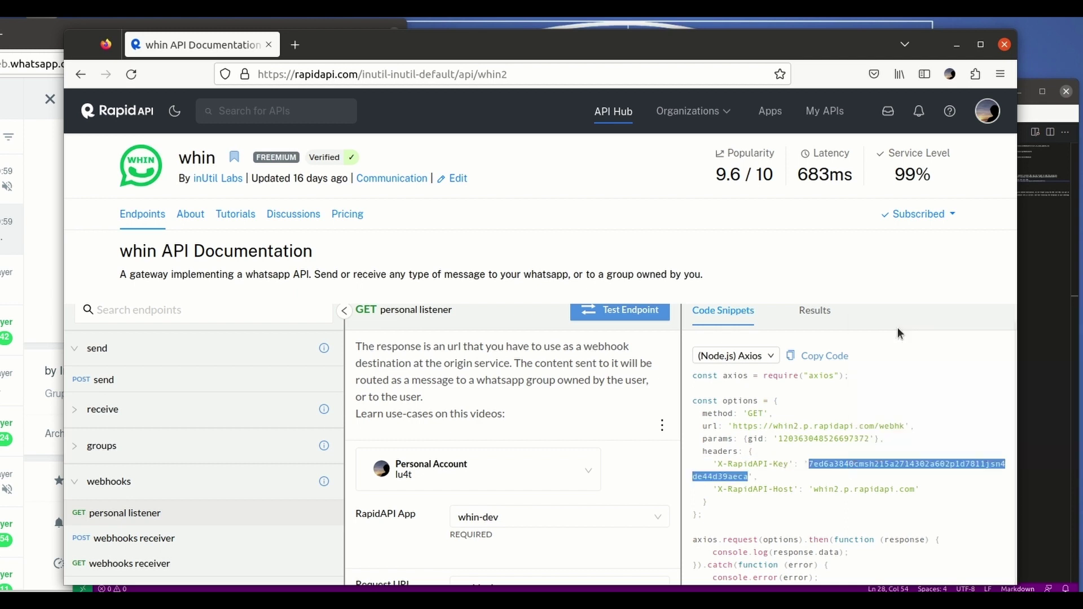
{"action": "left_click", "coordinate": [35, 43]}
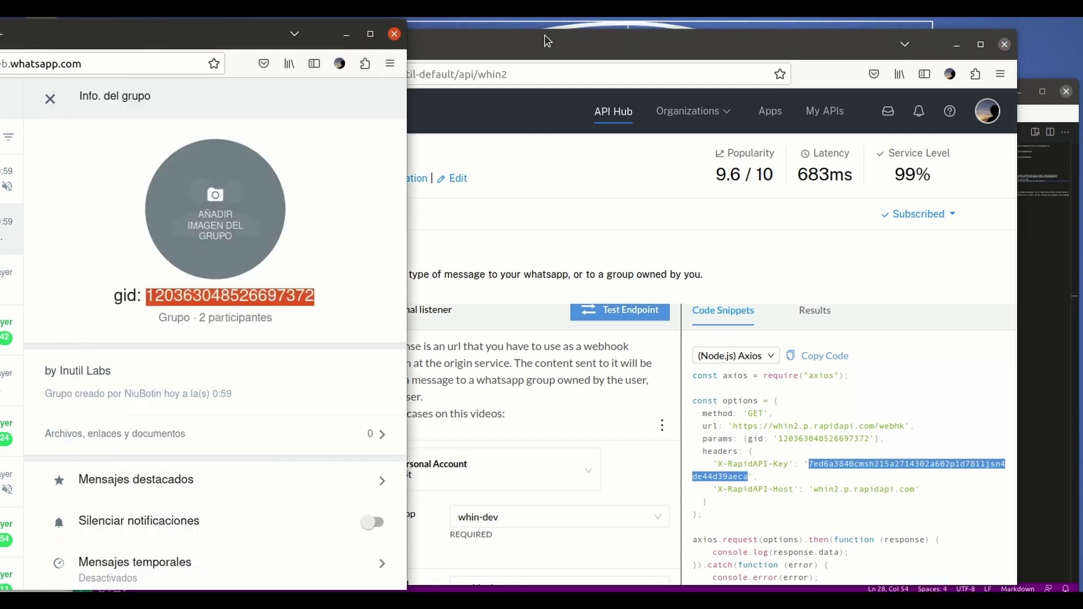
Step: Paste the RapidAPI key after rapidapi-key= in the step 4 URL on line 28
{"action": "left_click", "coordinate": [1029, 280]}
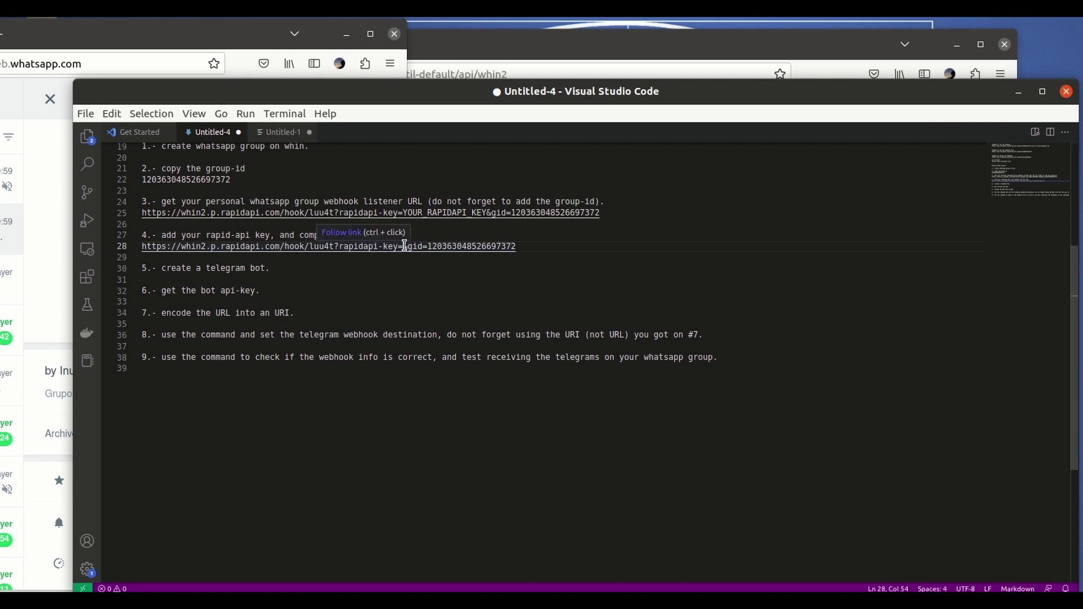
{"action": "right_click", "coordinate": [404, 246]}
{"action": "left_click", "coordinate": [449, 437]}
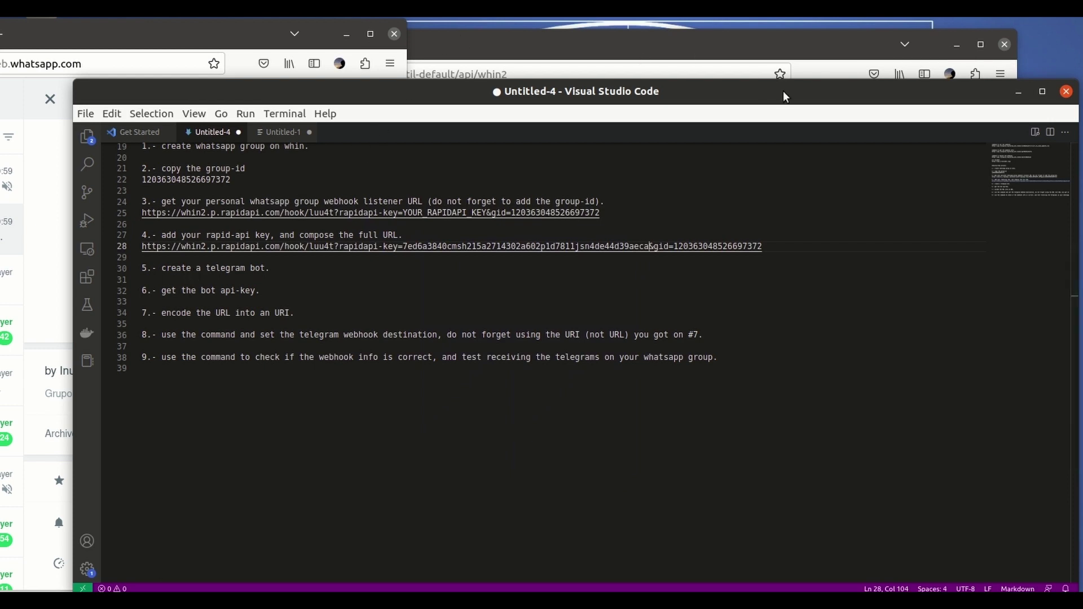
Step: Send the /newbot command to BotFather in Telegram Desktop
{"action": "left_click", "coordinate": [348, 35]}
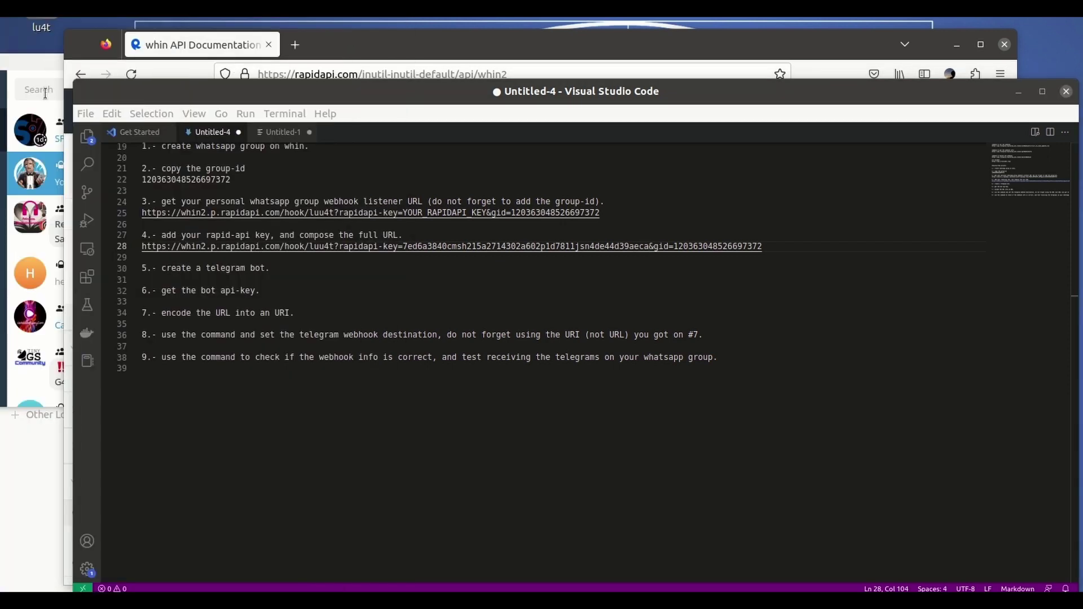
{"action": "left_click", "coordinate": [37, 60]}
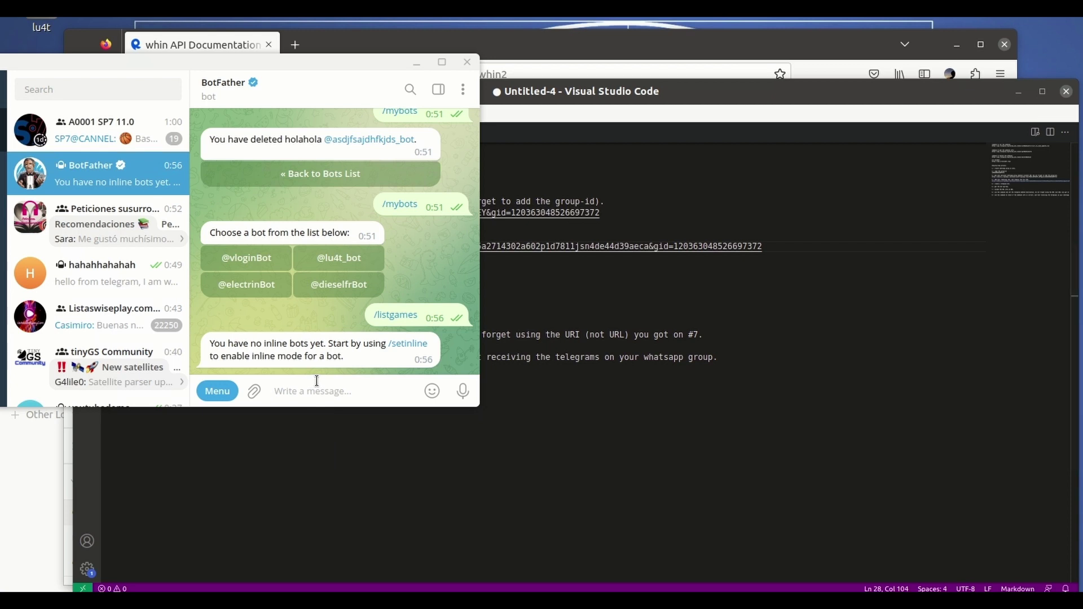
{"action": "type", "text": "/ne"}
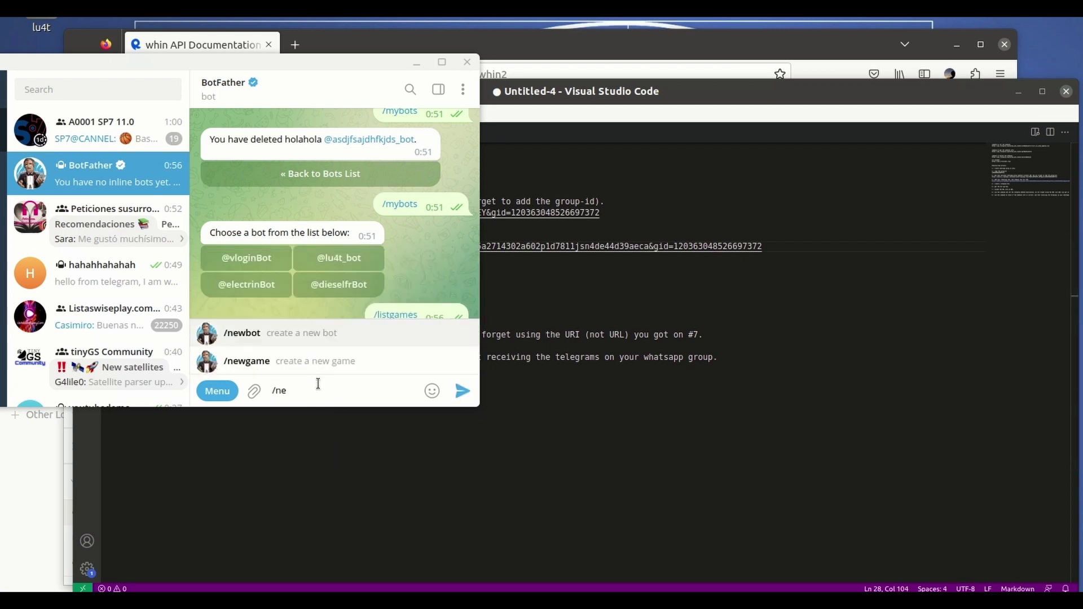
{"action": "left_click", "coordinate": [310, 333]}
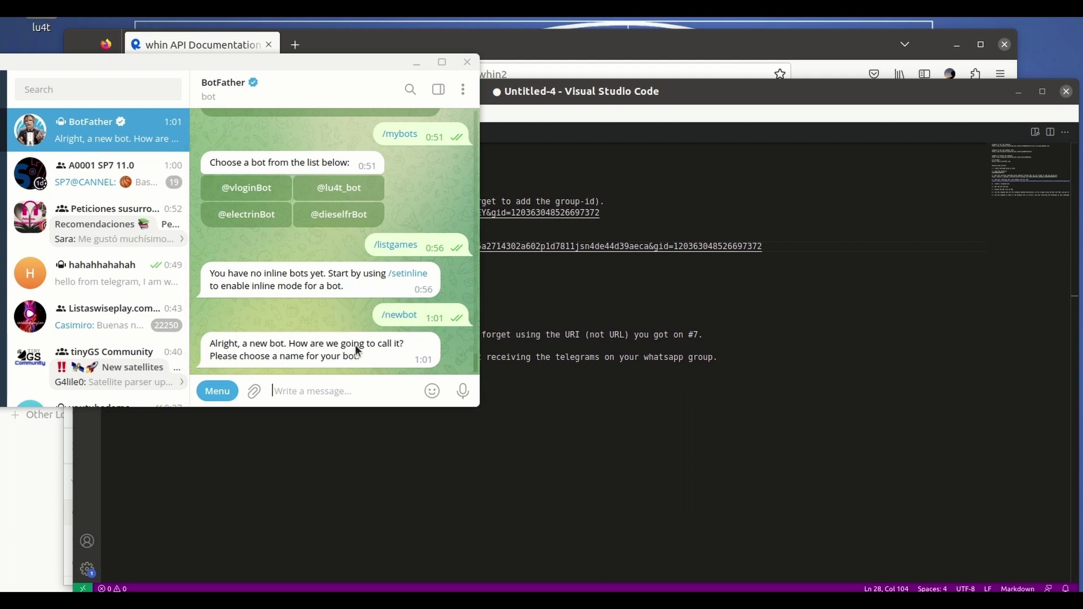
Step: Name the new bot thisisayoutubedemo and give it the username thisisayoutubedemo24423bot
{"action": "type", "text": "this"}
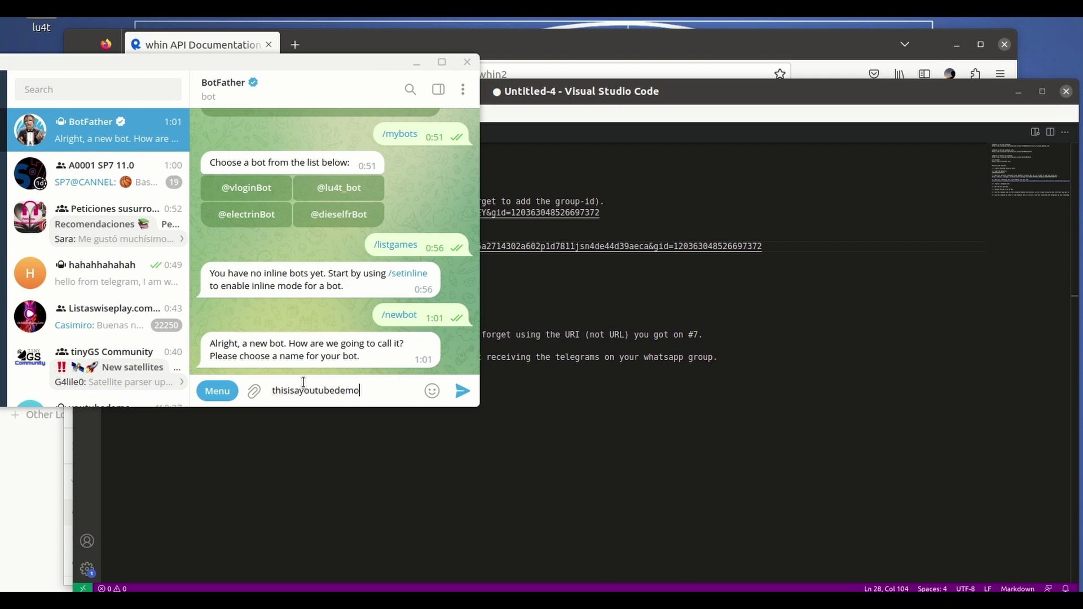
{"action": "type", "text": "isayoutubedemo"}
{"action": "key", "text": "Return"}
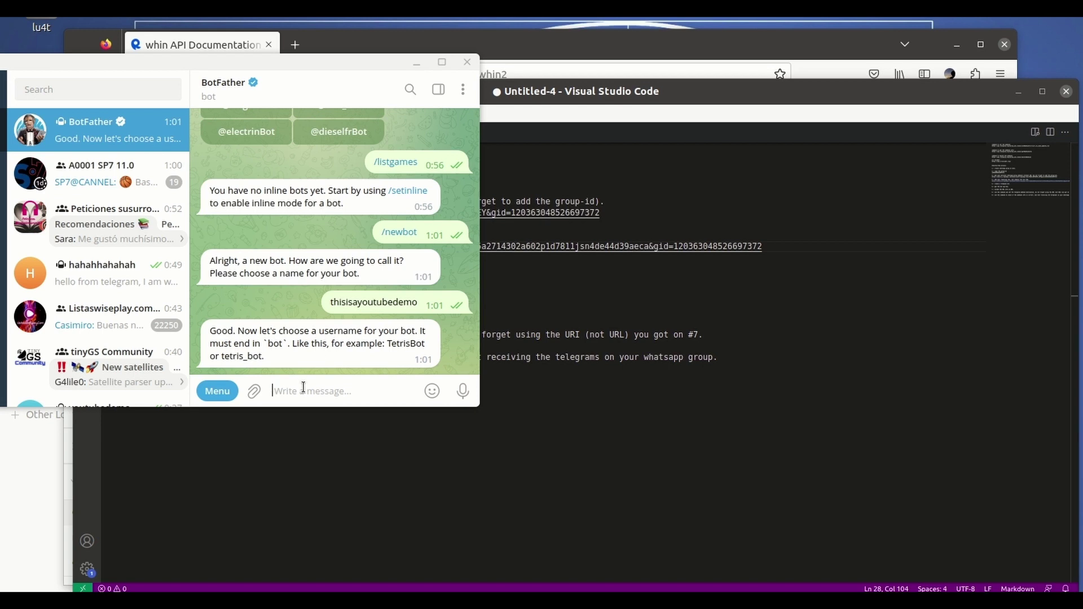
{"action": "type", "text": "thisisayoutubedemo244"}
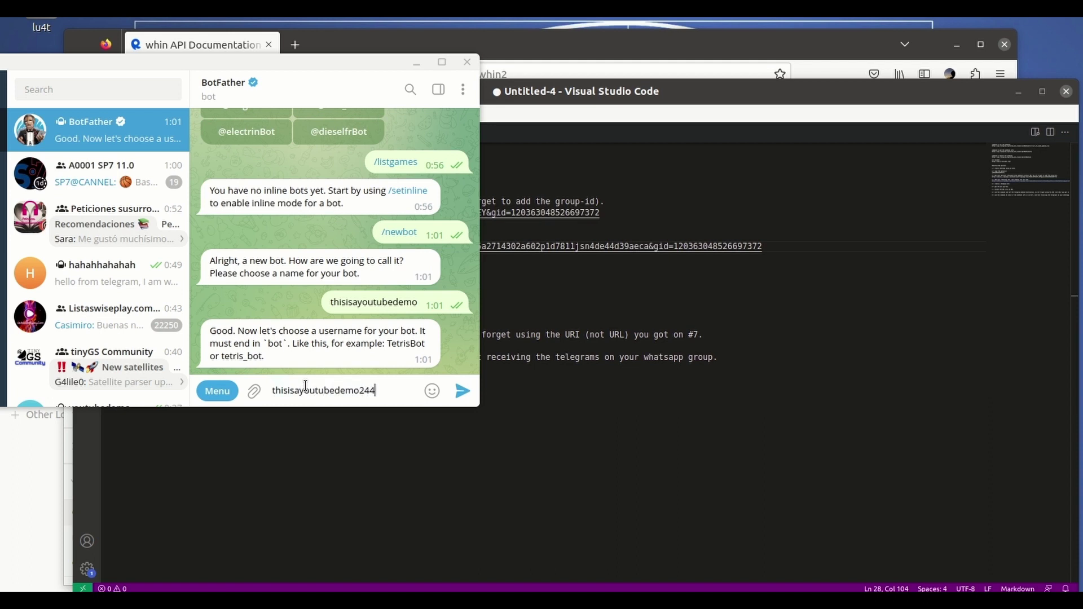
{"action": "type", "text": "23bot"}
{"action": "key", "text": "Return"}
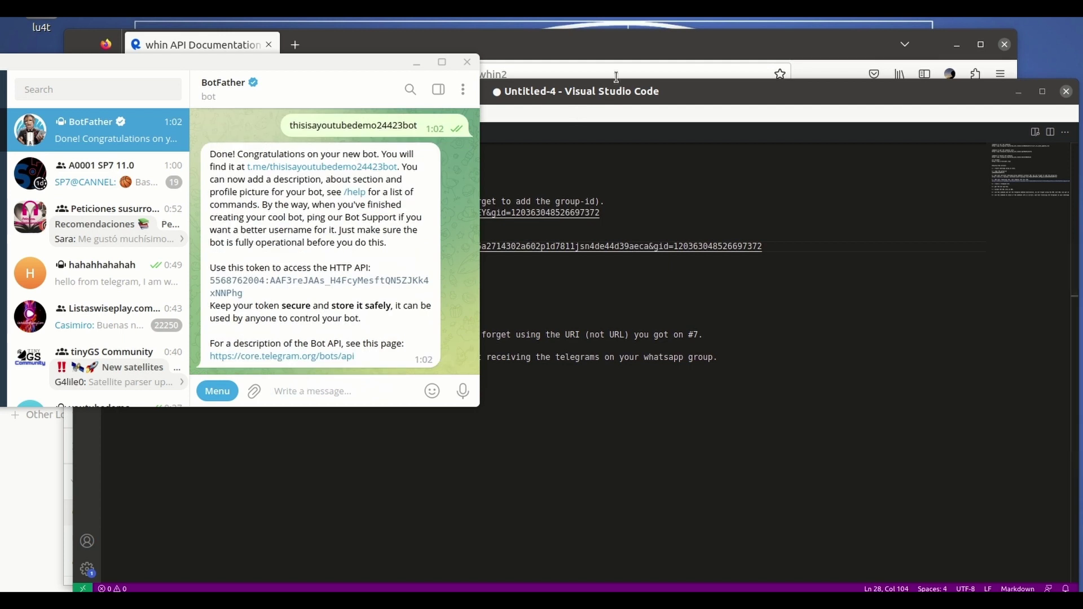
Step: Copy the bot's API token from BotFather's reply and paste it on a new line under step 6
{"action": "left_click", "coordinate": [720, 95]}
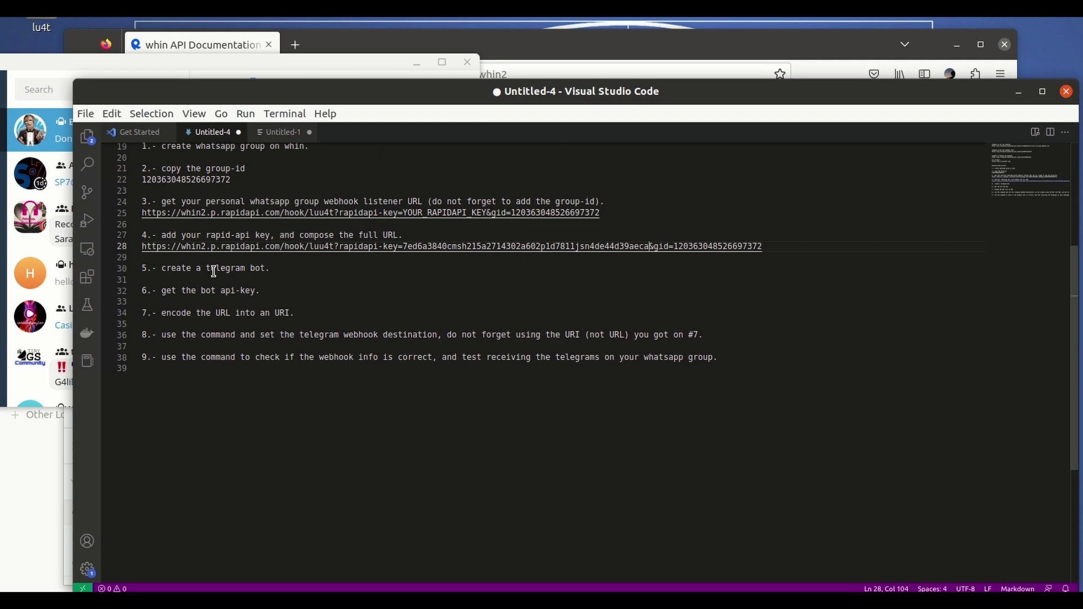
{"action": "left_click_drag", "start_coordinate": [264, 291], "coordinate": [142, 280]}
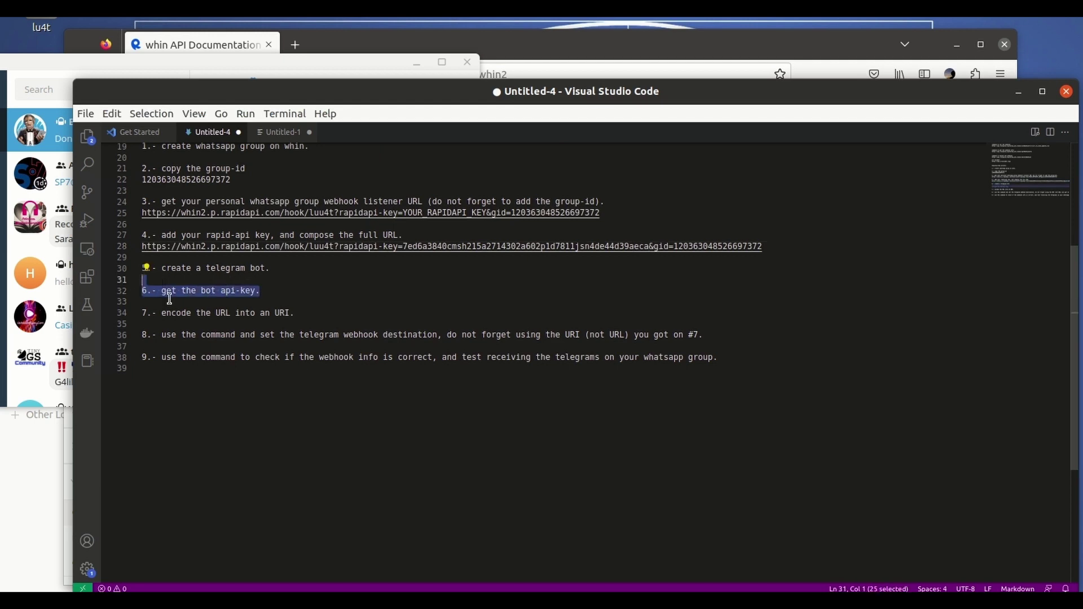
{"action": "left_click", "coordinate": [56, 57]}
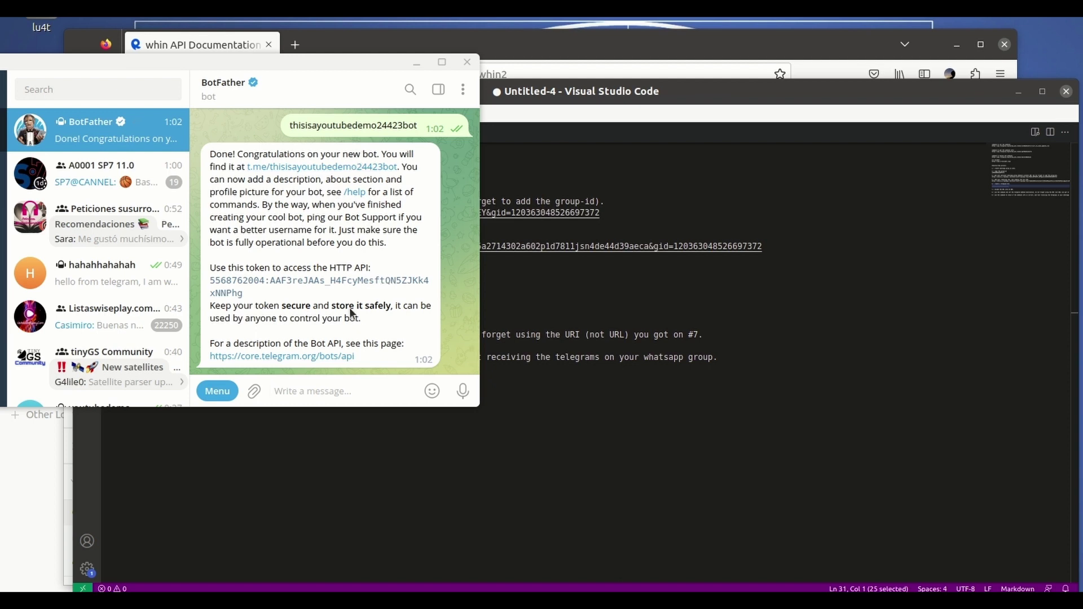
{"action": "left_click_drag", "start_coordinate": [244, 293], "coordinate": [214, 286]}
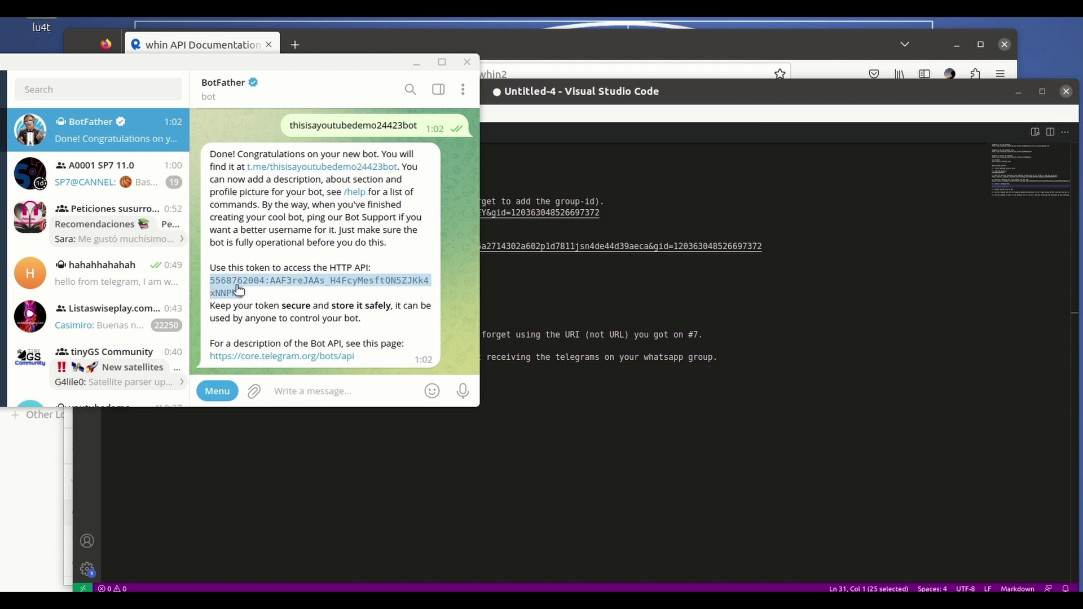
{"action": "right_click", "coordinate": [238, 289]}
{"action": "left_click", "coordinate": [310, 302]}
{"action": "left_click", "coordinate": [394, 314]}
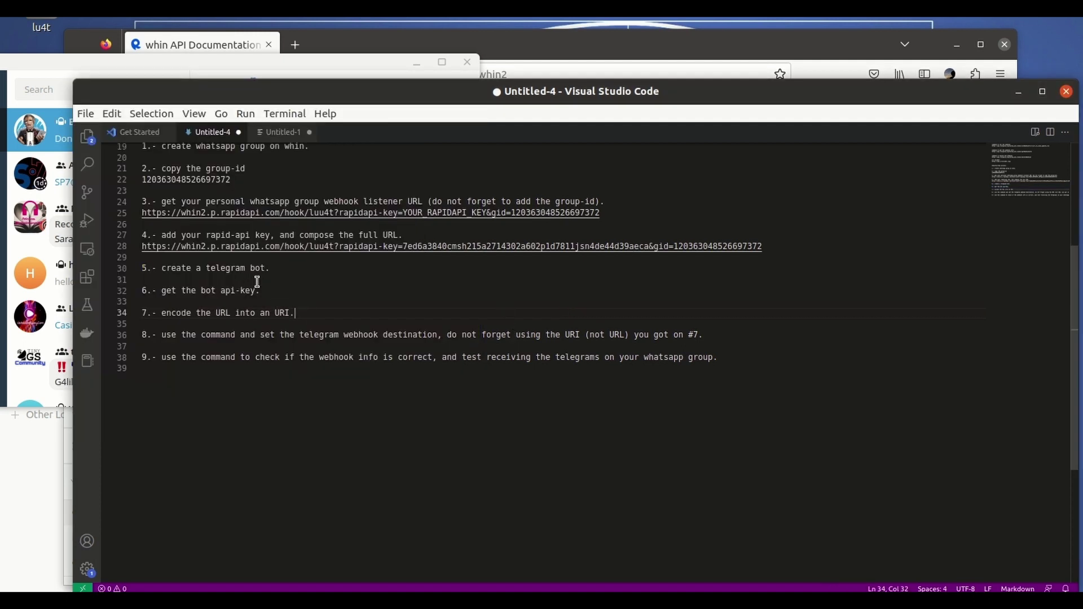
{"action": "left_click", "coordinate": [288, 292]}
{"action": "key", "text": "Return"}
{"action": "key", "text": "ctrl+v"}
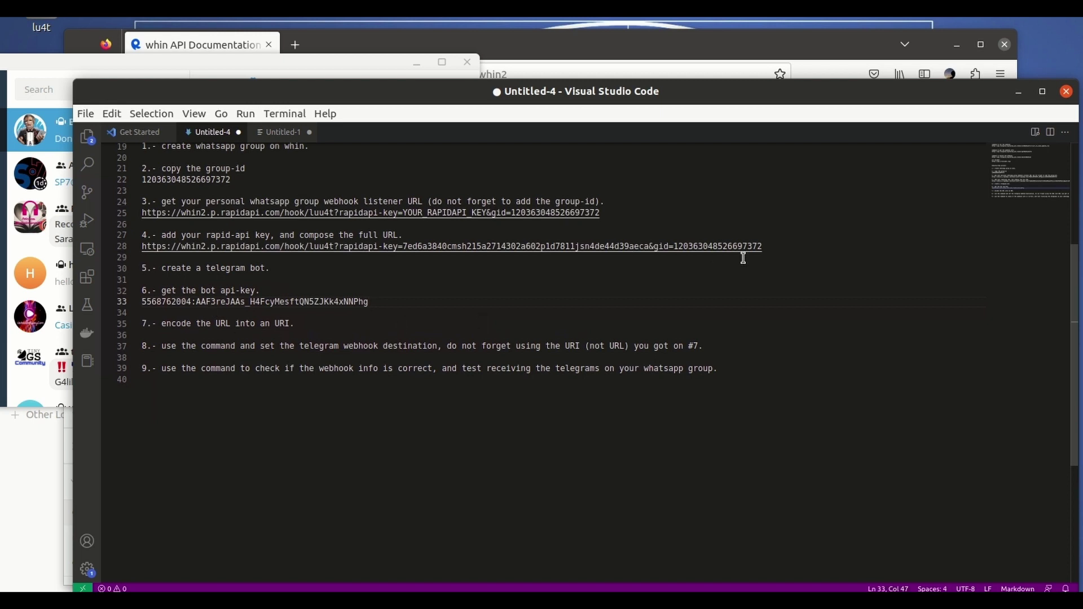
Step: Copy the full whin listener URL with the RapidAPI key from line 28
{"action": "scroll", "coordinate": [743, 258], "scroll_direction": "up", "scroll_amount": 4}
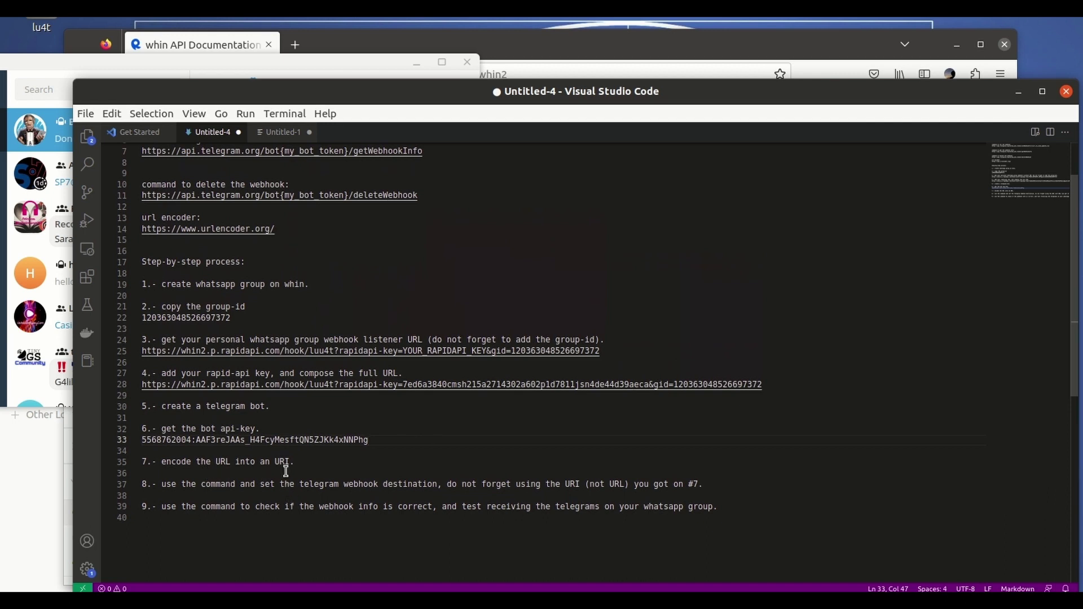
{"action": "left_click_drag", "start_coordinate": [295, 463], "coordinate": [131, 467]}
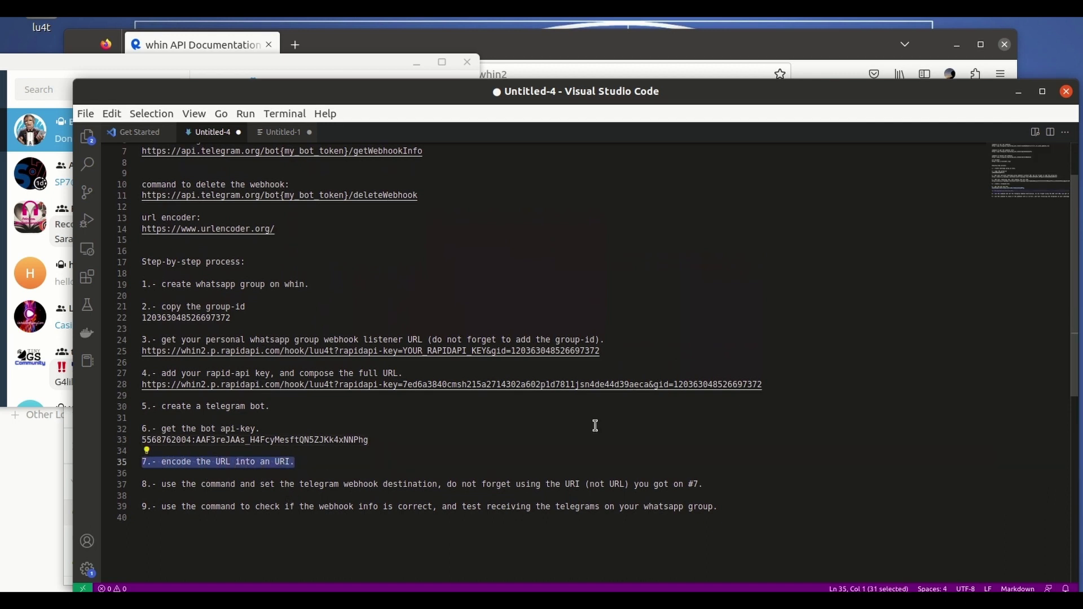
{"action": "left_click_drag", "start_coordinate": [772, 384], "coordinate": [112, 384]}
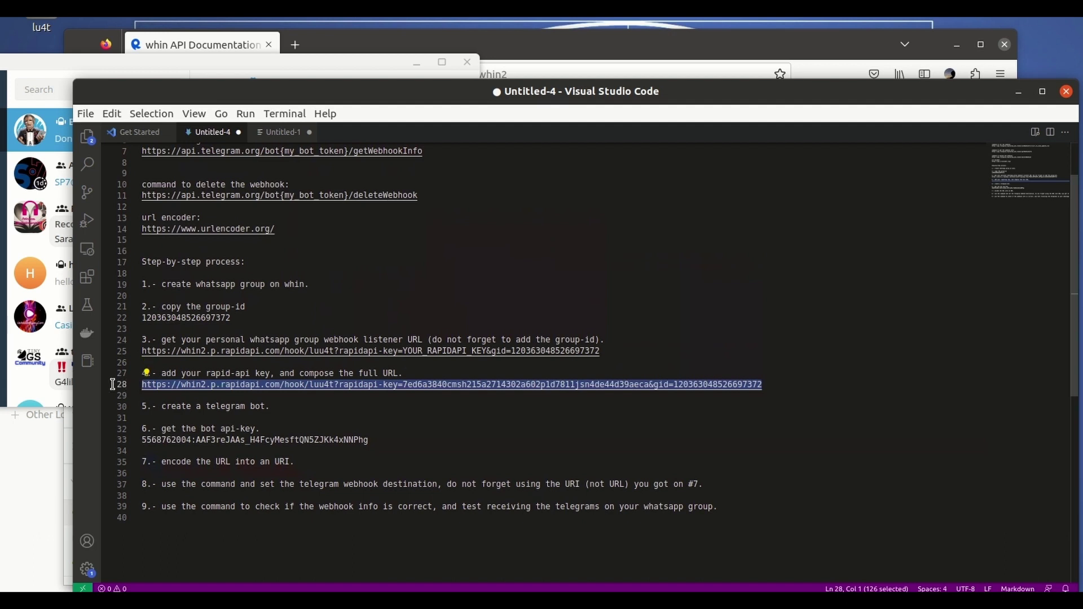
{"action": "right_click", "coordinate": [509, 384]}
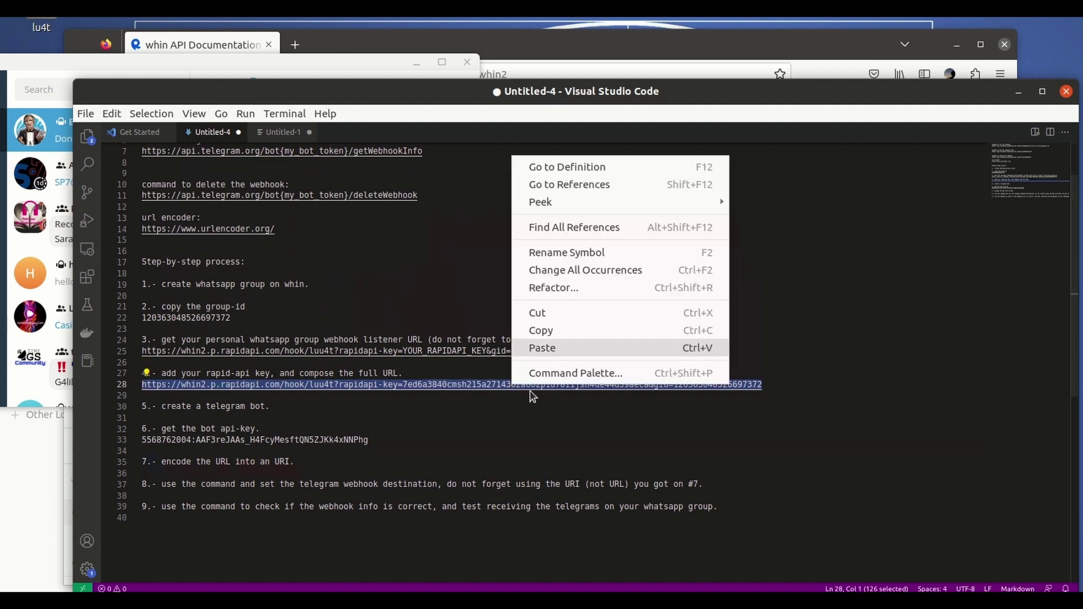
{"action": "left_click", "coordinate": [537, 330]}
Step: Load the urlencoder.org address from line 14 in a new Firefox tab
{"action": "left_click_drag", "start_coordinate": [299, 235], "coordinate": [141, 231]}
{"action": "right_click", "coordinate": [162, 231]}
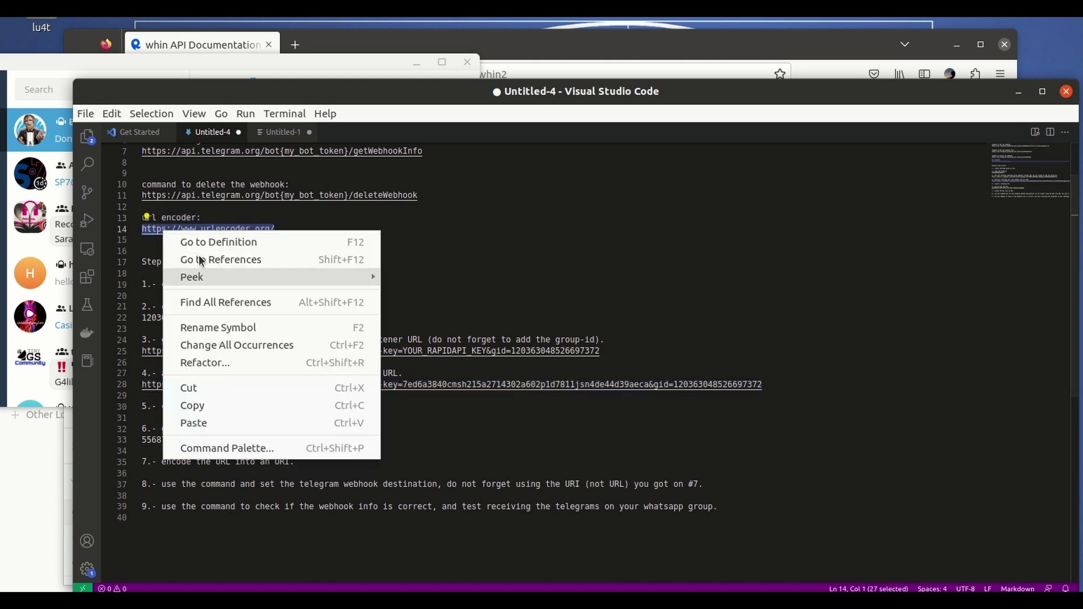
{"action": "left_click", "coordinate": [203, 406]}
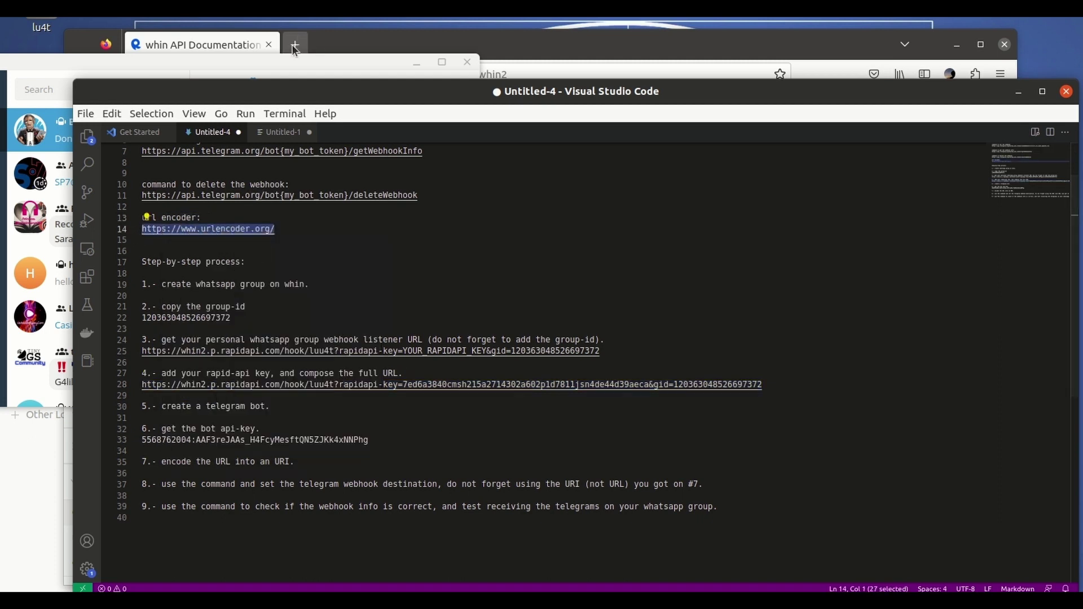
{"action": "left_click", "coordinate": [299, 46]}
{"action": "left_click", "coordinate": [396, 75]}
{"action": "key", "text": "ctrl+v"}
{"action": "key", "text": "Return"}
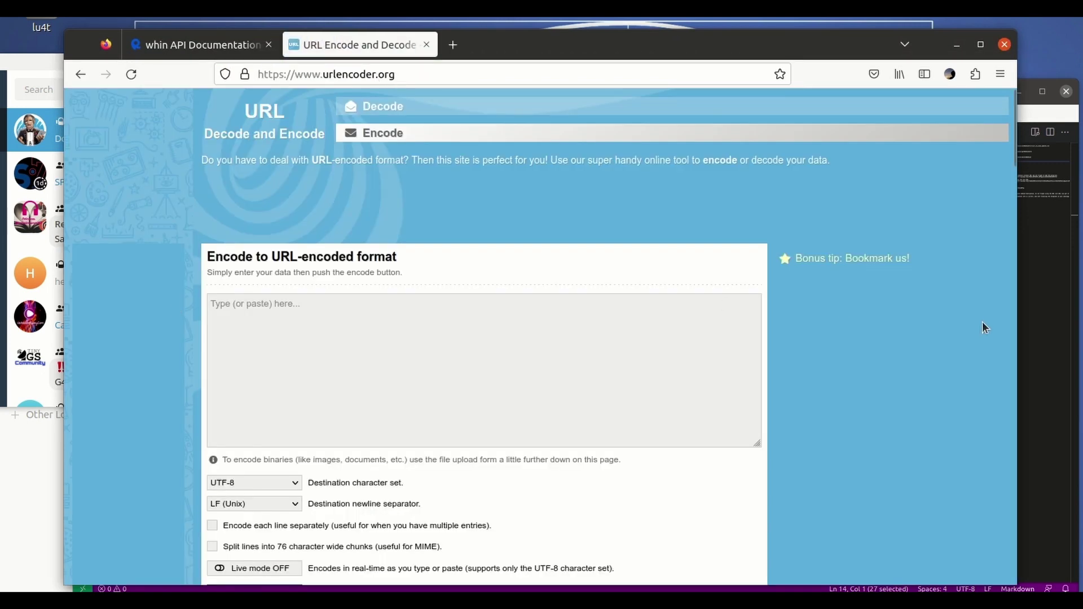
Step: Copy the line 28 whin listener URL again and return to urlencoder.org
{"action": "left_click", "coordinate": [1040, 336]}
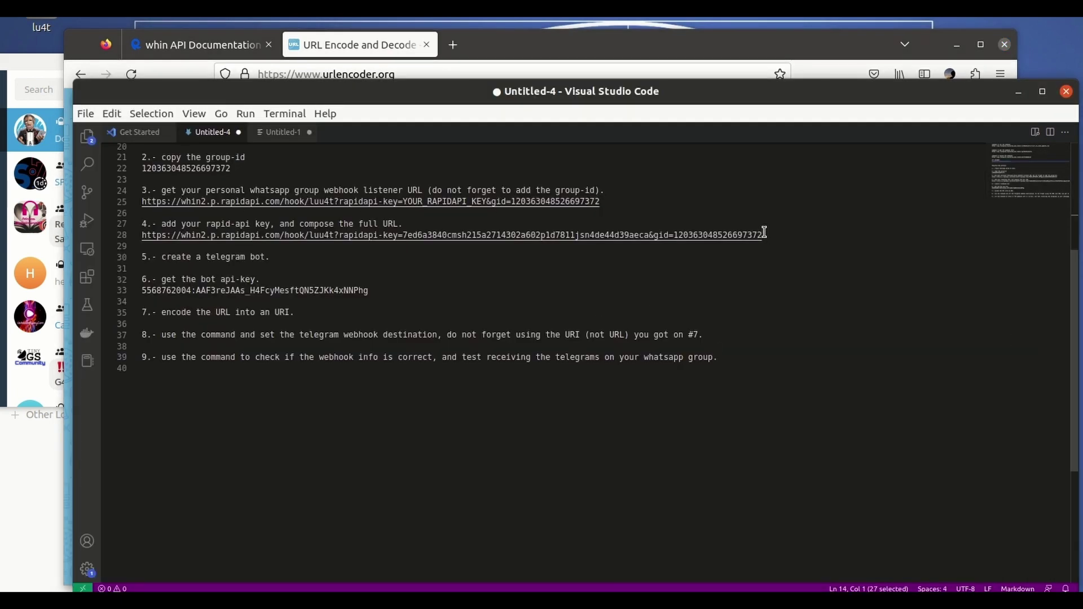
{"action": "left_click_drag", "start_coordinate": [766, 234], "coordinate": [121, 239]}
{"action": "right_click", "coordinate": [177, 237]}
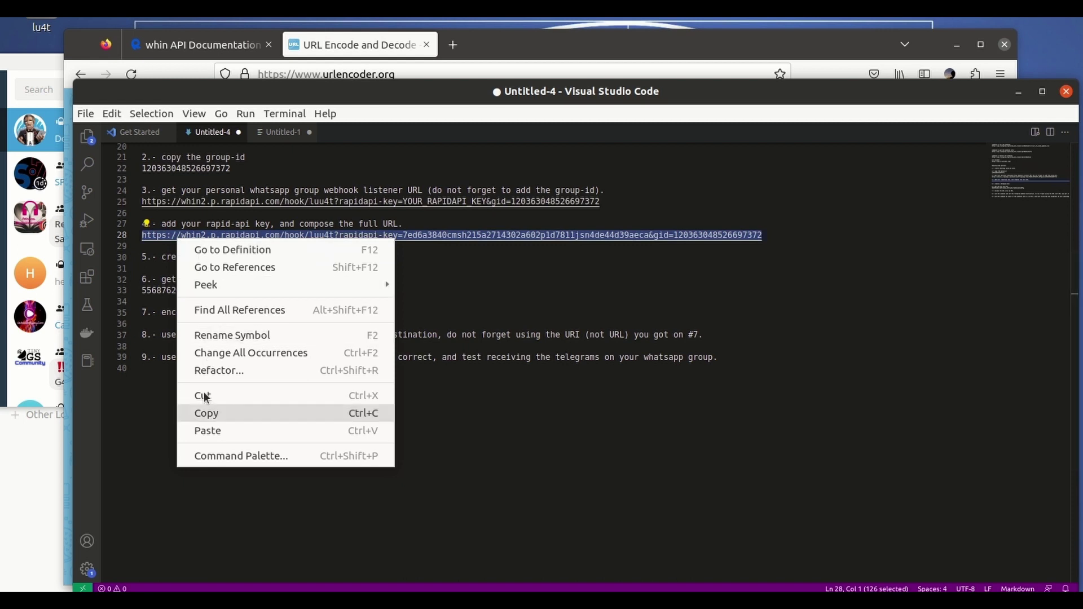
{"action": "left_click", "coordinate": [206, 418]}
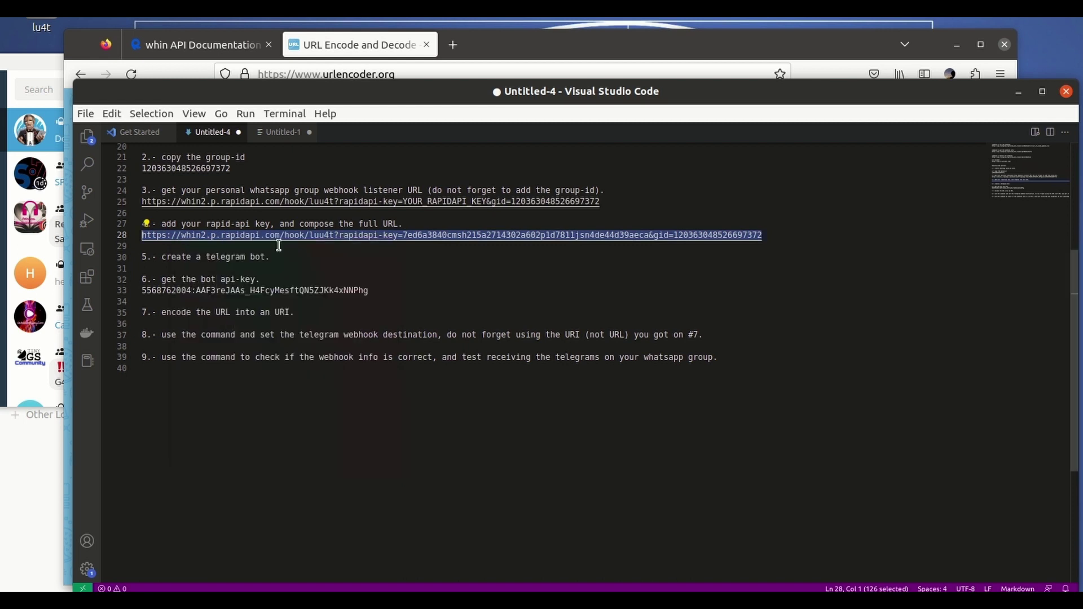
{"action": "left_click", "coordinate": [347, 35]}
Step: Paste the whin listener URL into urlencoder.org and encode it
{"action": "right_click", "coordinate": [309, 326]}
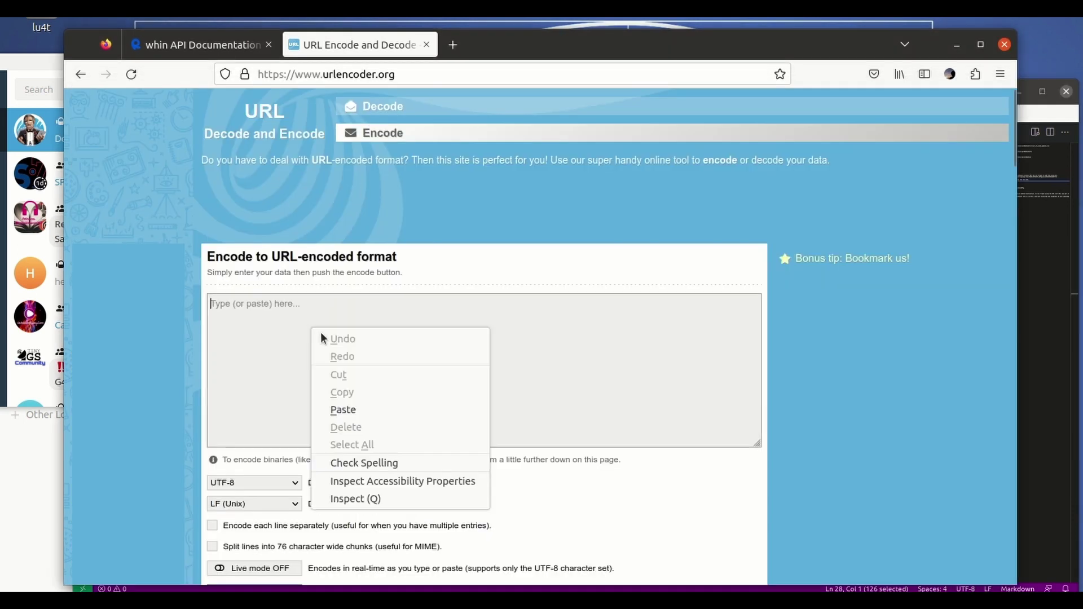
{"action": "left_click", "coordinate": [356, 408]}
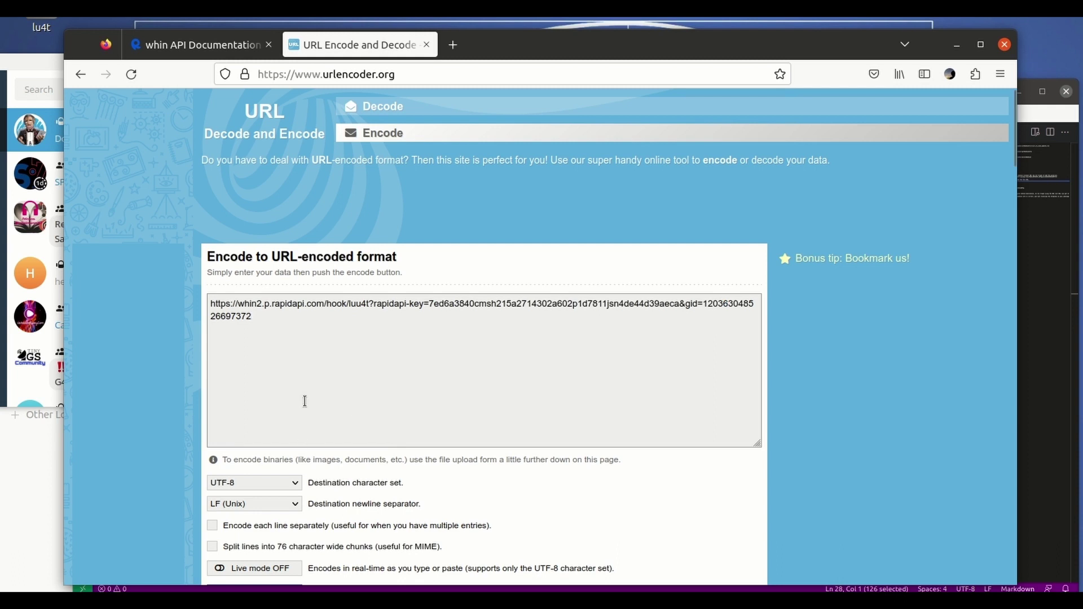
{"action": "scroll", "coordinate": [305, 385], "scroll_direction": "down", "scroll_amount": 2}
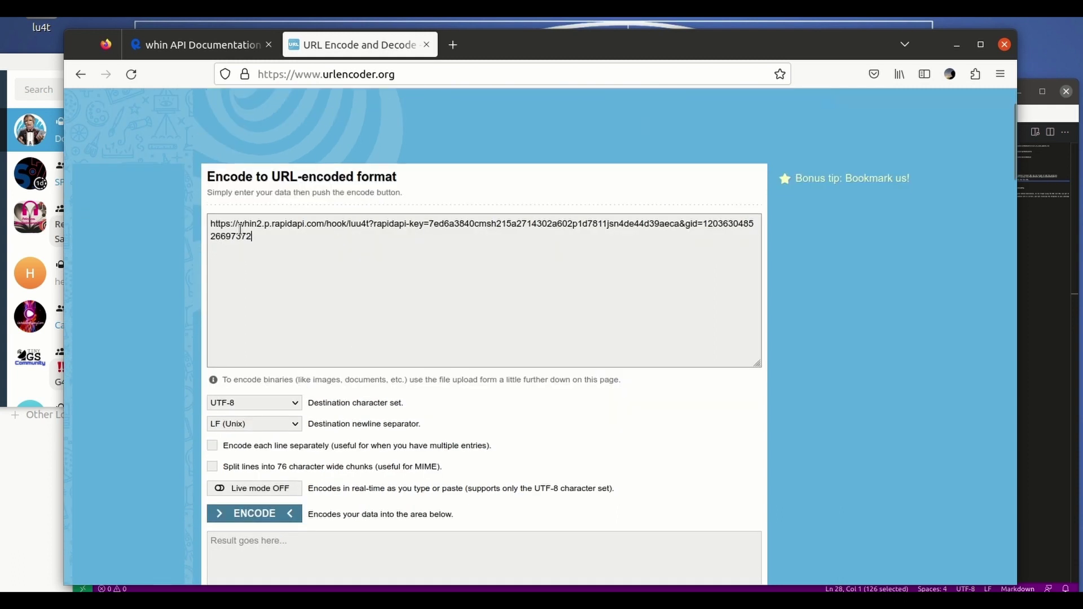
{"action": "left_click", "coordinate": [237, 510]}
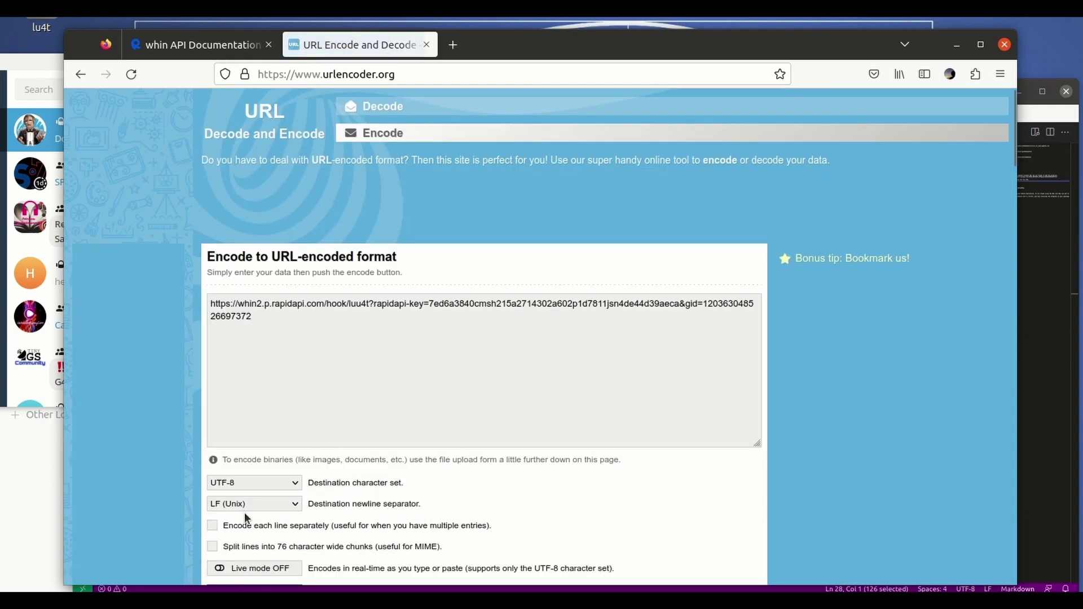
Step: Copy the percent-encoded URL from the result box
{"action": "scroll", "coordinate": [324, 413], "scroll_direction": "down", "scroll_amount": 2}
{"action": "scroll", "coordinate": [324, 418], "scroll_direction": "down", "scroll_amount": 2}
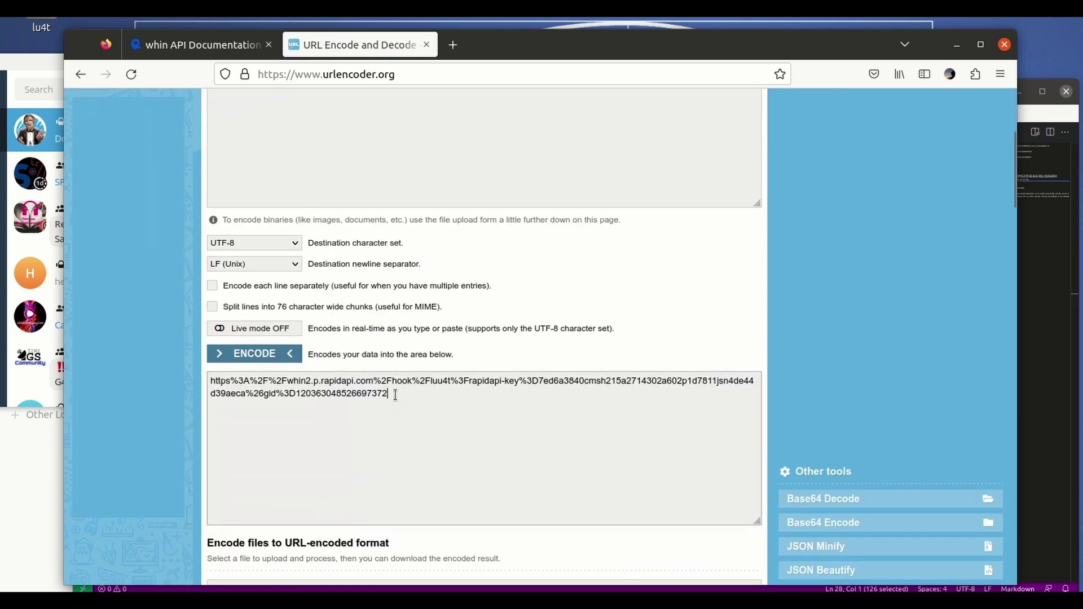
{"action": "left_click_drag", "start_coordinate": [387, 393], "coordinate": [202, 377]}
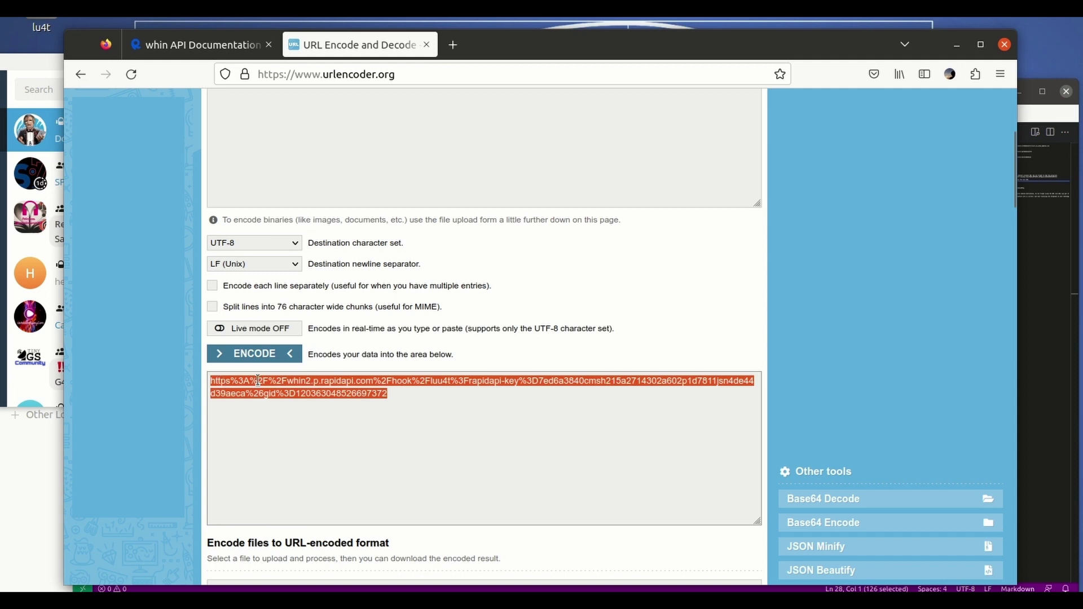
{"action": "right_click", "coordinate": [275, 383]}
{"action": "left_click", "coordinate": [311, 449]}
Step: Paste the percent-encoded whin listener URL on a new empty line under step 7
{"action": "left_click", "coordinate": [1027, 307]}
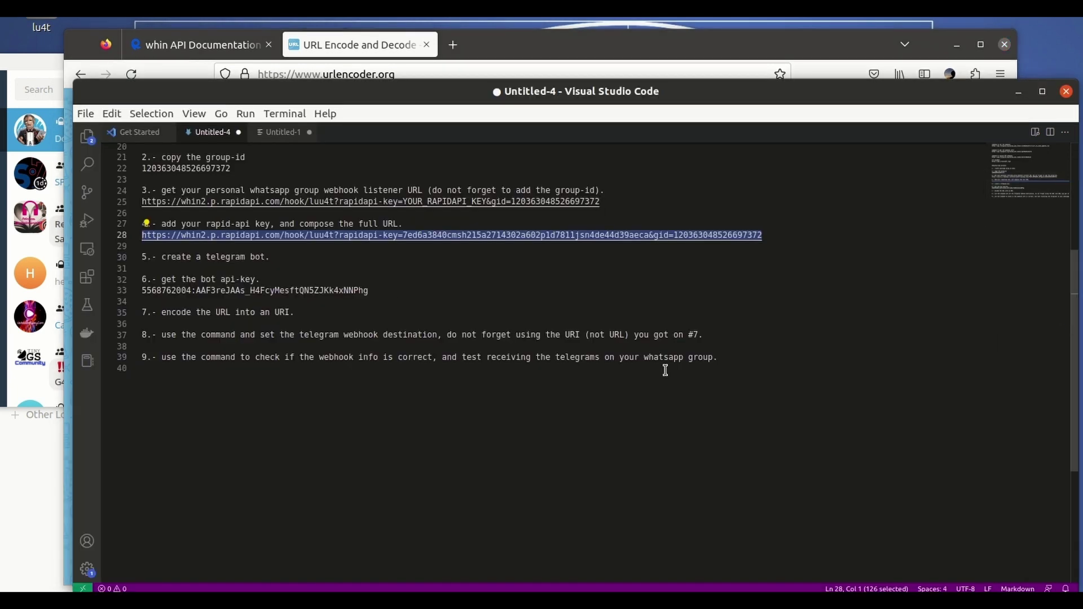
{"action": "left_click", "coordinate": [310, 314]}
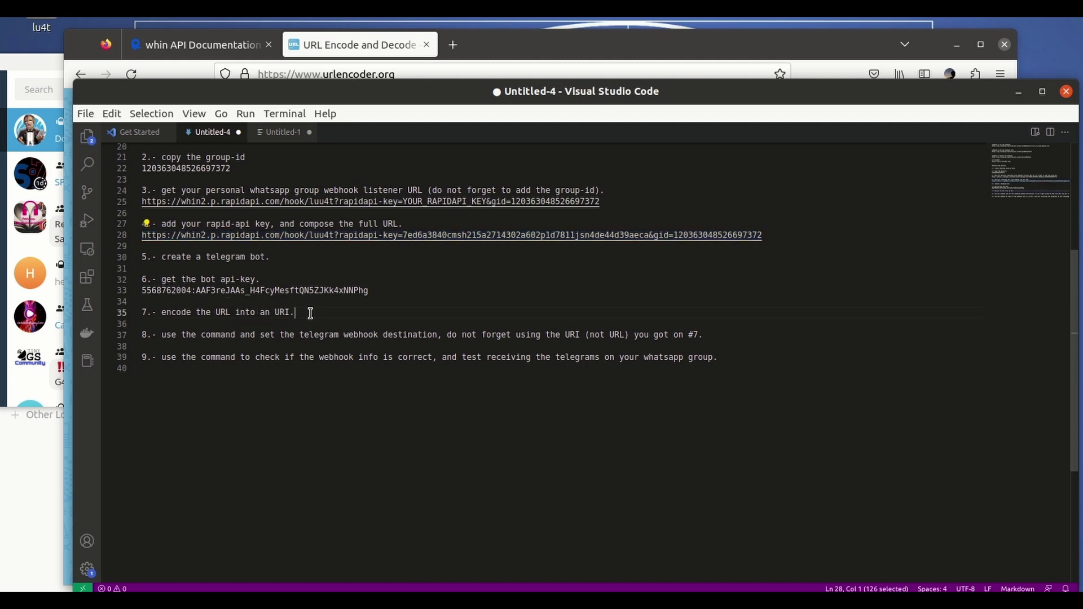
{"action": "key", "text": "Return"}
{"action": "right_click", "coordinate": [310, 313]}
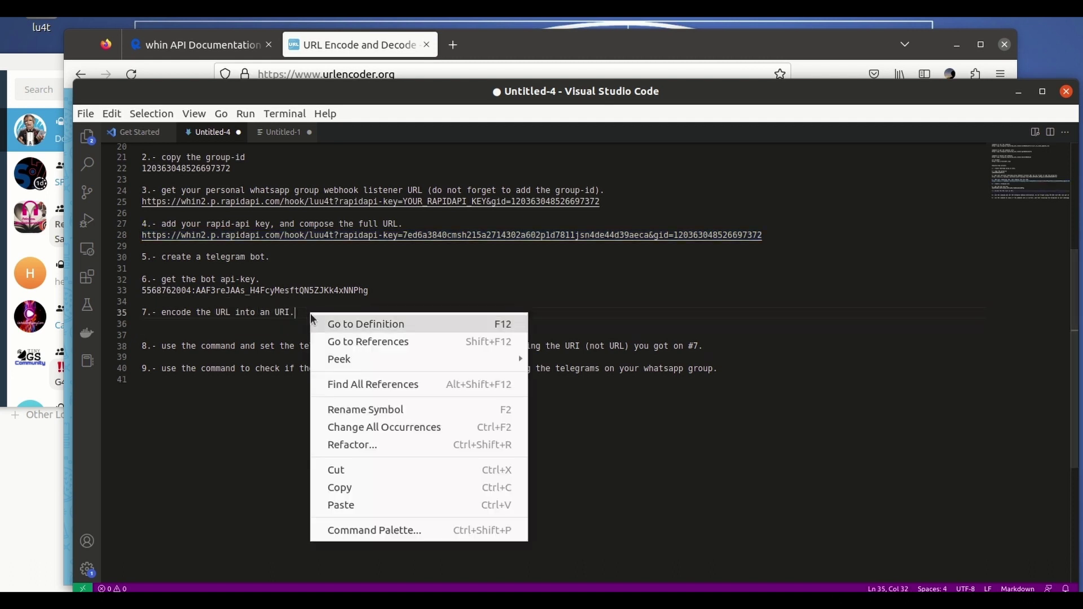
{"action": "key", "text": "Escape"}
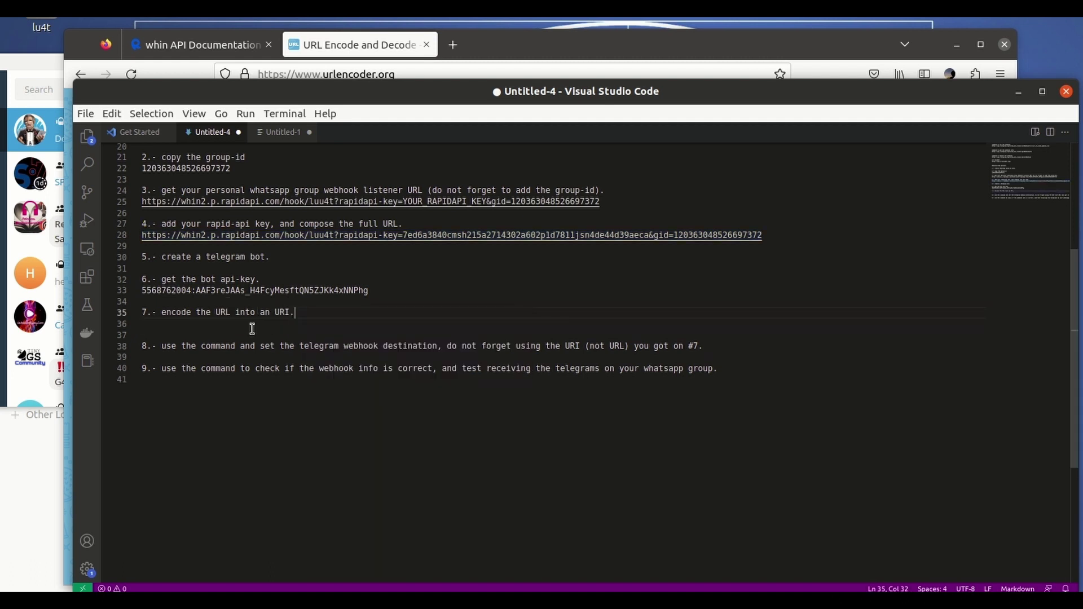
{"action": "right_click", "coordinate": [252, 325]}
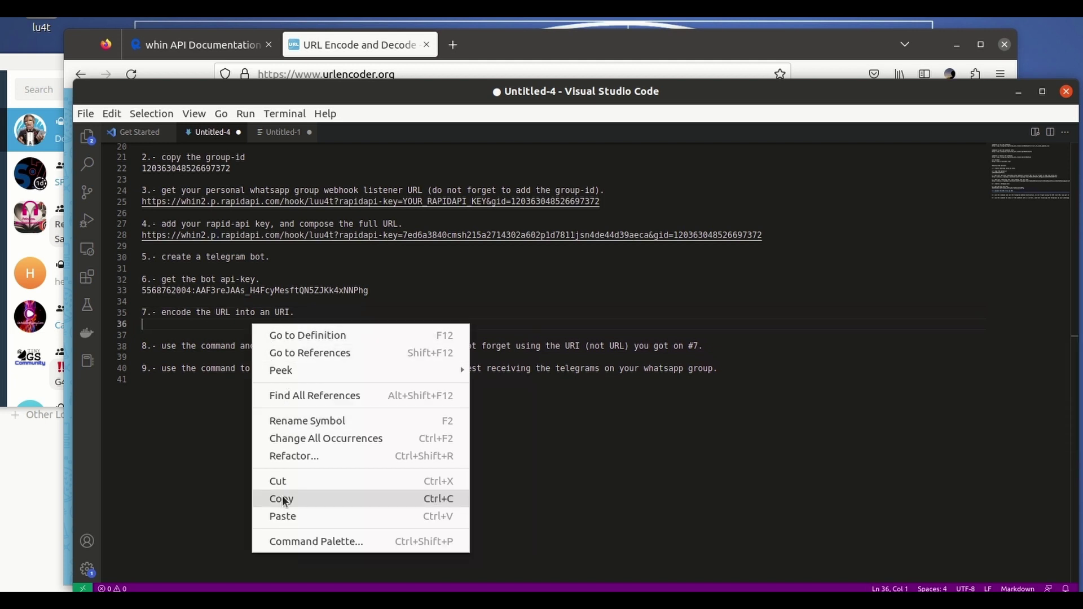
{"action": "left_click", "coordinate": [291, 513]}
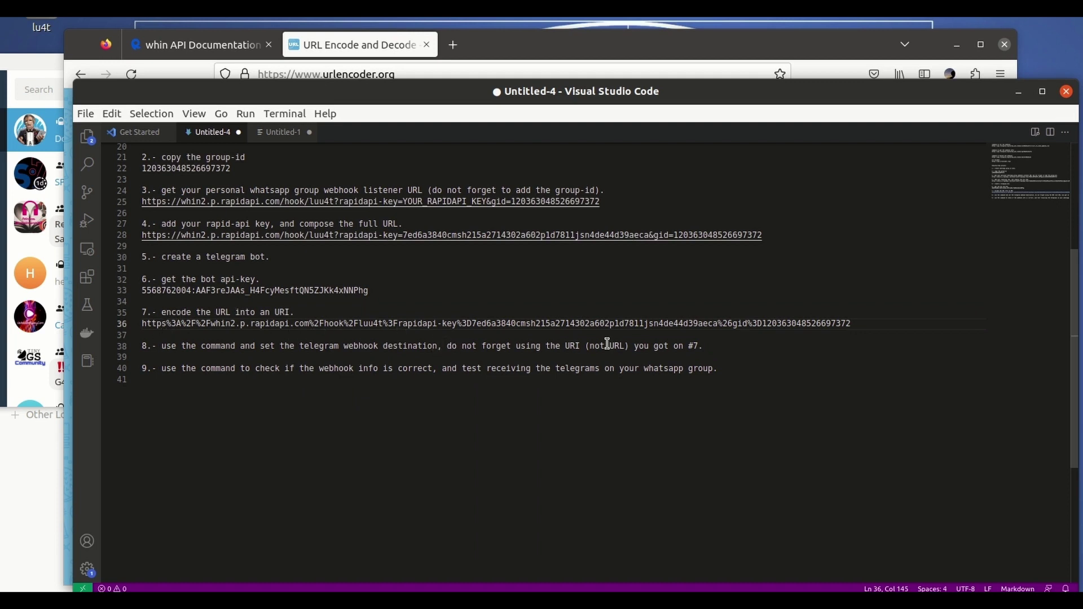
Step: Copy the setWebhook URL from line 3 and paste it on a new line under step 8
{"action": "left_click_drag", "start_coordinate": [706, 346], "coordinate": [120, 345]}
{"action": "scroll", "coordinate": [418, 410], "scroll_direction": "up", "scroll_amount": 6}
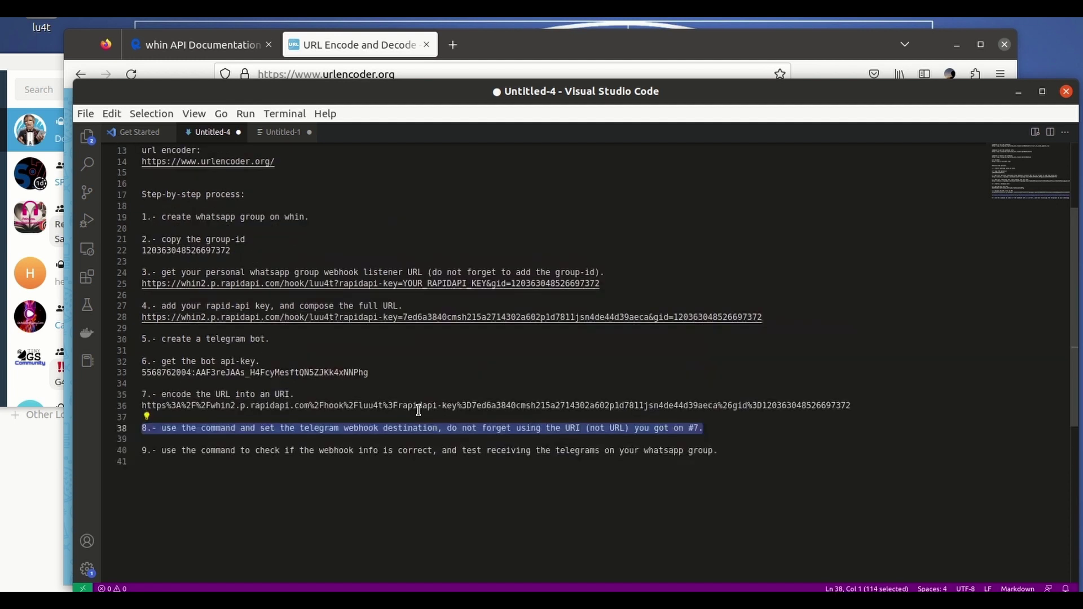
{"action": "left_click_drag", "start_coordinate": [550, 169], "coordinate": [130, 170]}
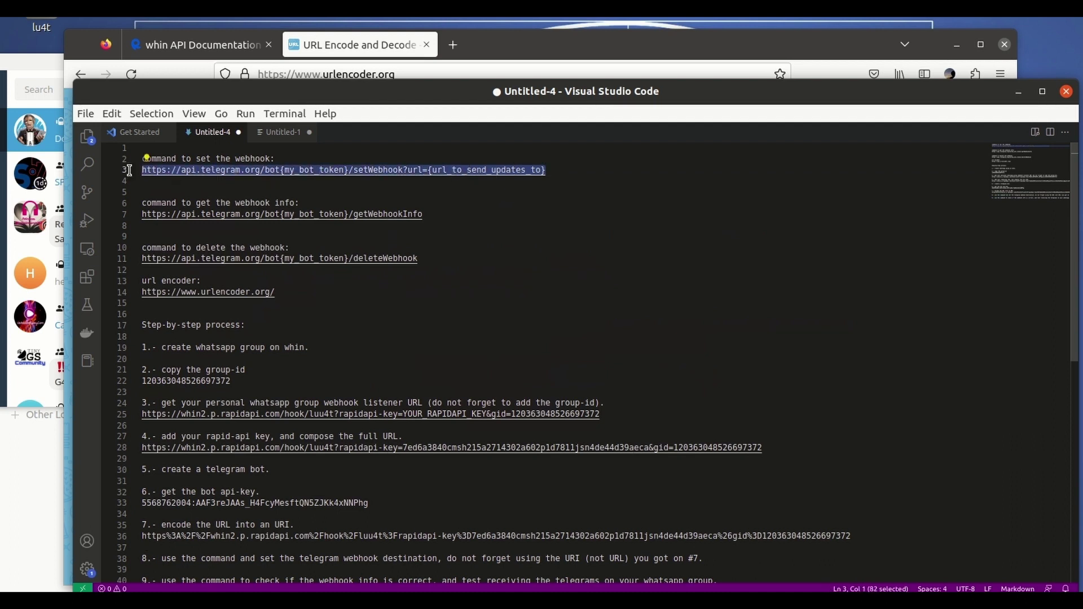
{"action": "right_click", "coordinate": [233, 174]}
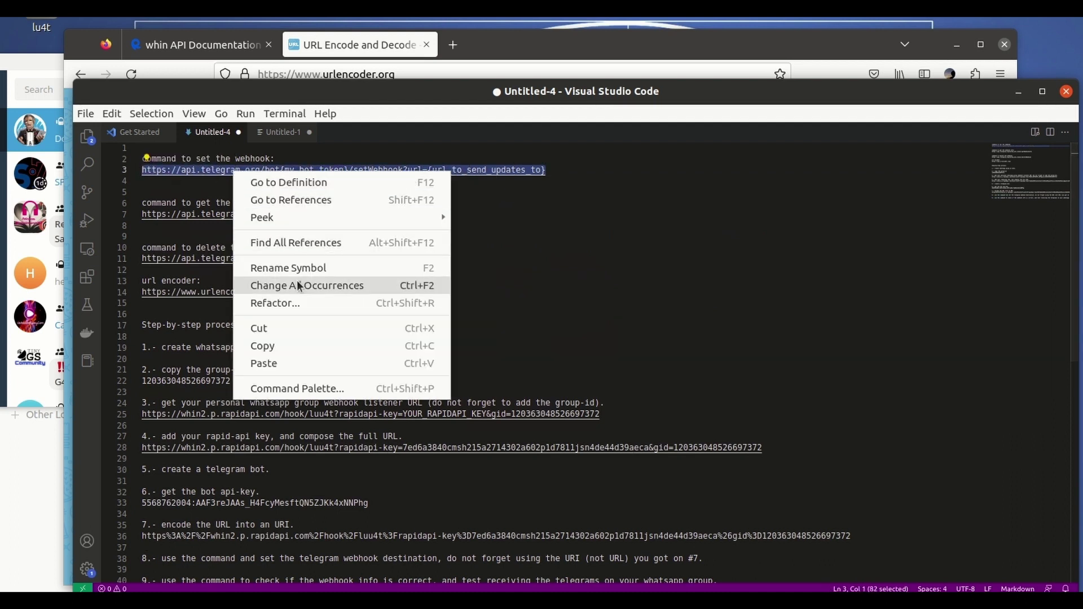
{"action": "left_click", "coordinate": [279, 345]}
{"action": "scroll", "coordinate": [435, 307], "scroll_direction": "down", "scroll_amount": 3}
{"action": "scroll", "coordinate": [435, 307], "scroll_direction": "down", "scroll_amount": 1}
{"action": "key", "text": "Return"}
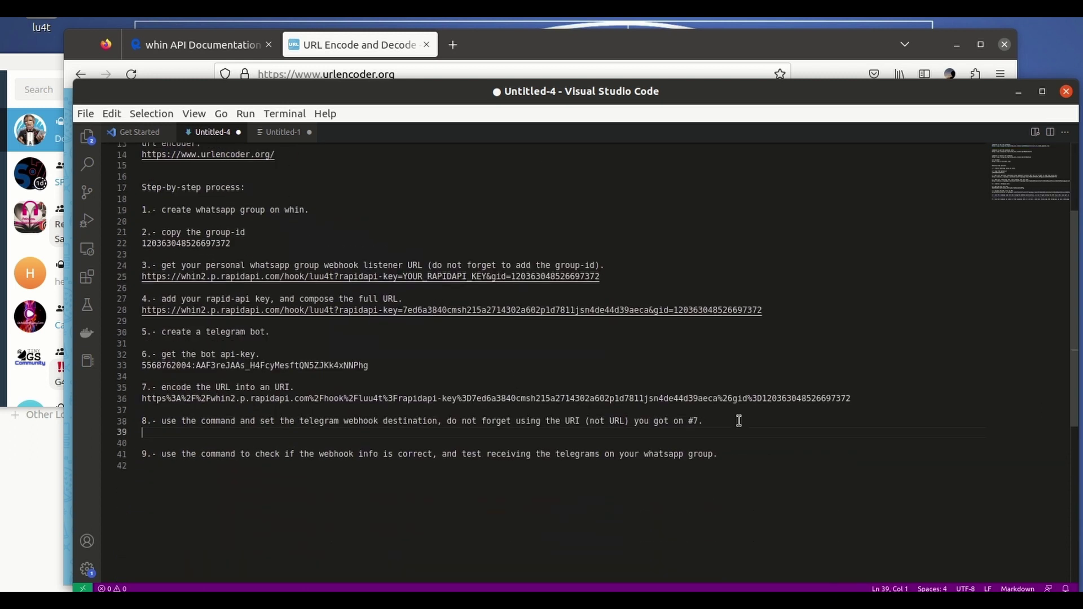
{"action": "key", "text": "ctrl+v"}
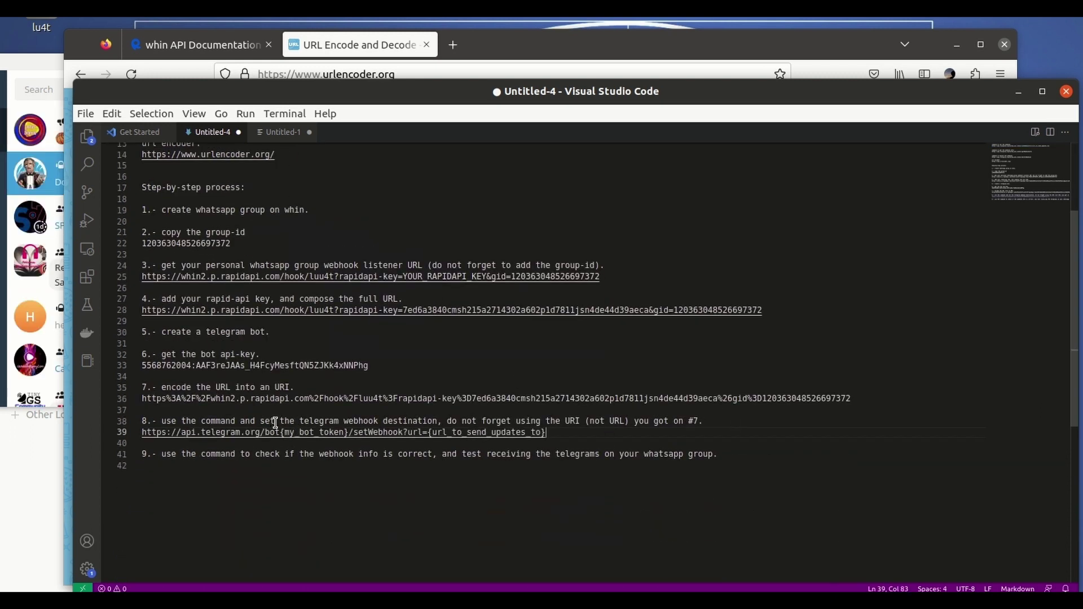
Step: Replace {my_bot_token} with the bot API key and delete the {url_to_send_updates_to} placeholder
{"action": "left_click_drag", "start_coordinate": [280, 429], "coordinate": [348, 433]}
{"action": "key", "text": "BackSpace"}
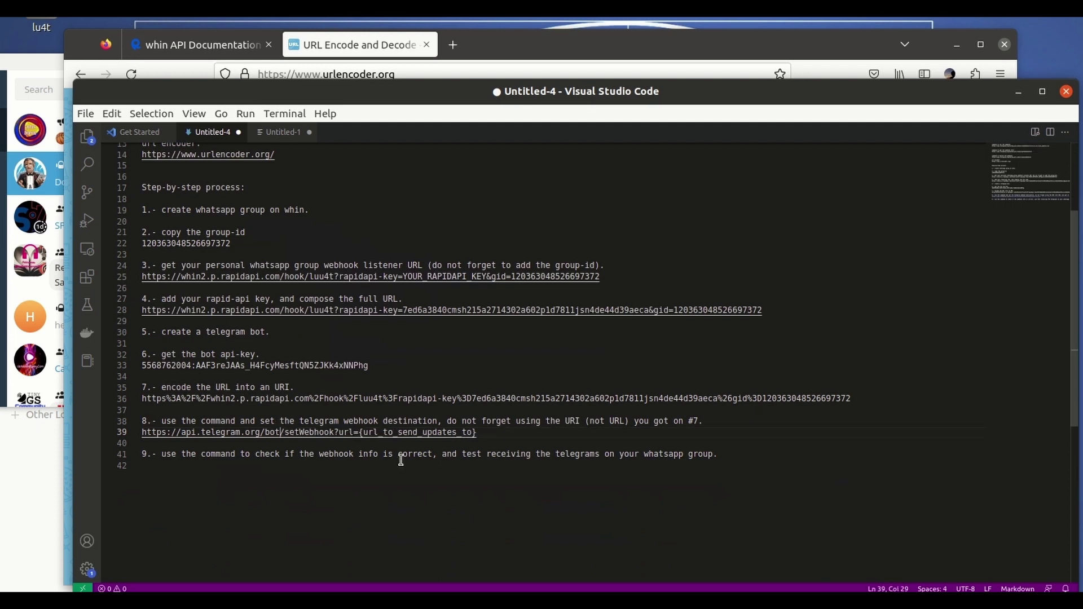
{"action": "left_click_drag", "start_coordinate": [380, 361], "coordinate": [122, 367]}
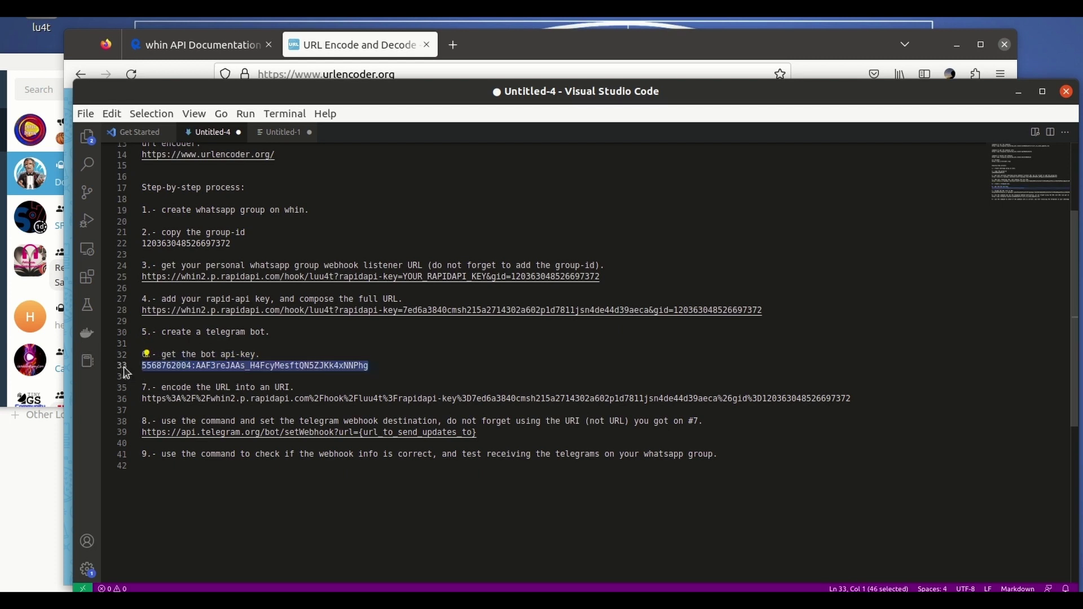
{"action": "right_click", "coordinate": [188, 367]}
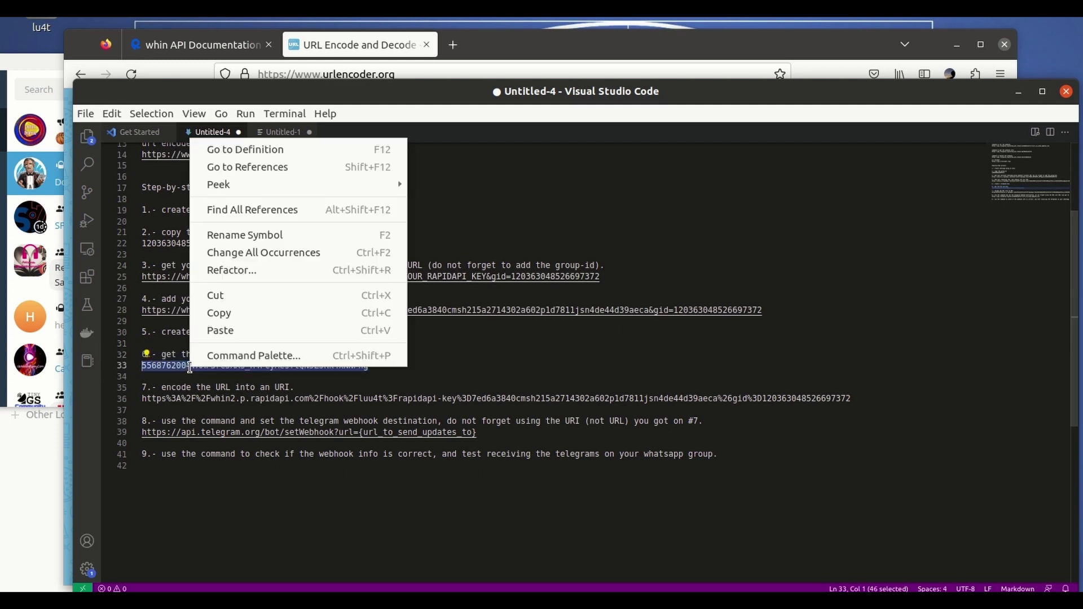
{"action": "left_click", "coordinate": [240, 312]}
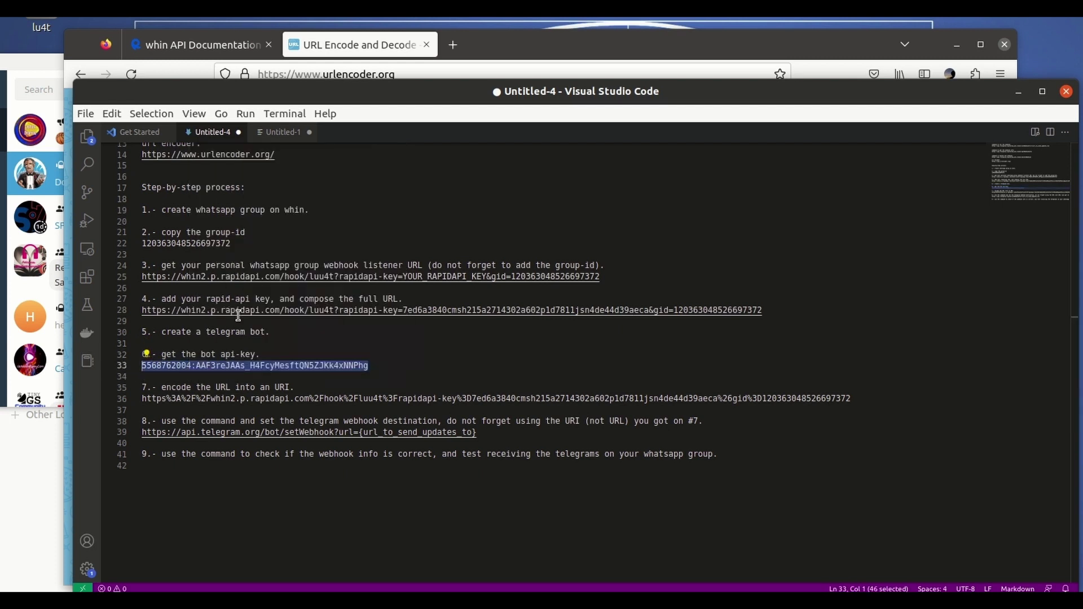
{"action": "left_click", "coordinate": [281, 432]}
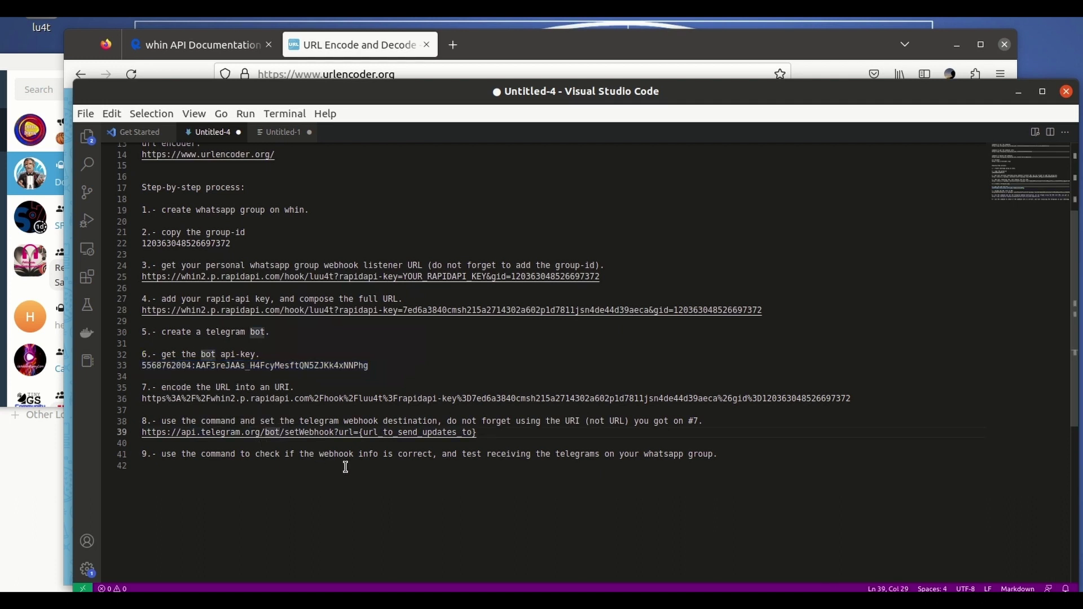
{"action": "key", "text": "ctrl+v"}
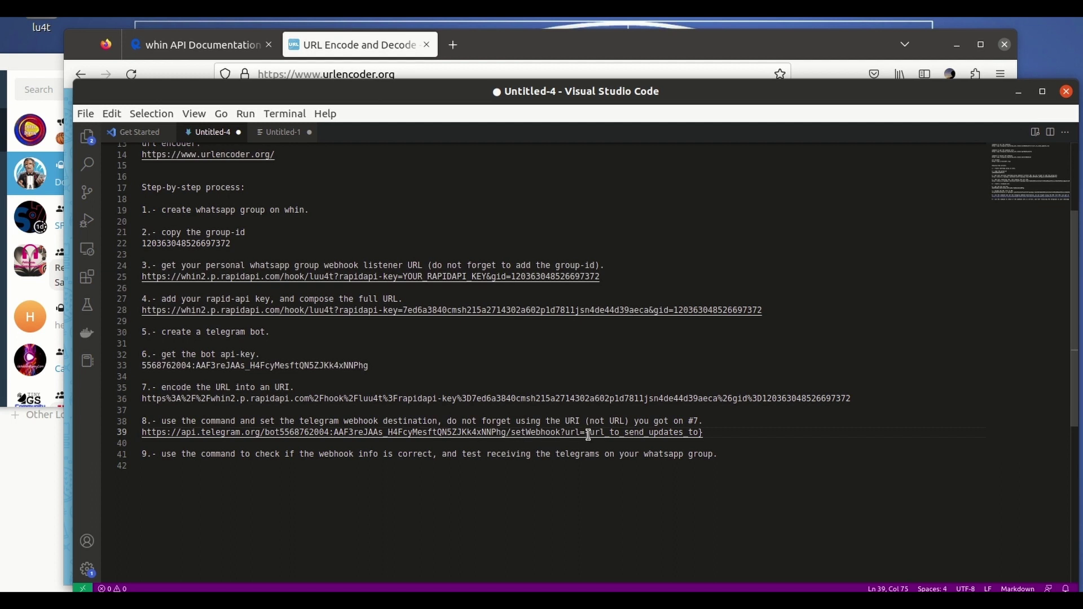
{"action": "left_click_drag", "start_coordinate": [587, 432], "coordinate": [715, 429]}
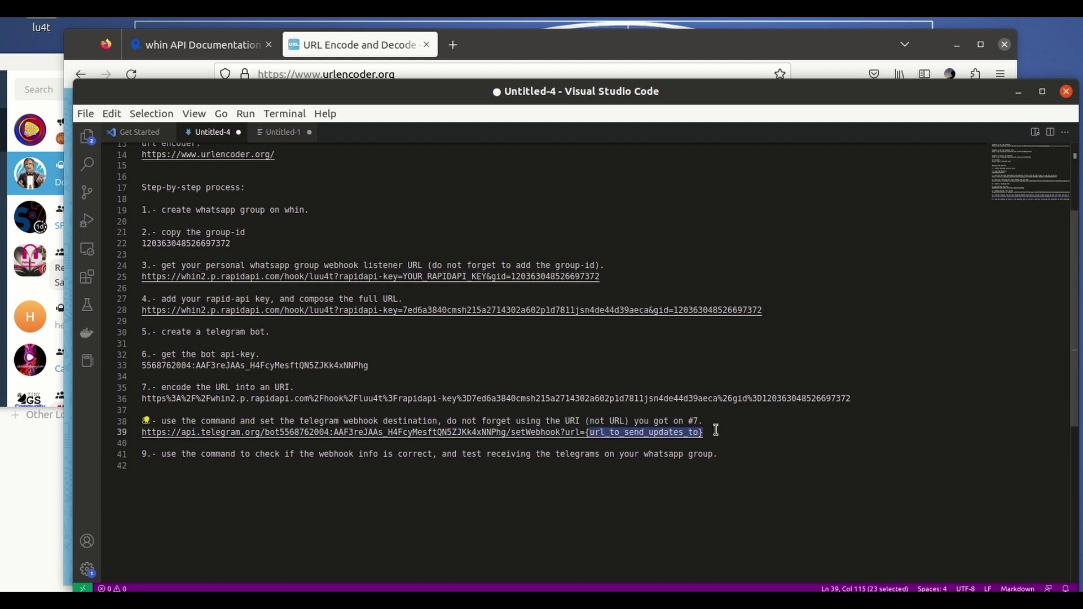
{"action": "key", "text": "BackSpace"}
{"action": "key", "text": "BackSpace"}
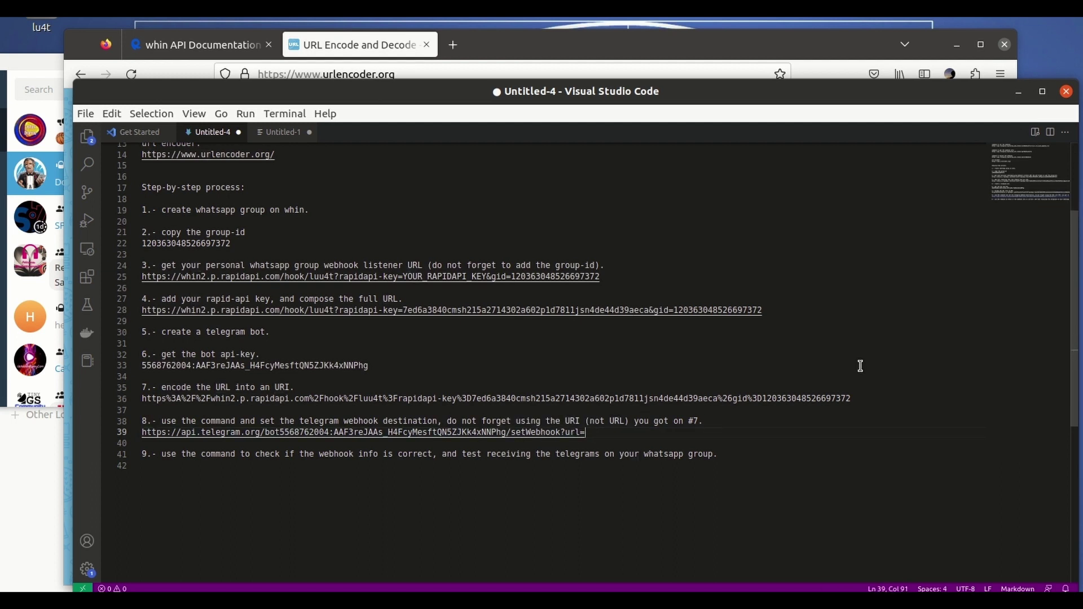
Step: Append the percent-encoded whin URL from step 7 after url= in the setWebhook URL
{"action": "left_click_drag", "start_coordinate": [852, 399], "coordinate": [135, 404]}
{"action": "right_click", "coordinate": [153, 401]}
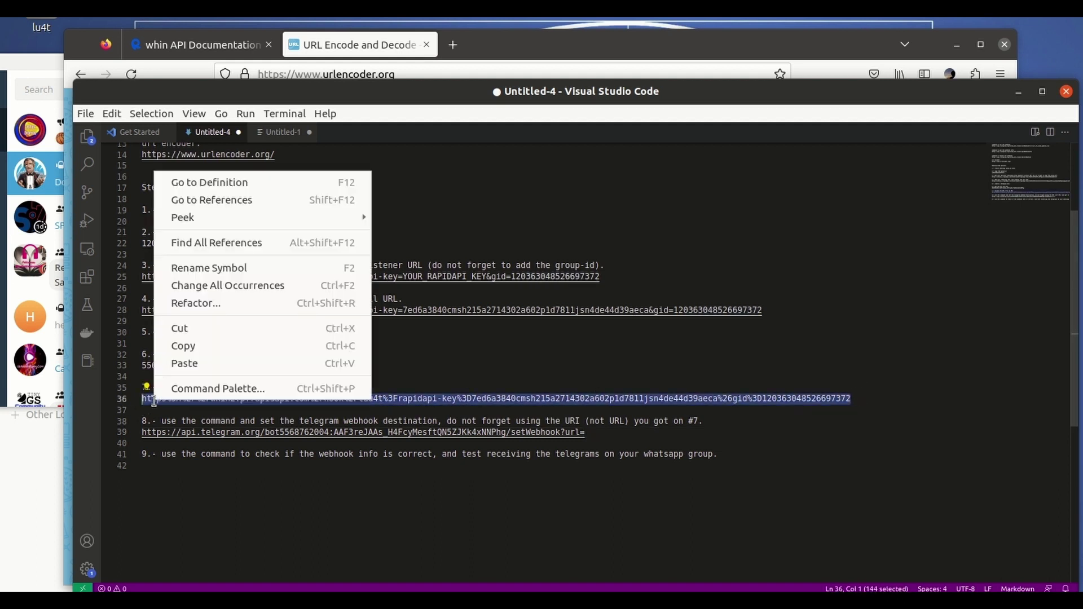
{"action": "left_click", "coordinate": [191, 347]}
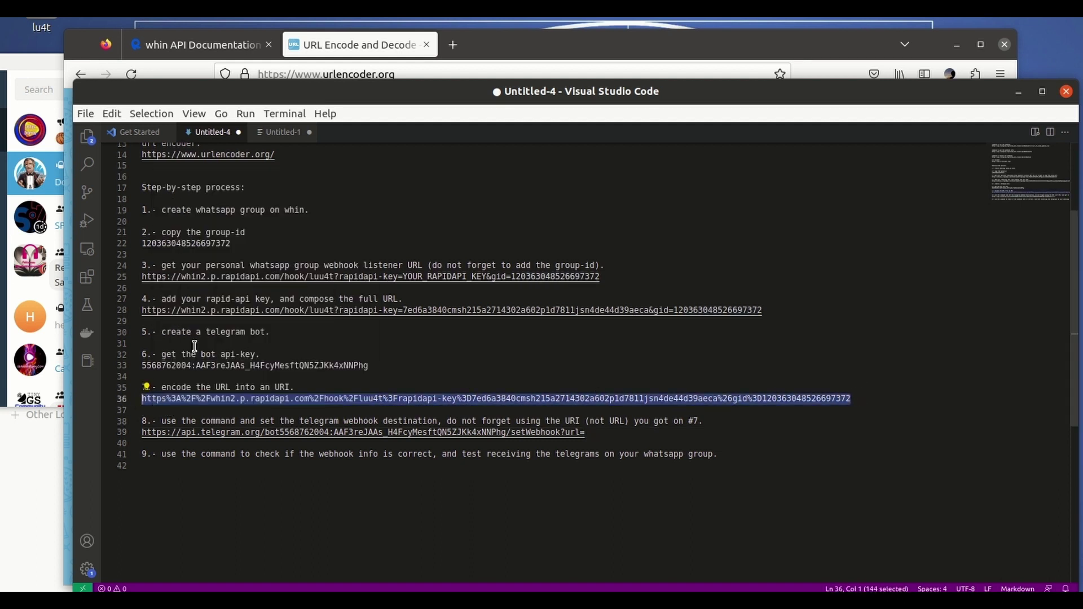
{"action": "left_click", "coordinate": [660, 433]}
{"action": "right_click", "coordinate": [660, 432]}
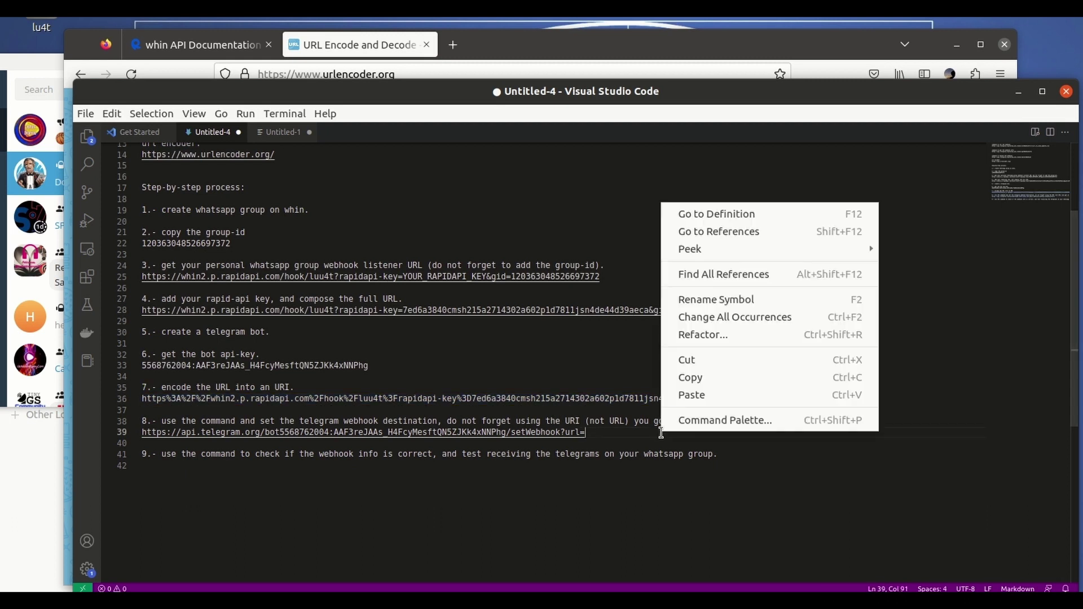
{"action": "left_click", "coordinate": [722, 395]}
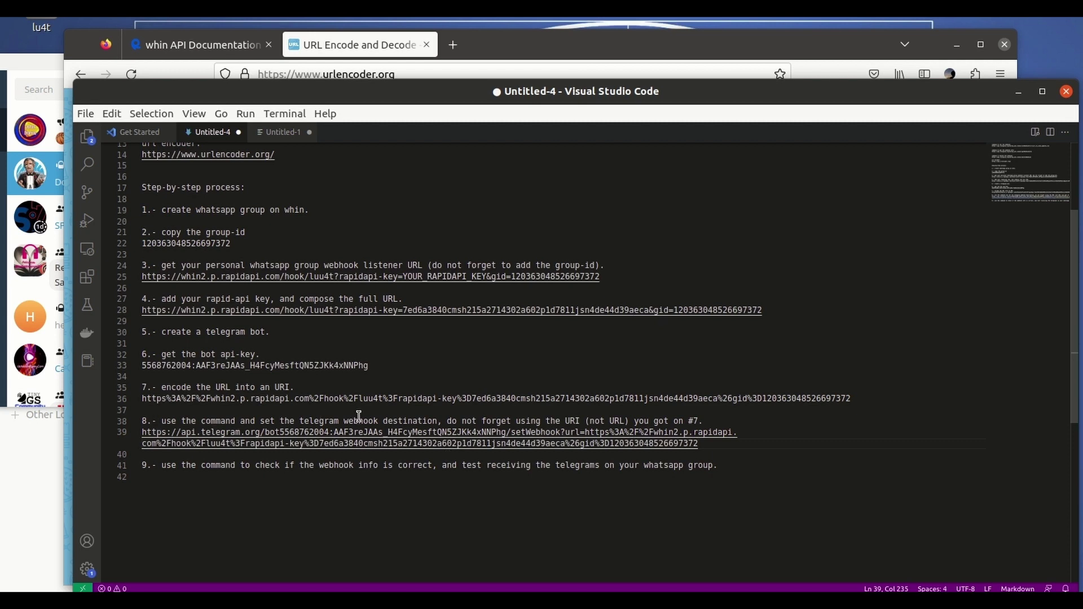
Step: Copy the complete setWebhook URL and bring the browser window forward
{"action": "left_click_drag", "start_coordinate": [732, 443], "coordinate": [140, 432]}
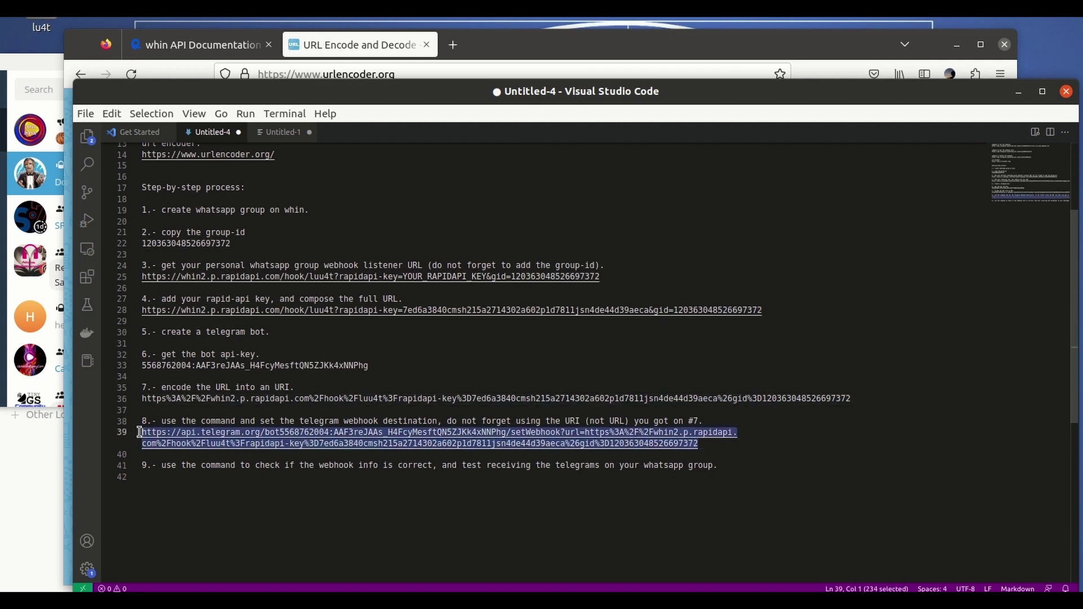
{"action": "right_click", "coordinate": [201, 437]}
{"action": "left_click", "coordinate": [240, 382]}
{"action": "left_click", "coordinate": [501, 49]}
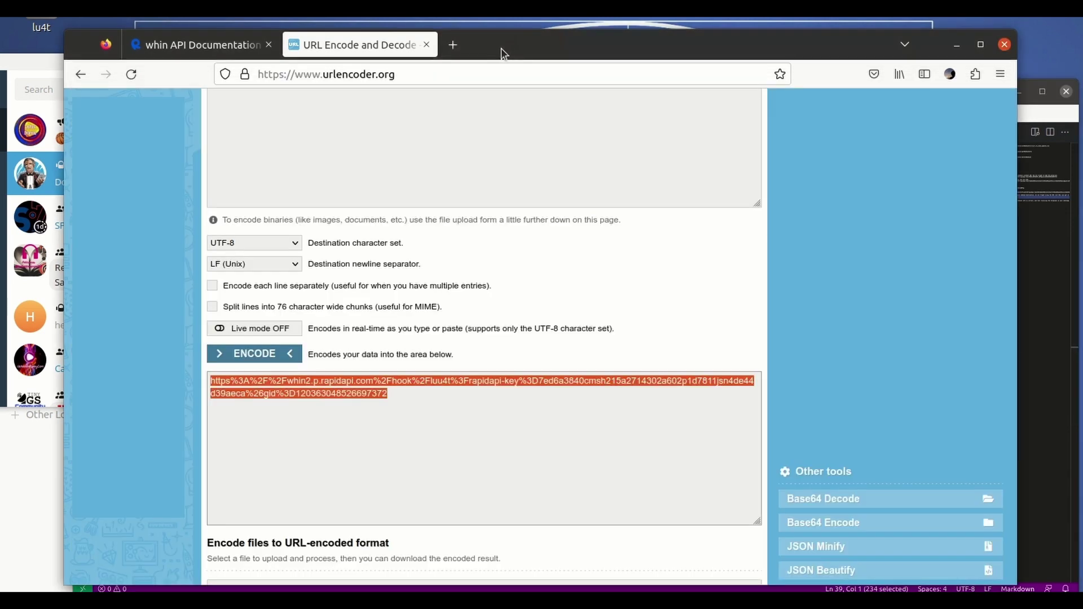
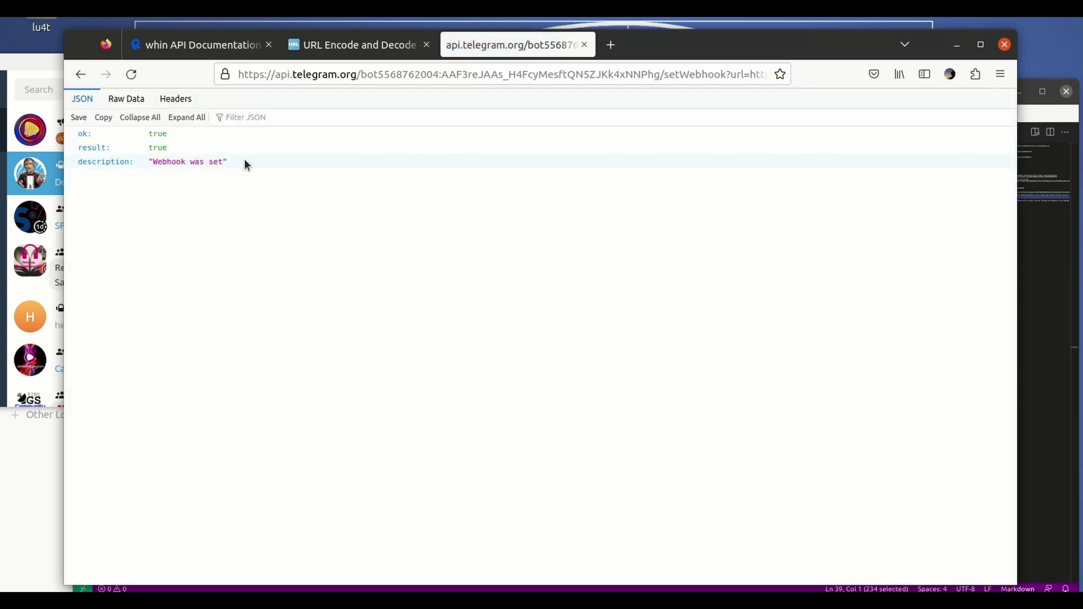
Step: Highlight Telegram's 'Webhook was set' confirmation, then select the step 9 instruction in the notes
{"action": "left_click_drag", "start_coordinate": [244, 164], "coordinate": [141, 160]}
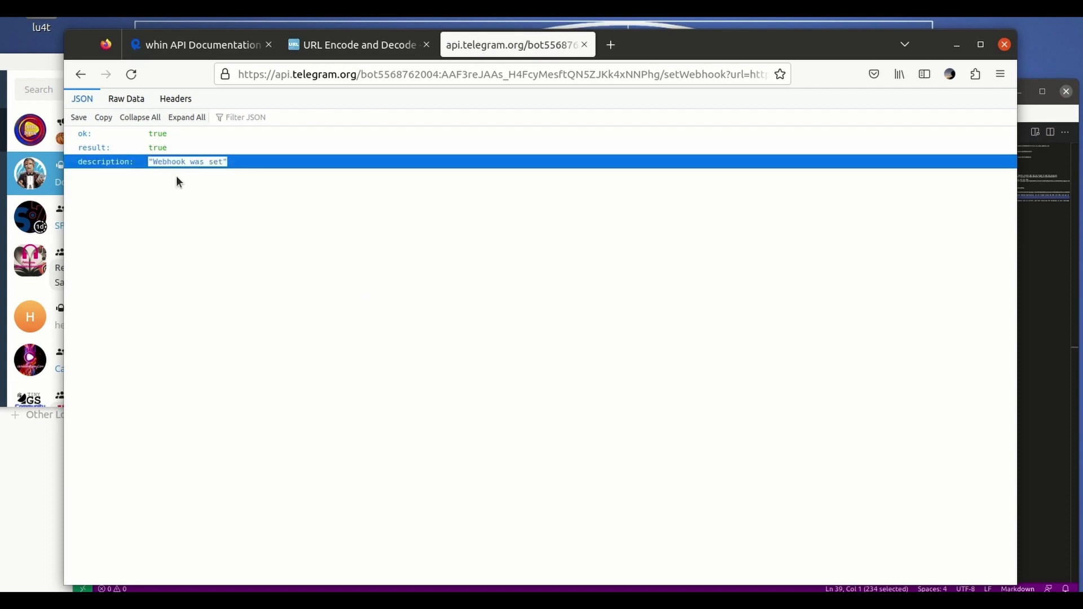
{"action": "left_click", "coordinate": [1034, 329]}
{"action": "left_click", "coordinate": [159, 356]}
{"action": "left_click_drag", "start_coordinate": [159, 357], "coordinate": [737, 357]}
Step: Copy the getWebhookInfo template URL from line 7 and paste it onto line 42
{"action": "scroll", "coordinate": [303, 421], "scroll_direction": "up", "scroll_amount": 5}
{"action": "scroll", "coordinate": [303, 421], "scroll_direction": "up", "scroll_amount": 3}
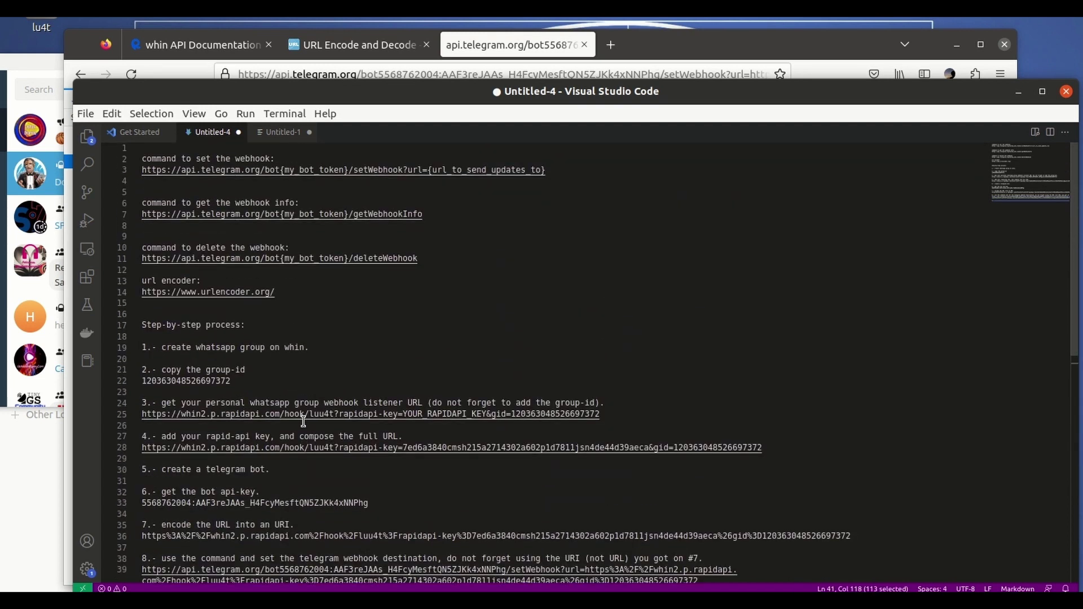
{"action": "left_click", "coordinate": [431, 211]}
{"action": "left_click_drag", "start_coordinate": [430, 214], "coordinate": [139, 215]}
{"action": "right_click", "coordinate": [172, 215]}
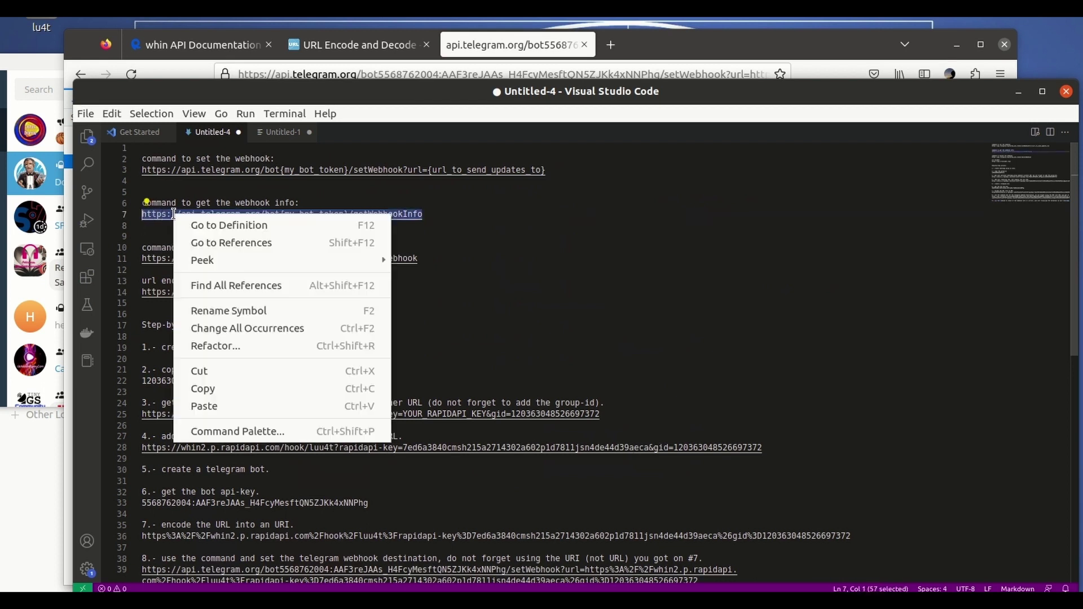
{"action": "left_click", "coordinate": [209, 389]}
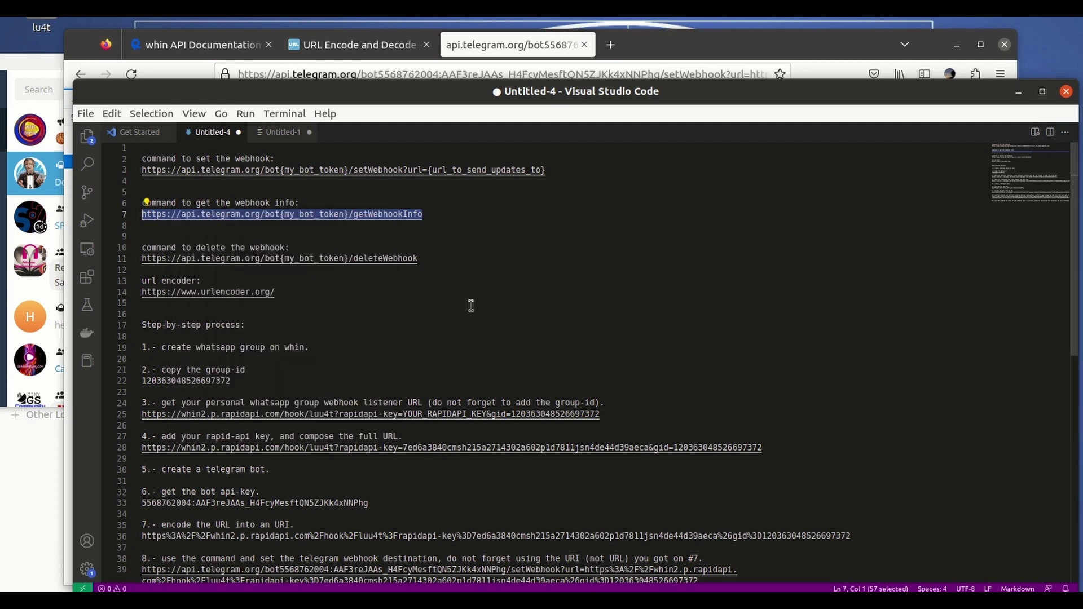
{"action": "scroll", "coordinate": [474, 305], "scroll_direction": "down", "scroll_amount": 6}
{"action": "left_click", "coordinate": [371, 436]}
{"action": "key", "text": "ctrl+v"}
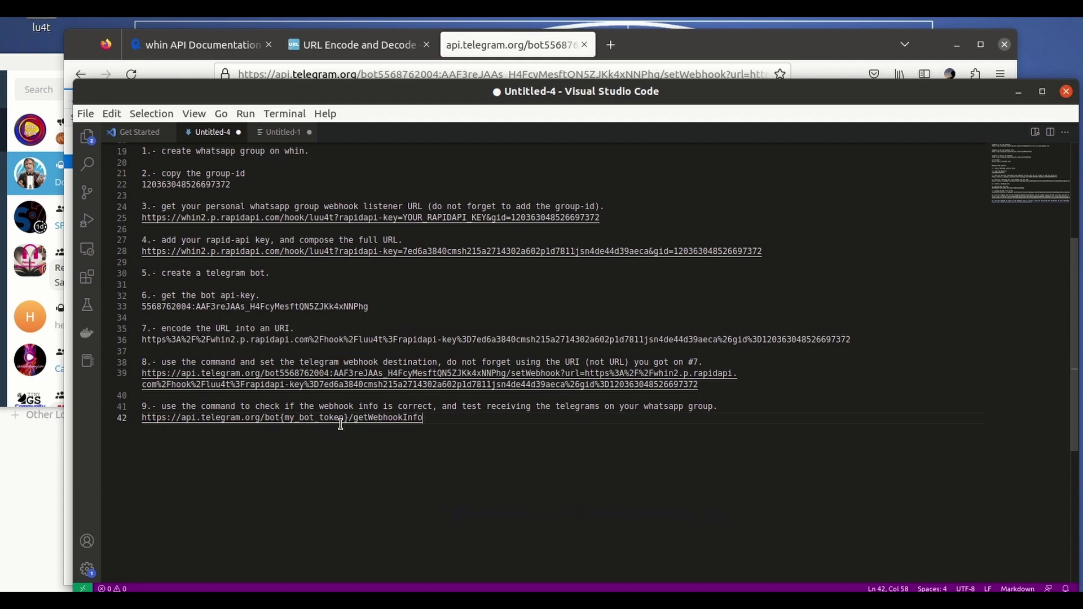
Step: Replace the {my_bot_token} placeholder with the bot API key copied from line 33
{"action": "left_click_drag", "start_coordinate": [347, 417], "coordinate": [272, 418]}
{"action": "key", "text": "BackSpace"}
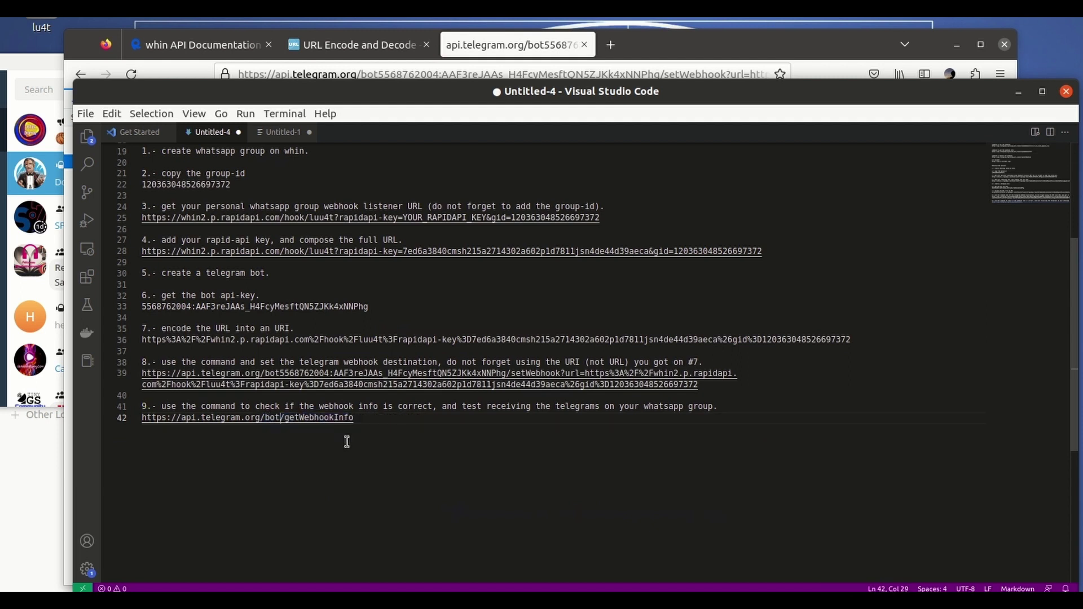
{"action": "left_click_drag", "start_coordinate": [369, 307], "coordinate": [123, 305]}
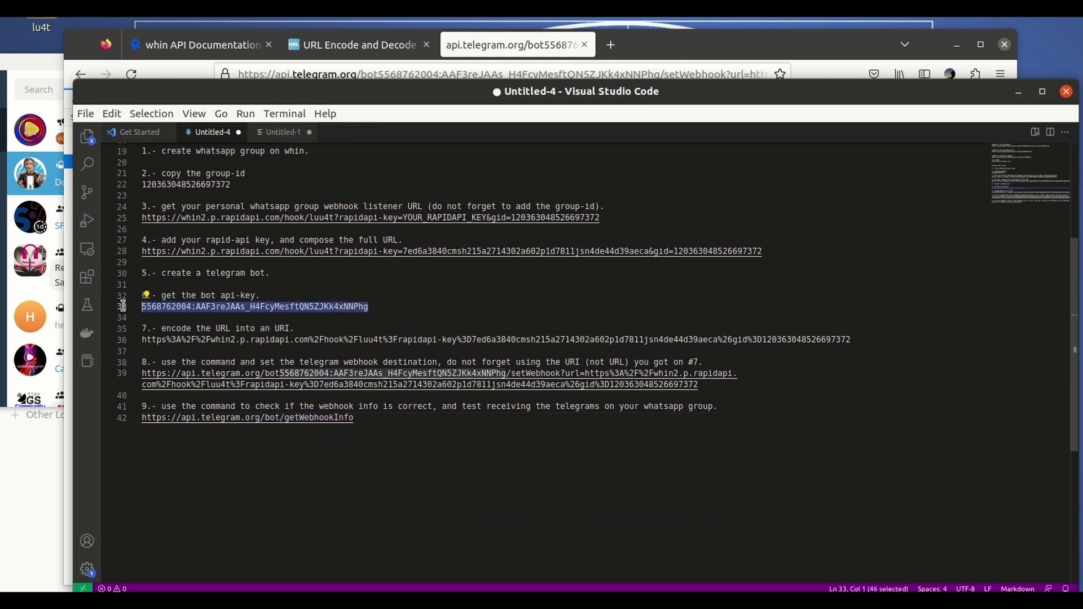
{"action": "right_click", "coordinate": [196, 308]}
{"action": "left_click", "coordinate": [239, 486]}
{"action": "left_click", "coordinate": [280, 407]}
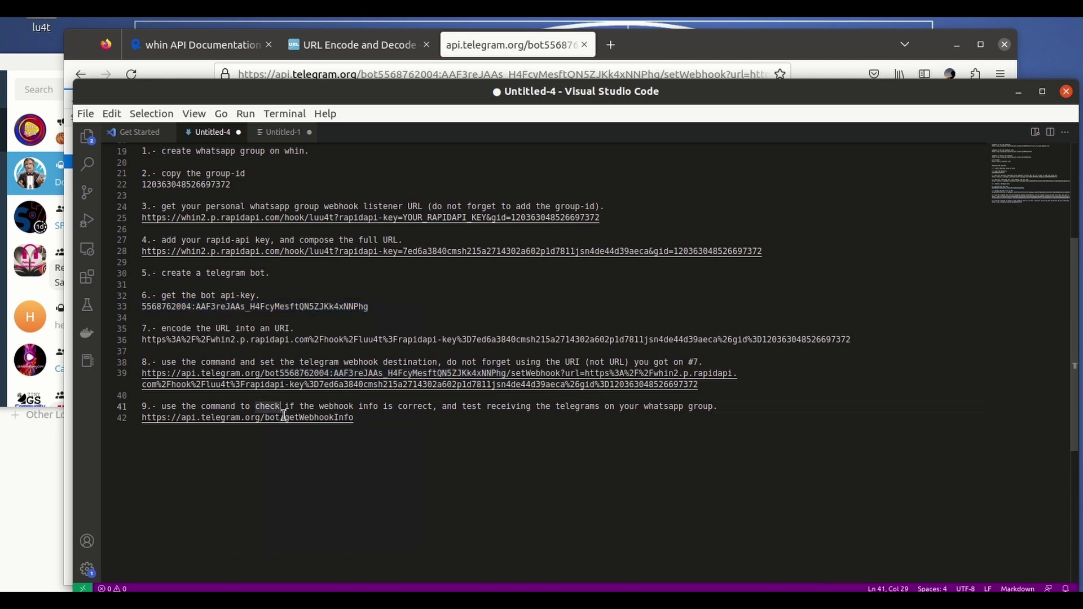
{"action": "left_click", "coordinate": [279, 417]}
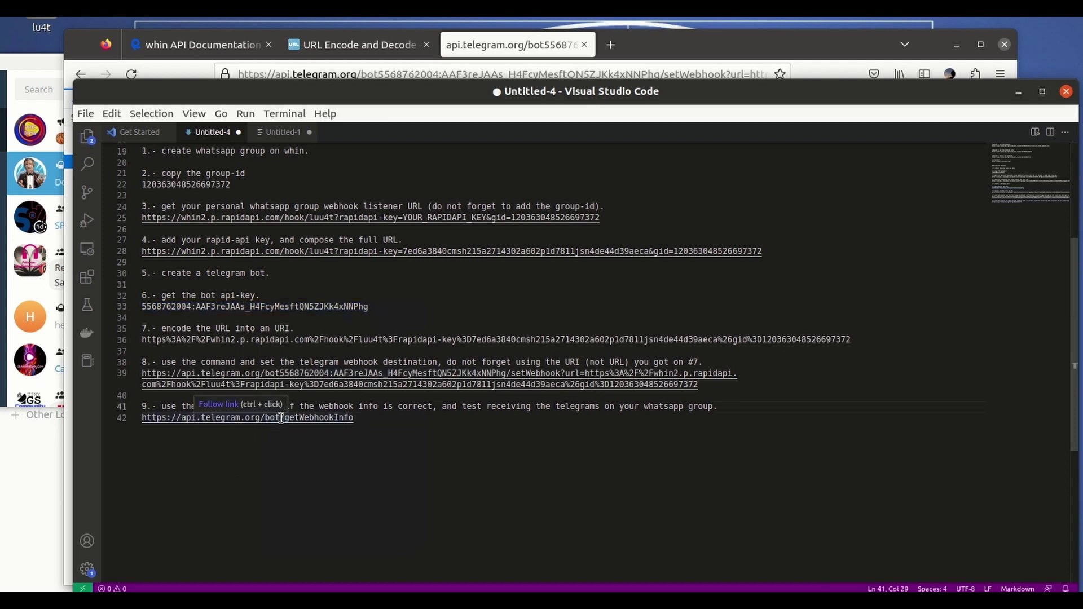
{"action": "key", "text": "ctrl+v"}
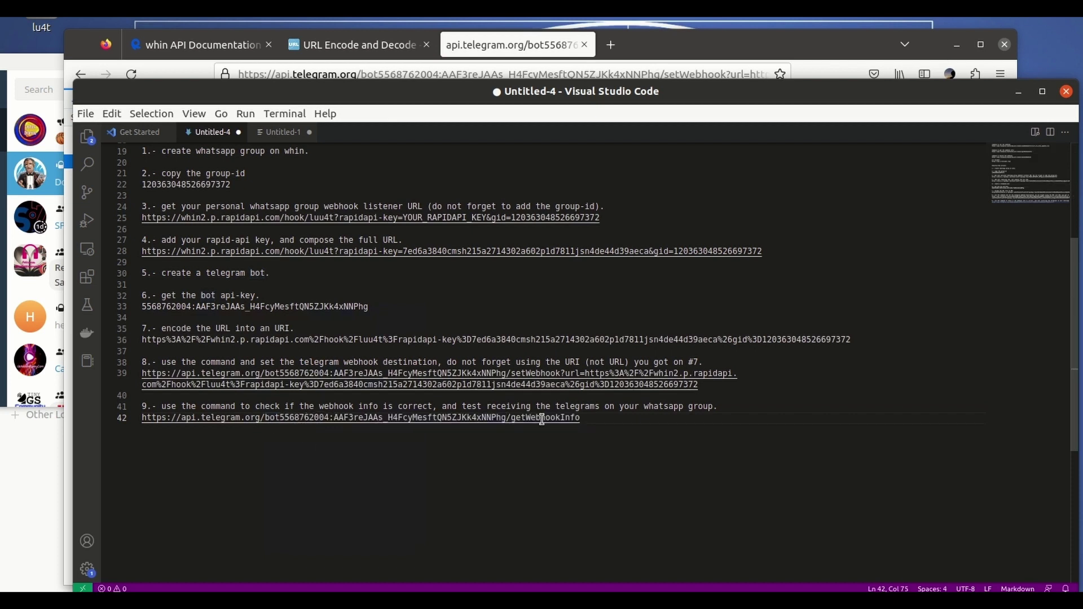
Step: Copy the completed getWebhookInfo URL from line 42
{"action": "left_click_drag", "start_coordinate": [603, 421], "coordinate": [131, 416]}
{"action": "right_click", "coordinate": [219, 420]}
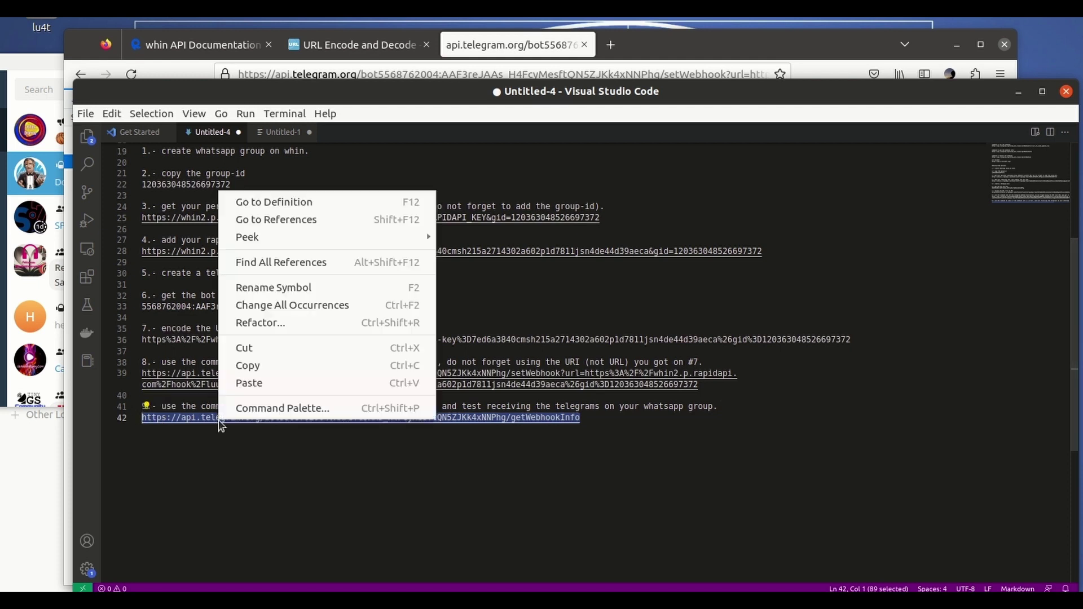
{"action": "left_click", "coordinate": [282, 366]}
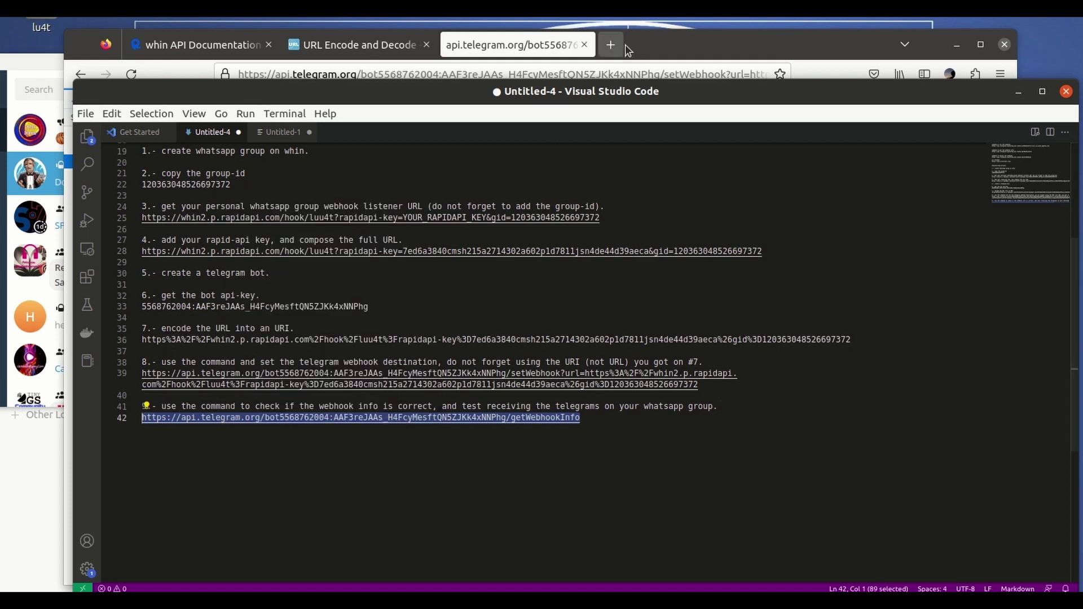
Step: Load the getWebhookInfo URL in a new Firefox tab and select the returned webhook url
{"action": "left_click", "coordinate": [545, 48]}
{"action": "left_click", "coordinate": [610, 44]}
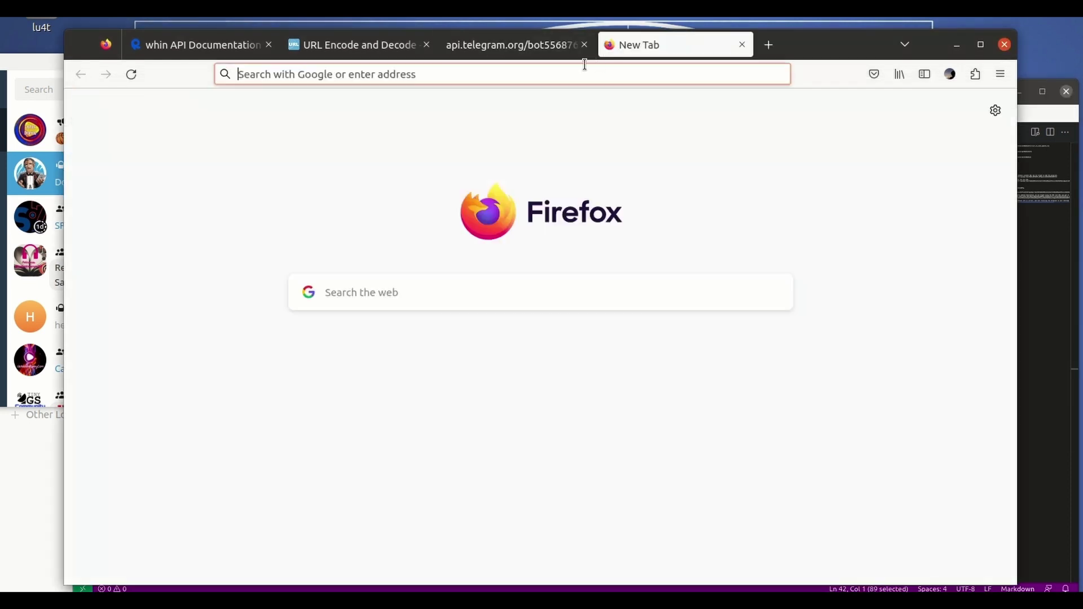
{"action": "left_click", "coordinate": [571, 75]}
{"action": "right_click", "coordinate": [571, 75]}
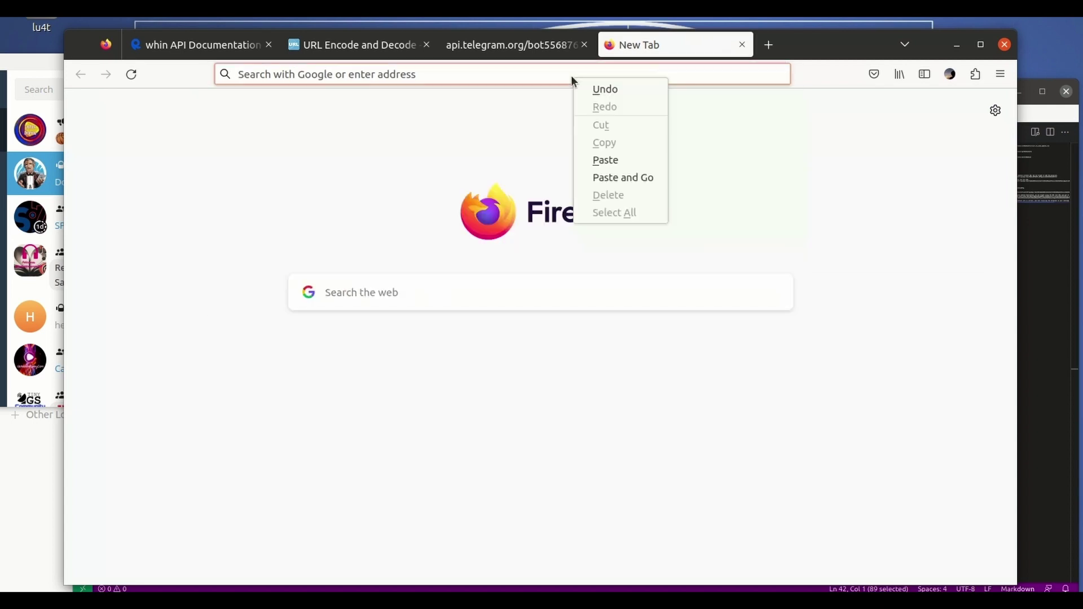
{"action": "left_click", "coordinate": [621, 163]}
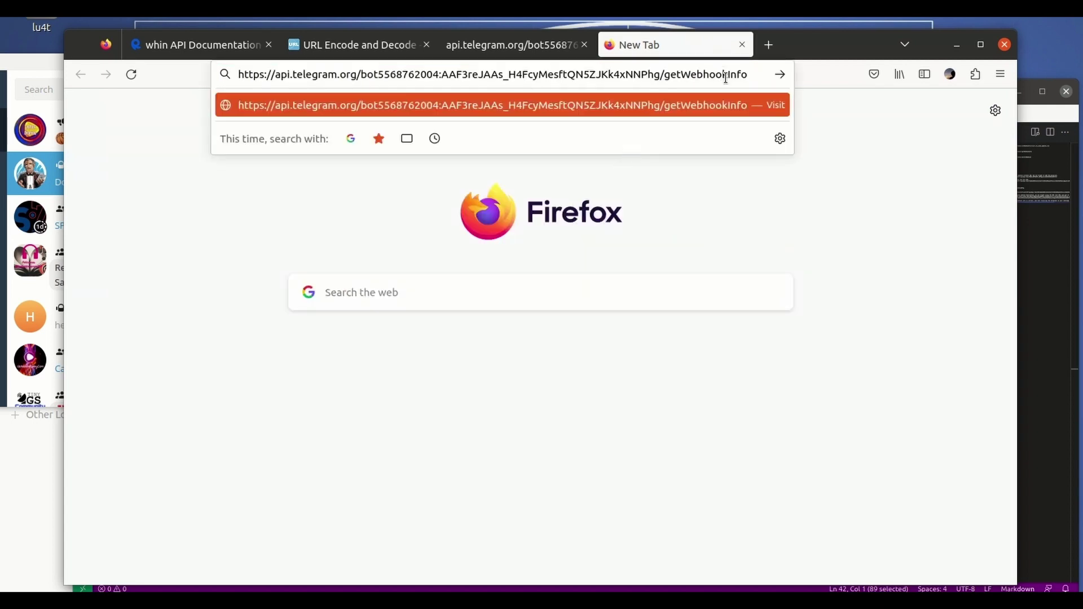
{"action": "key", "text": "Return"}
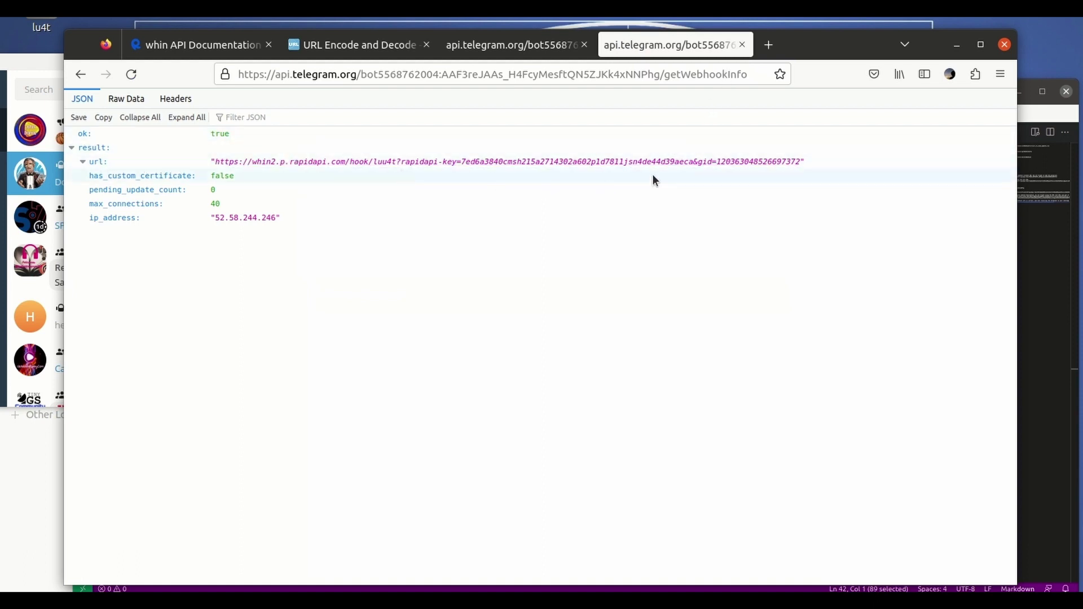
{"action": "left_click_drag", "start_coordinate": [806, 162], "coordinate": [150, 161]}
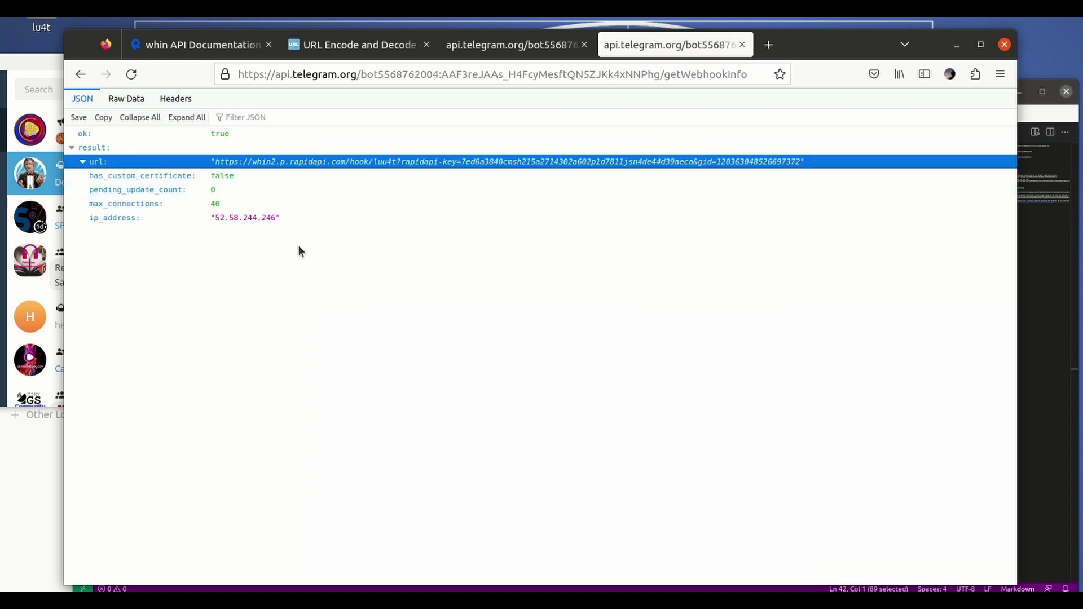
Step: Select the testing part of step 9 in the notes
{"action": "left_click", "coordinate": [1050, 375]}
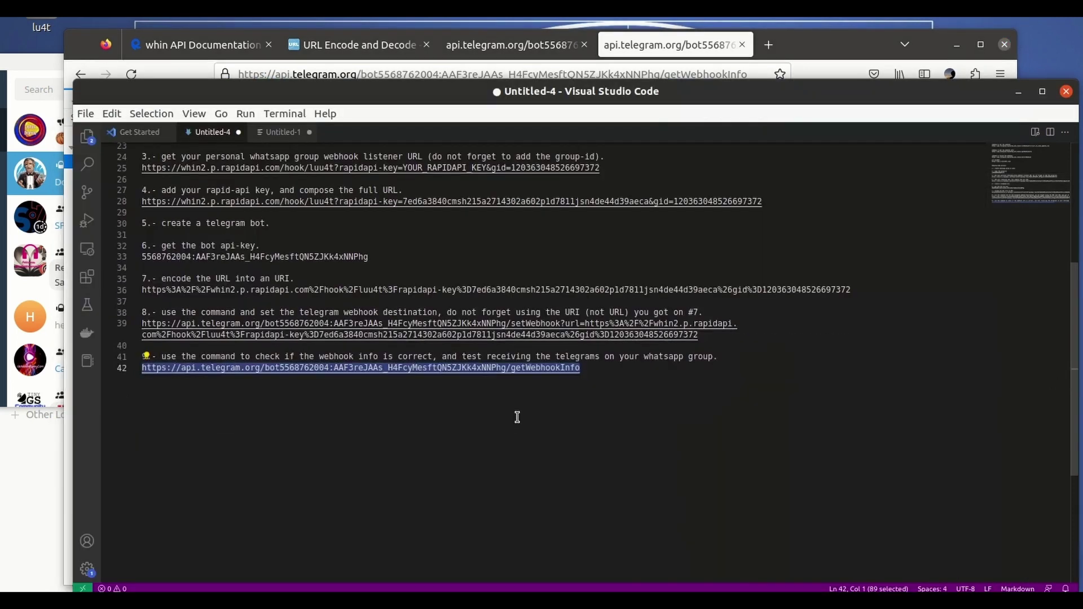
{"action": "left_click", "coordinate": [658, 403]}
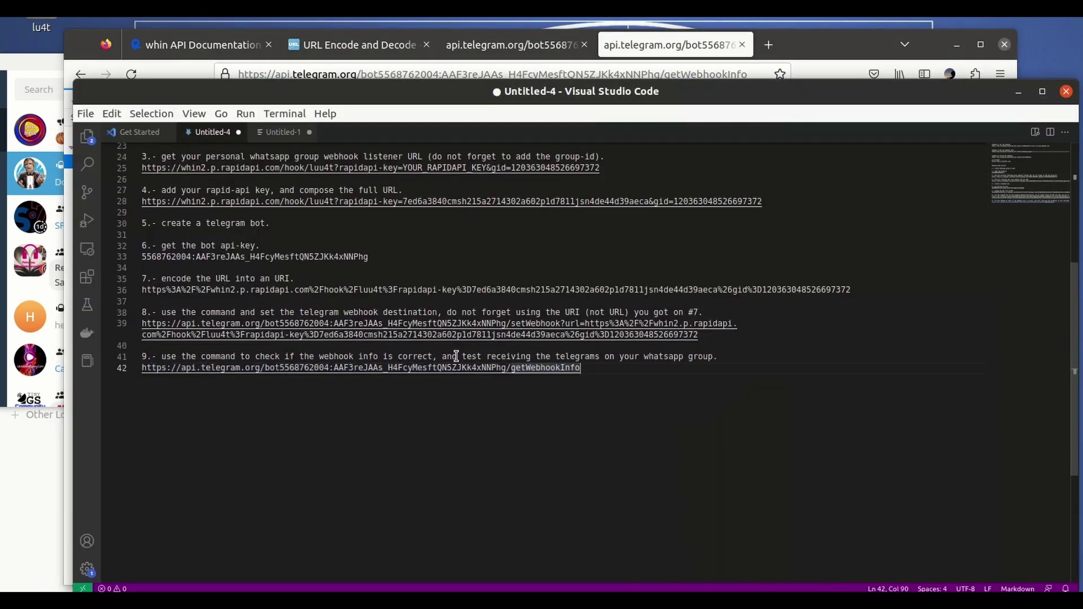
{"action": "left_click_drag", "start_coordinate": [457, 356], "coordinate": [726, 357]}
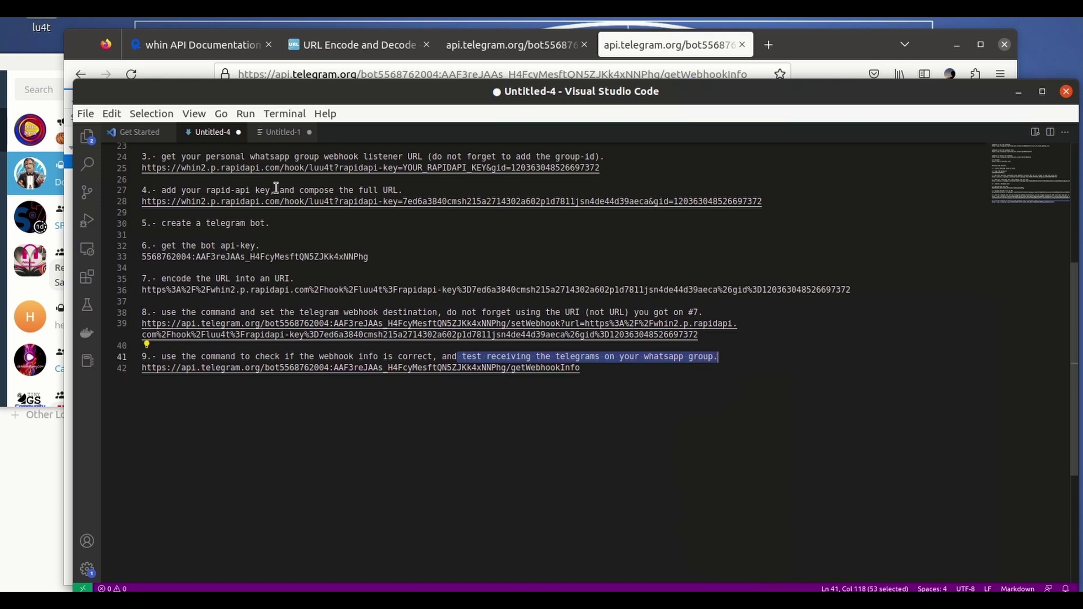
Step: Minimize the notes editor, browser and file manager, then restore the getWebhookInfo page
{"action": "left_click", "coordinate": [38, 62]}
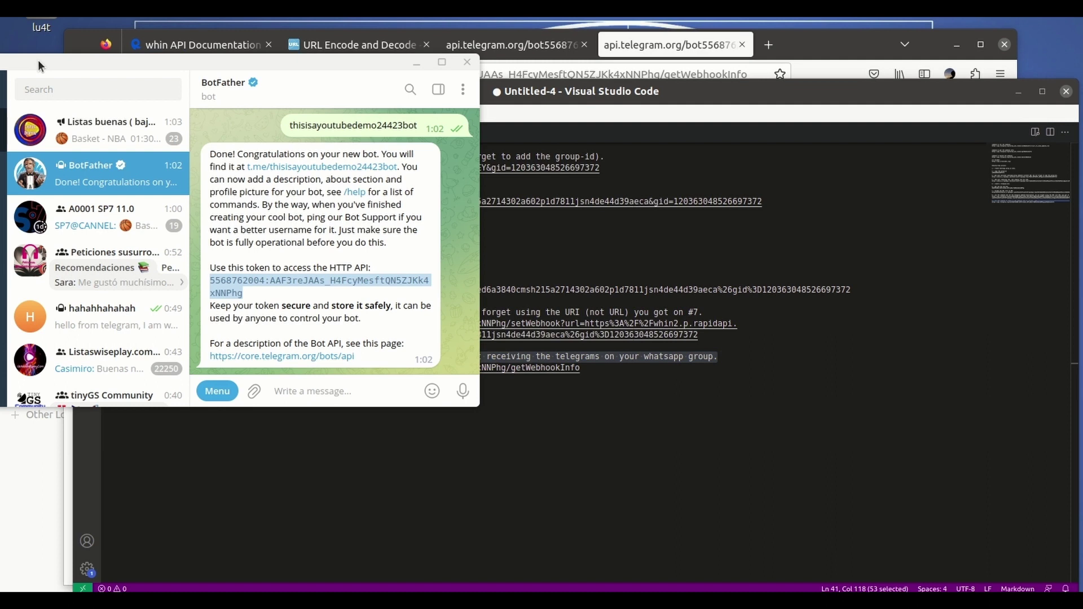
{"action": "left_click", "coordinate": [1017, 95]}
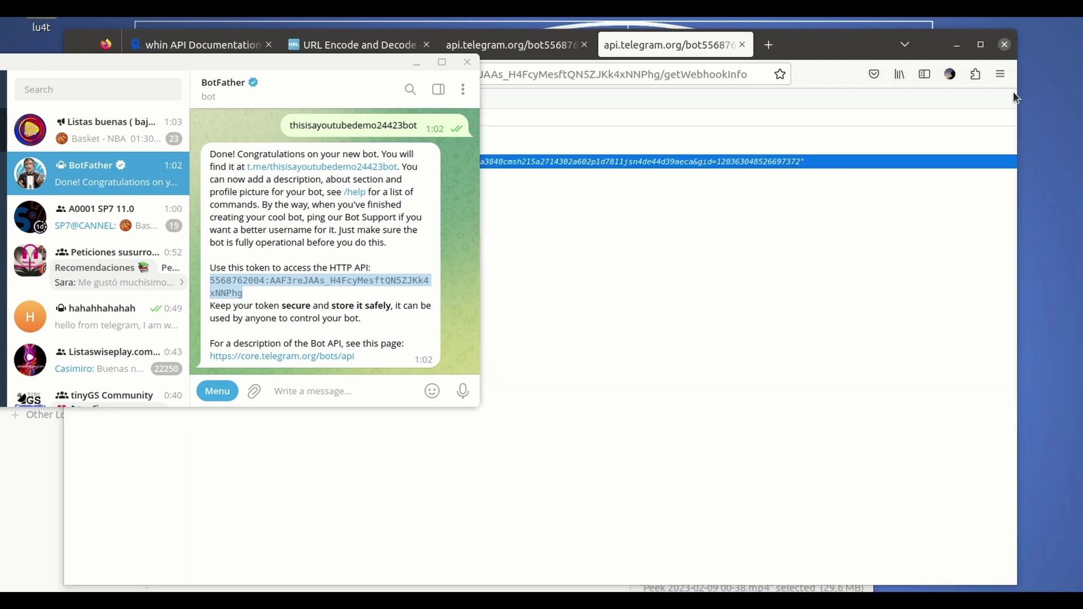
{"action": "left_click", "coordinate": [957, 45]}
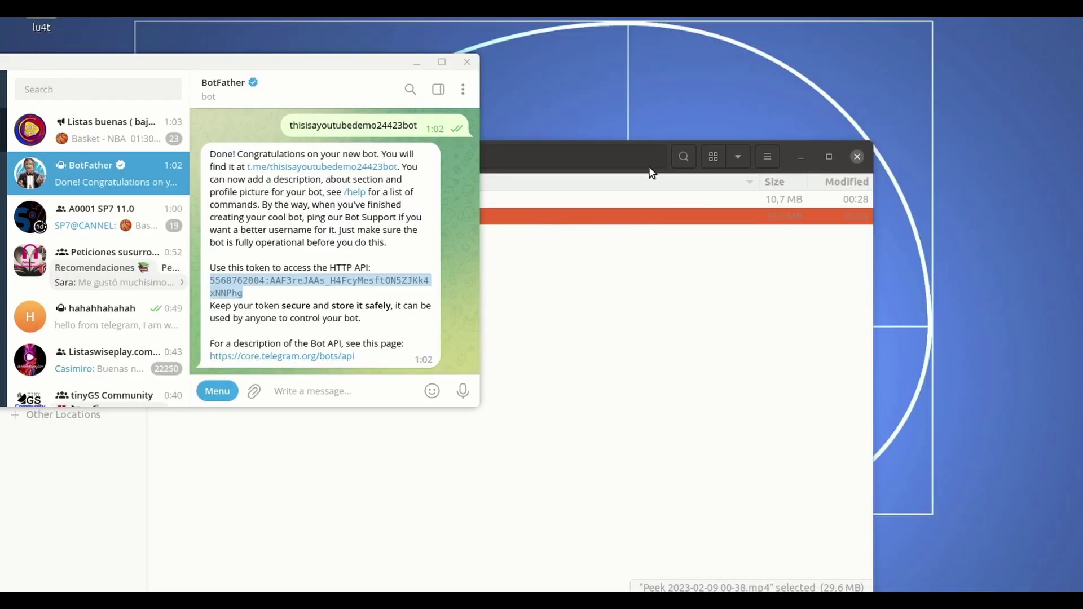
{"action": "left_click", "coordinate": [800, 156]}
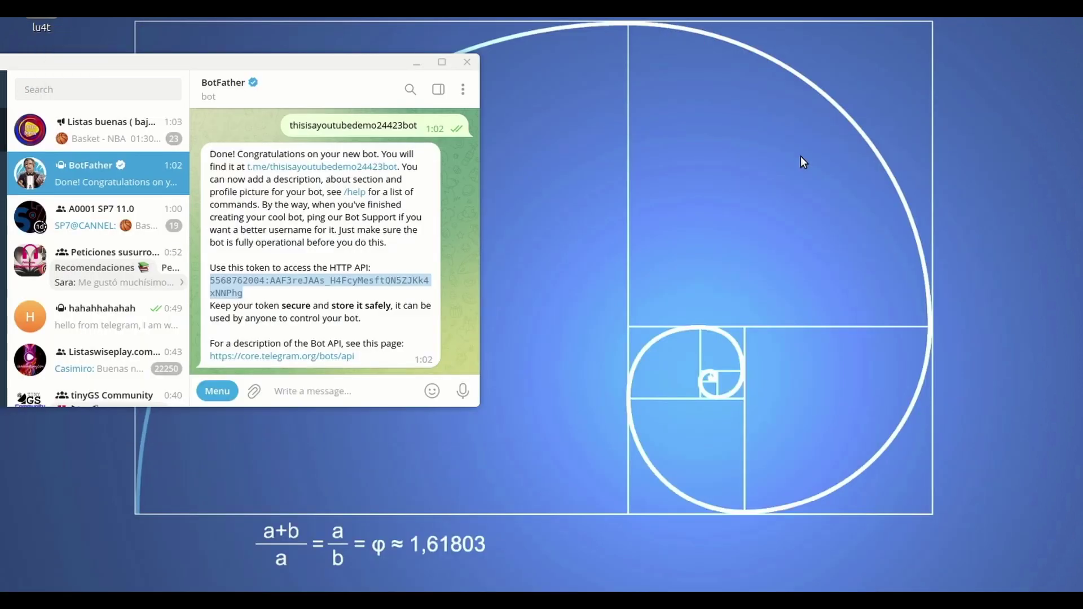
{"action": "key", "text": "alt+Tab"}
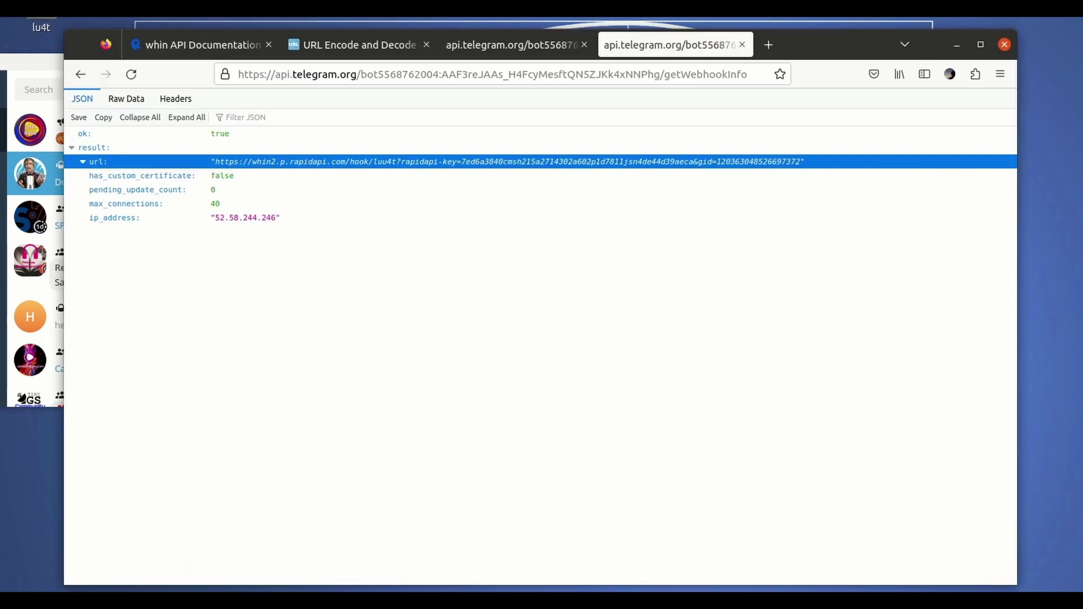
Step: Switch to the WhatsApp group window, close its info panel, and bring Telegram forward
{"action": "left_click", "coordinate": [11, 40]}
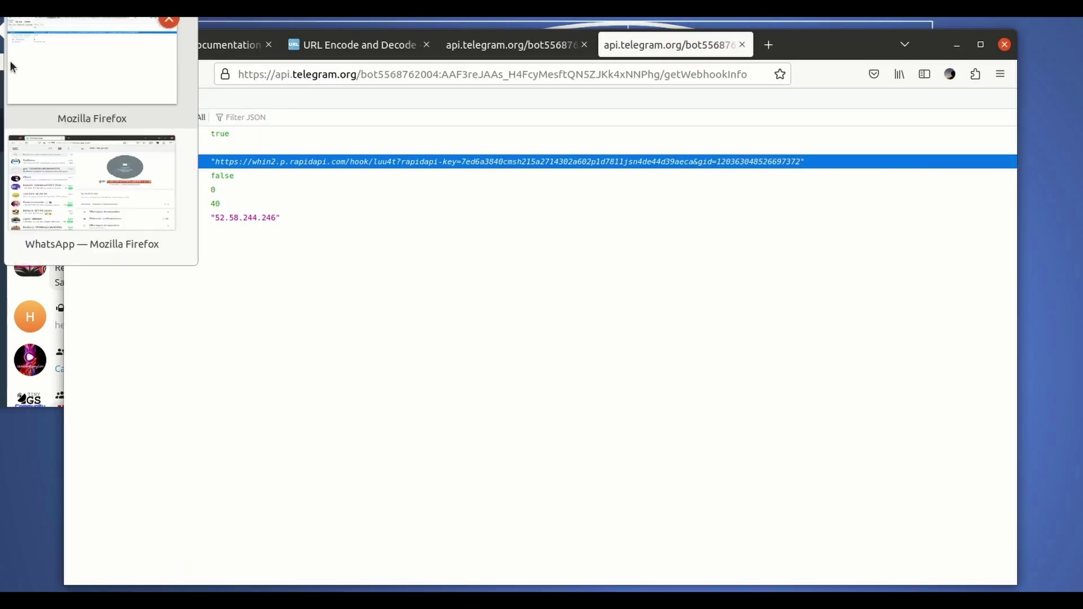
{"action": "left_click", "coordinate": [59, 175]}
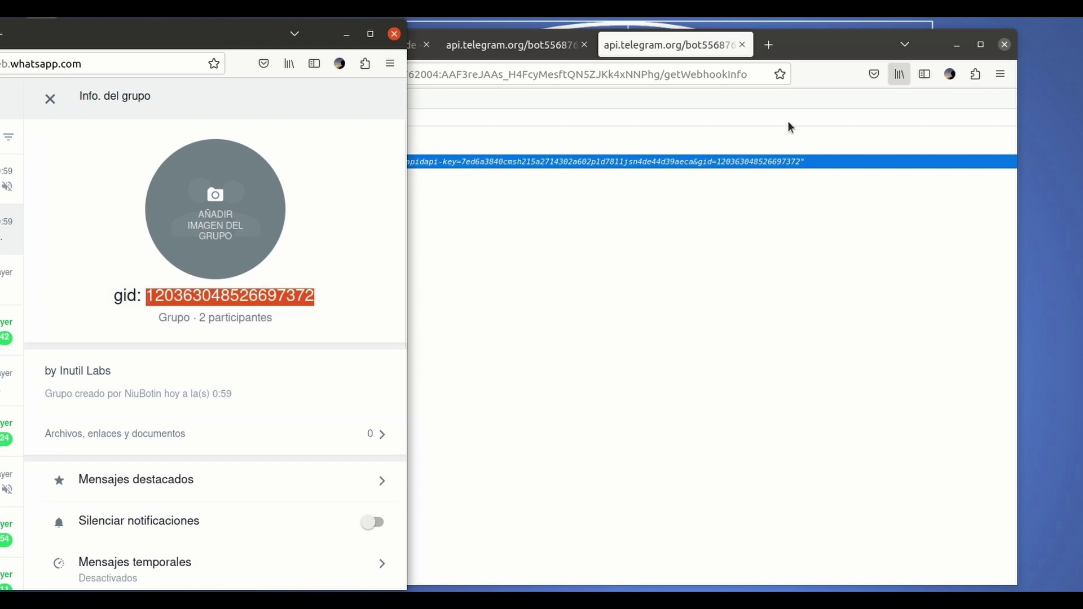
{"action": "left_click", "coordinate": [964, 45]}
{"action": "left_click", "coordinate": [786, 39]}
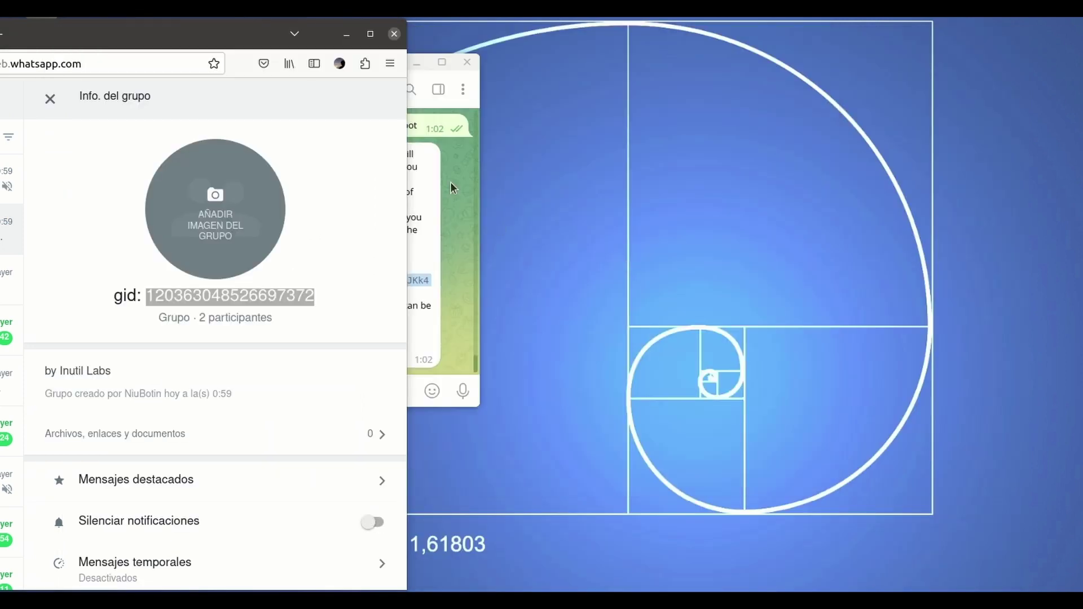
{"action": "left_click", "coordinate": [50, 99]}
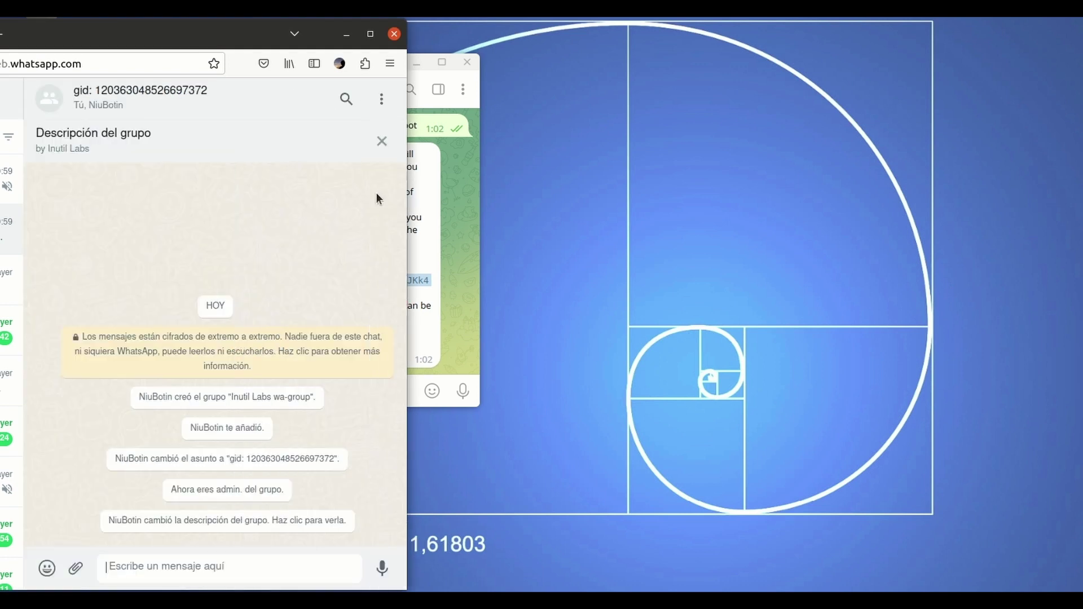
{"action": "left_click", "coordinate": [461, 233]}
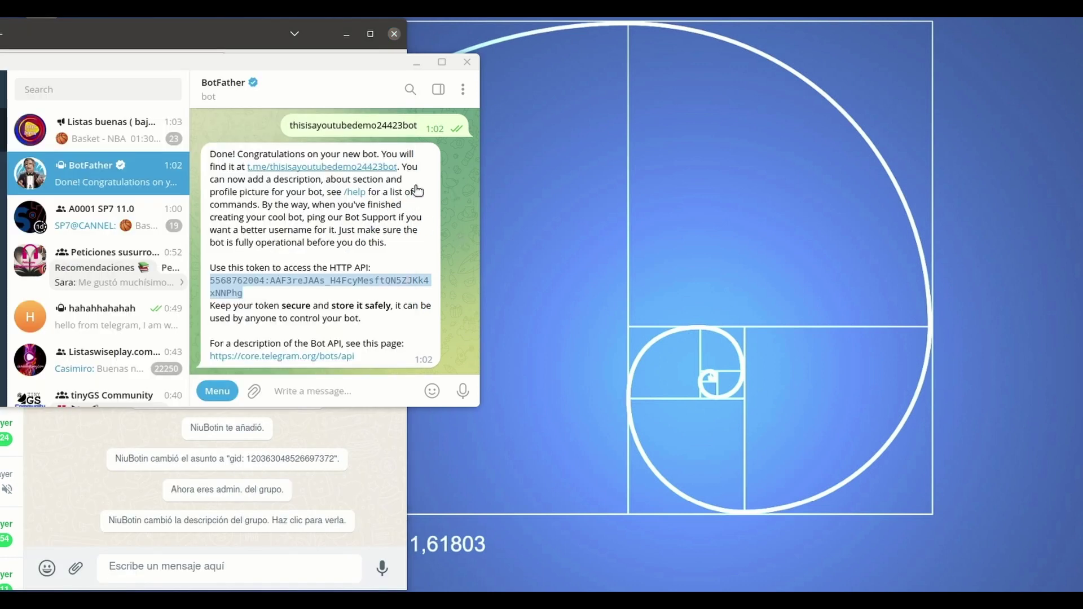
Step: Start the new bot's chat and send a test message about reaching a WhatsApp group, ending with 😃
{"action": "left_click", "coordinate": [287, 167]}
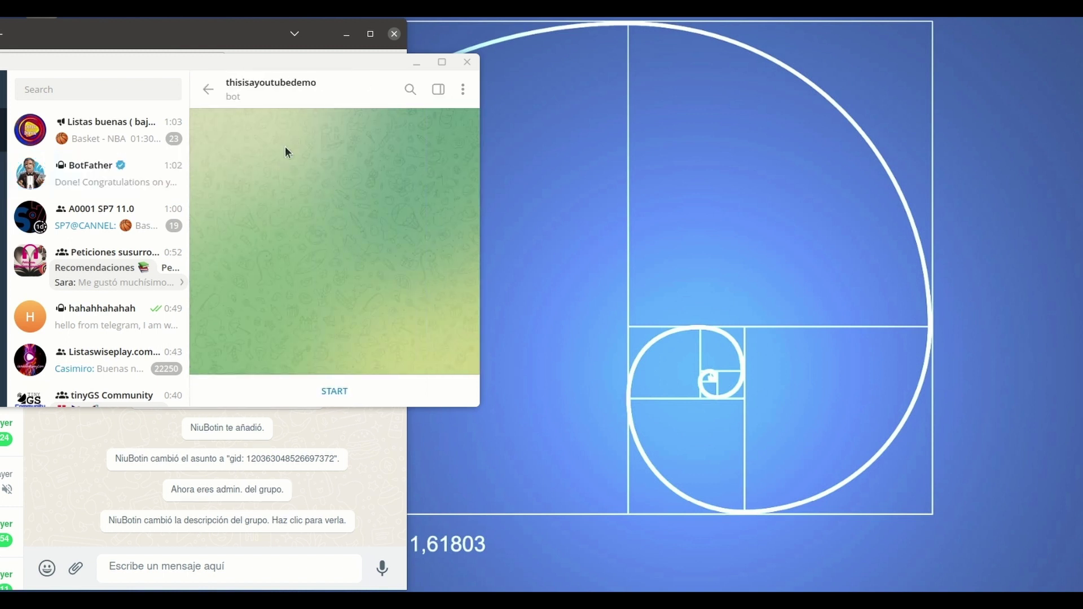
{"action": "left_click", "coordinate": [352, 392]}
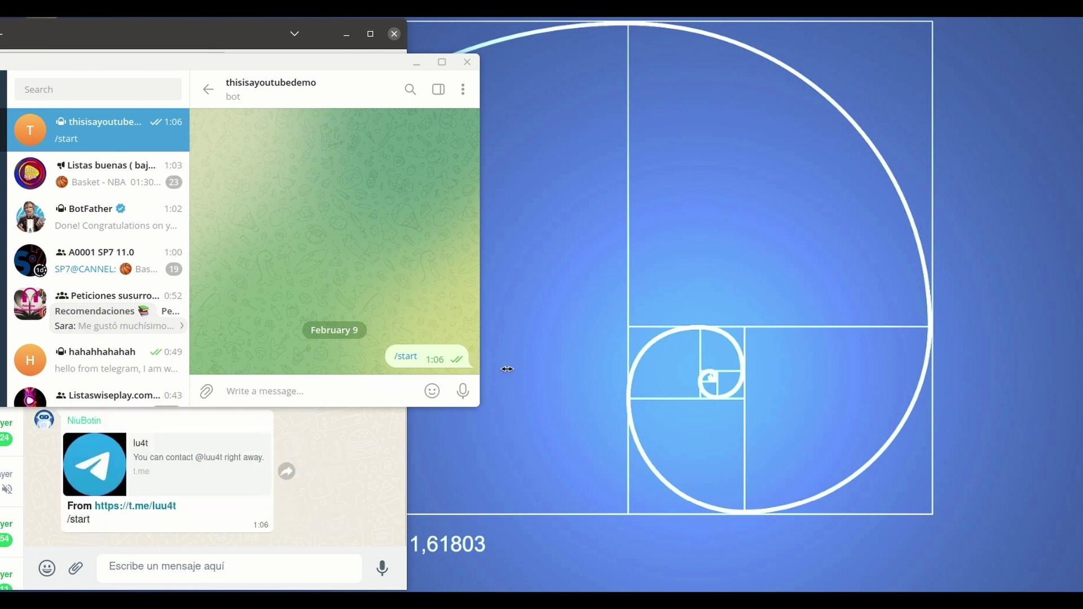
{"action": "left_click", "coordinate": [276, 392]}
{"action": "type", "text": "thi"}
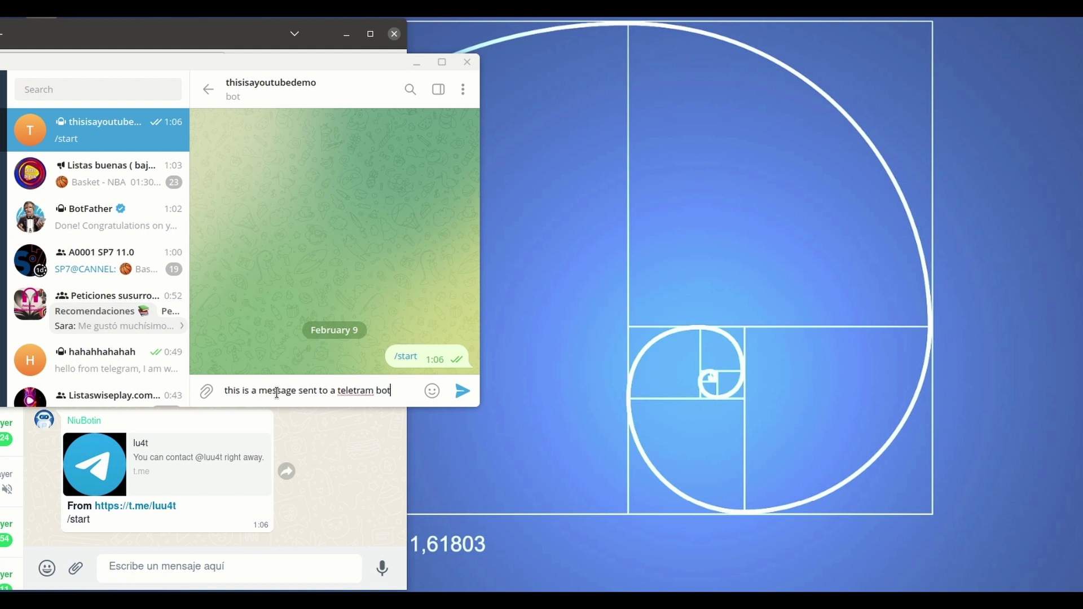
{"action": "type", "text": "received on a whatsapp group"}
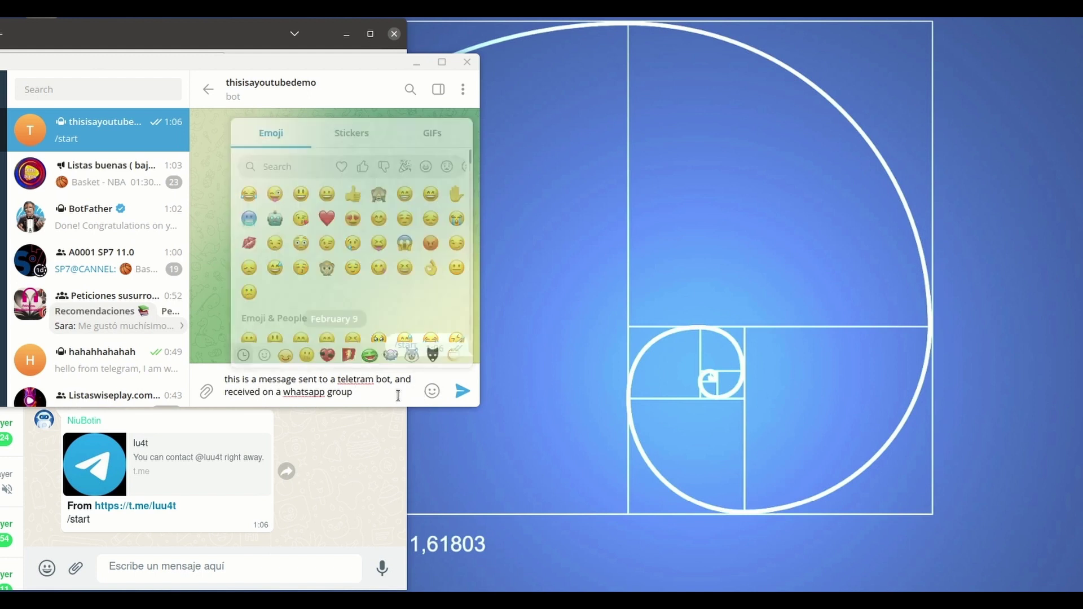
{"action": "mouse_move", "coordinate": [431, 398]}
{"action": "left_click", "coordinate": [301, 193]}
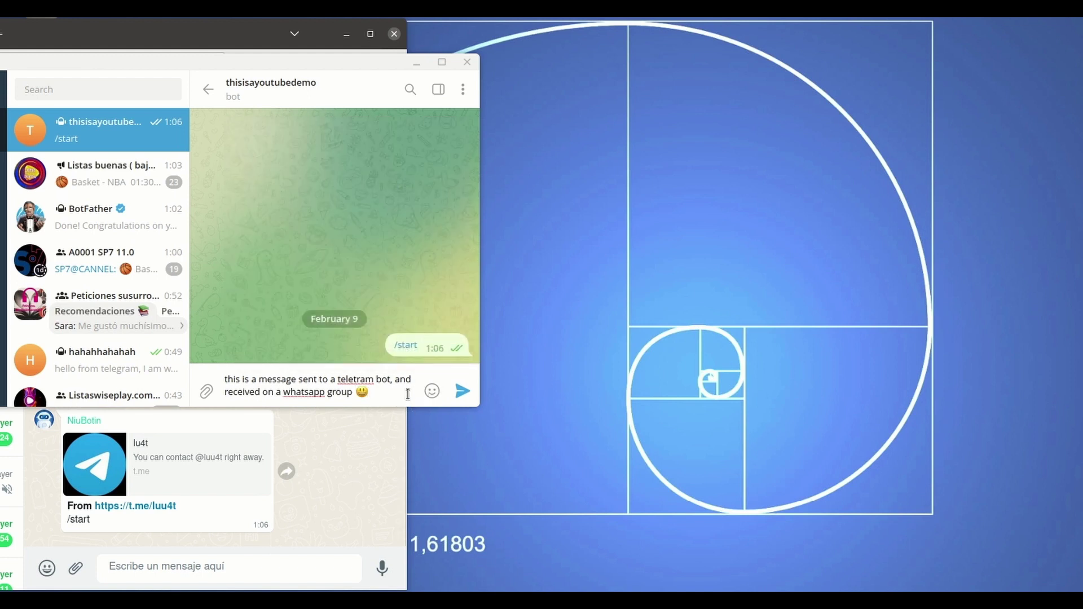
{"action": "key", "text": "Return"}
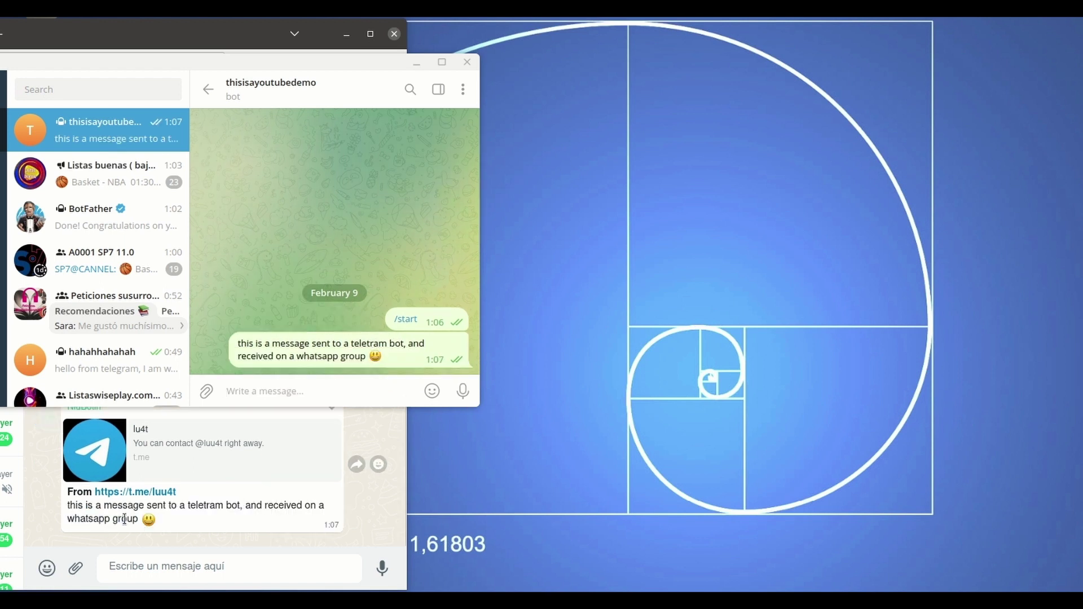
Step: Check the WhatsApp group chat for the forwarded messages, viewing and closing the group info
{"action": "left_click", "coordinate": [376, 507]}
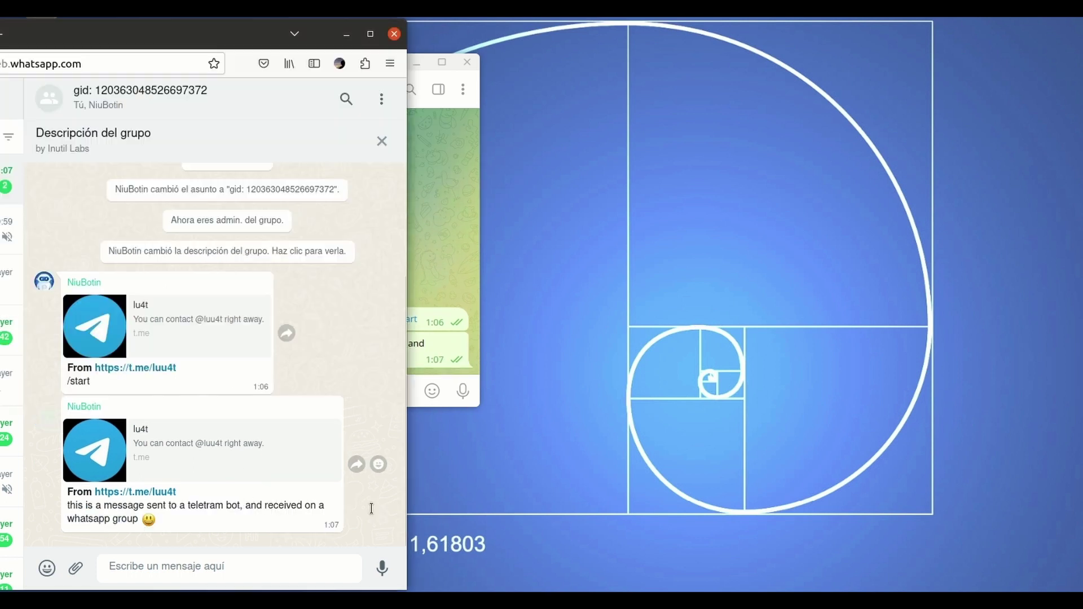
{"action": "left_click", "coordinate": [134, 102]}
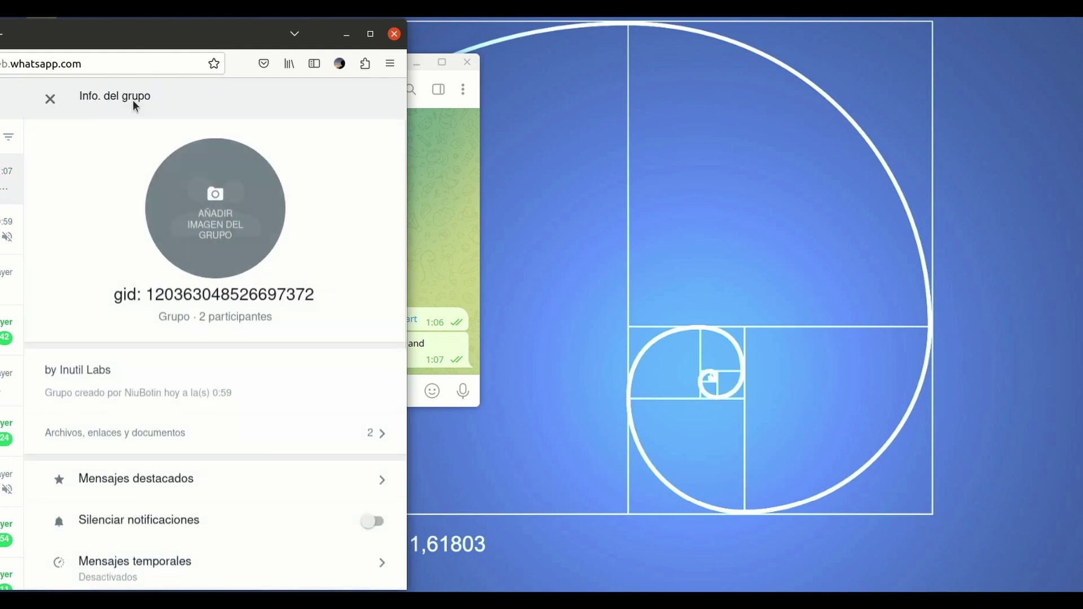
{"action": "scroll", "coordinate": [226, 317], "scroll_direction": "down", "scroll_amount": 8}
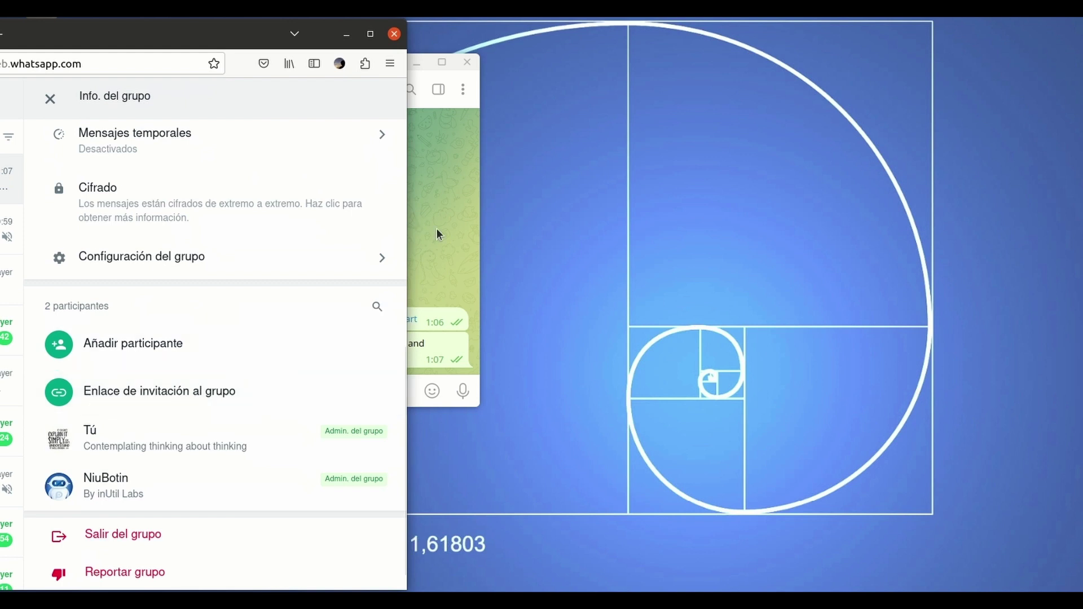
{"action": "left_click", "coordinate": [51, 99]}
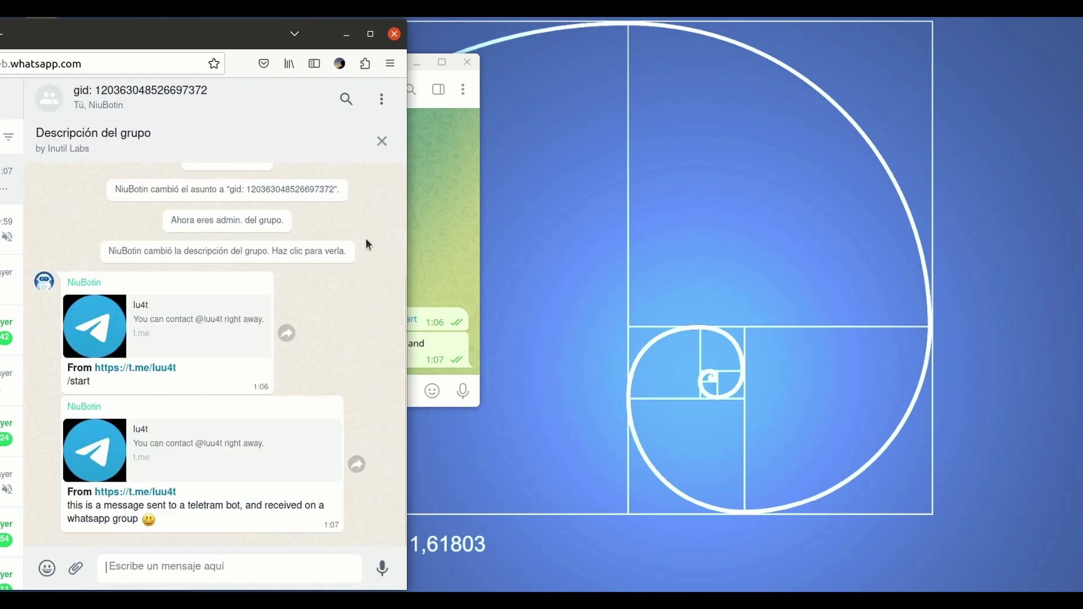
Step: Send the bot 'anything sent to this bot, will arrive to your whatsapp group...'
{"action": "left_click", "coordinate": [432, 259]}
{"action": "type", "text": "an"}
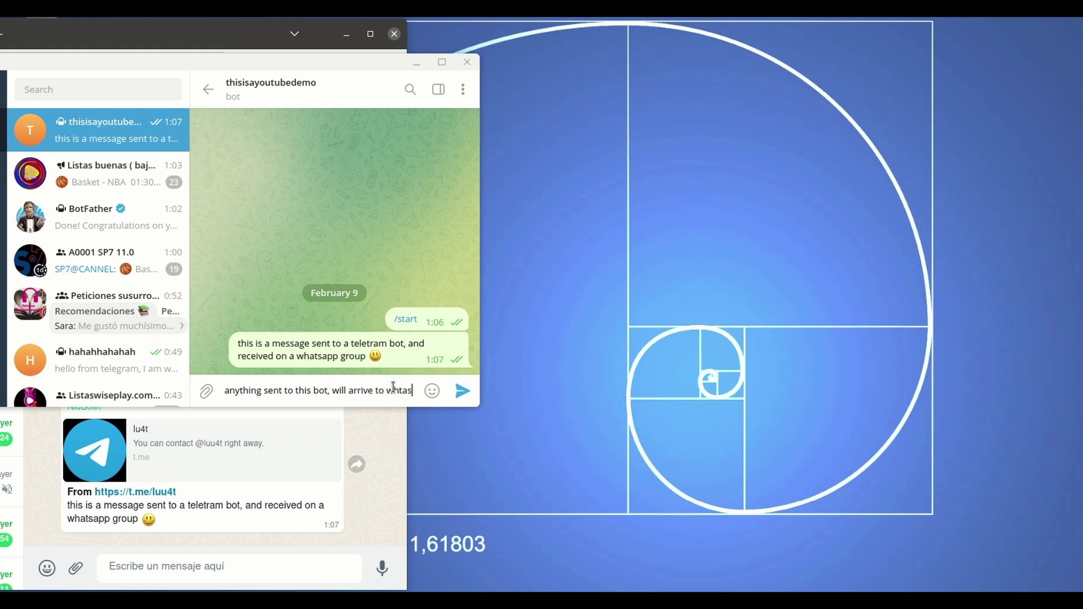
{"action": "key", "text": "BackSpace"}
{"action": "key", "text": "BackSpace"}
{"action": "key", "text": "BackSpace"}
{"action": "key", "text": "BackSpace"}
{"action": "type", "text": "your whatsapp group..."}
{"action": "key", "text": "Return"}
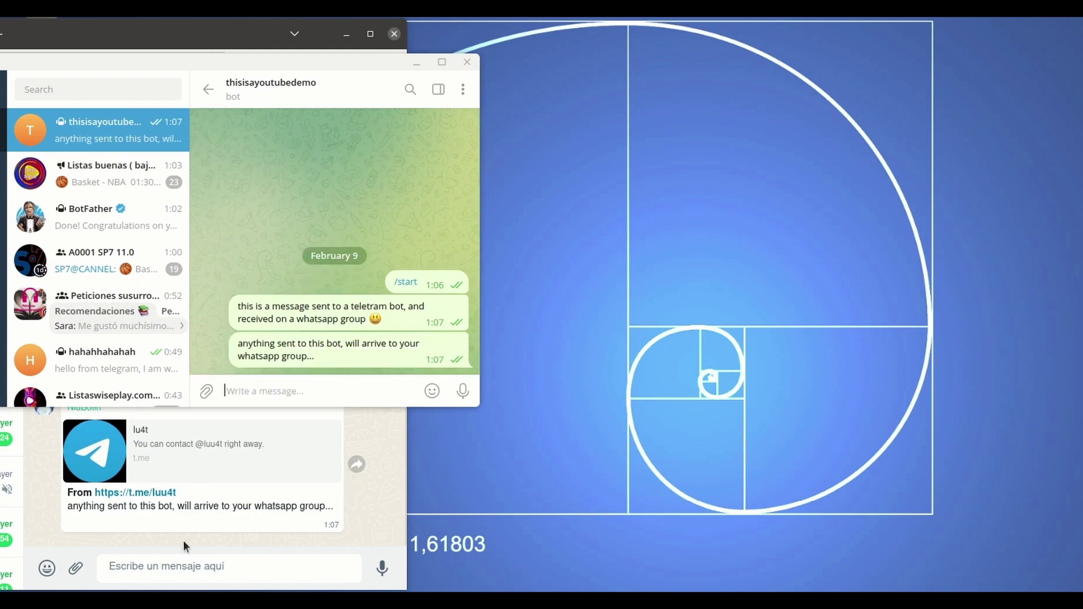
Step: Verify the message arrived in WhatsApp, then type 'I hope you liked it... :)' in Telegram
{"action": "left_click_drag", "start_coordinate": [123, 506], "coordinate": [326, 506]}
{"action": "mouse_move", "coordinate": [432, 391]}
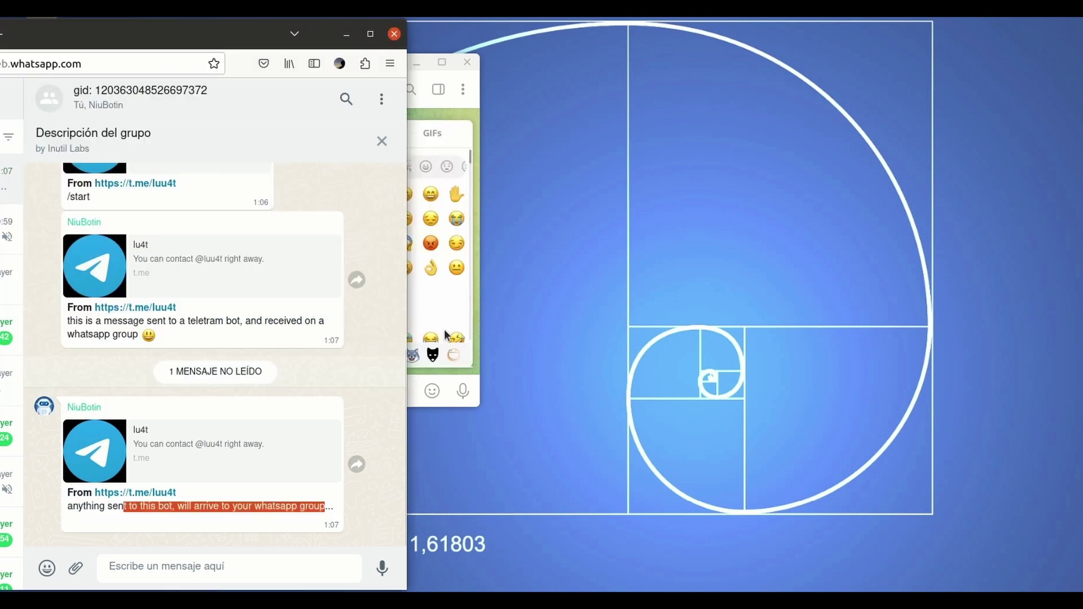
{"action": "left_click", "coordinate": [202, 567]}
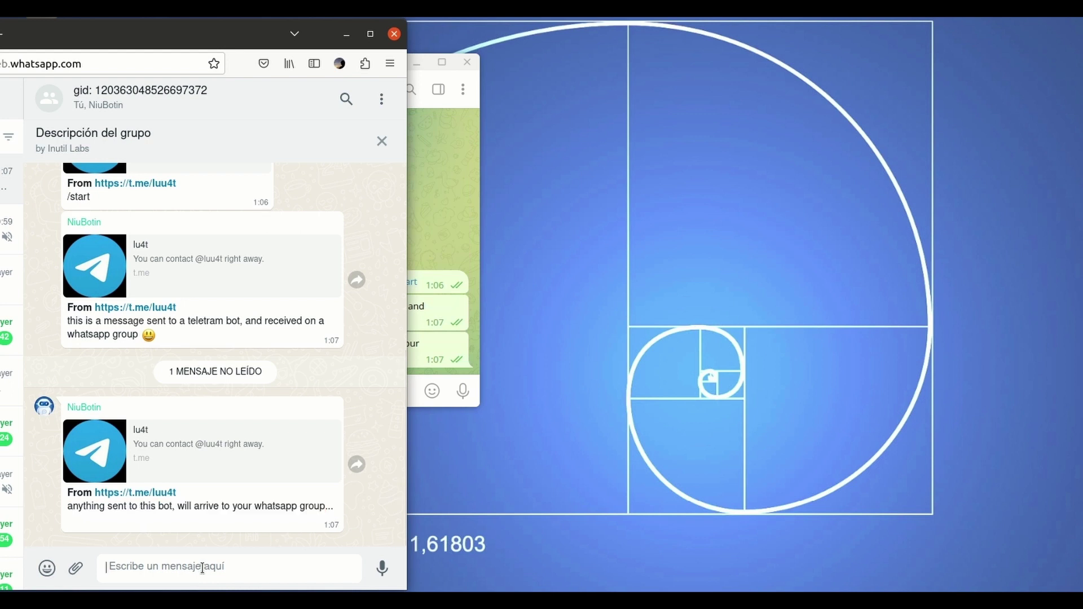
{"action": "left_click", "coordinate": [447, 203]}
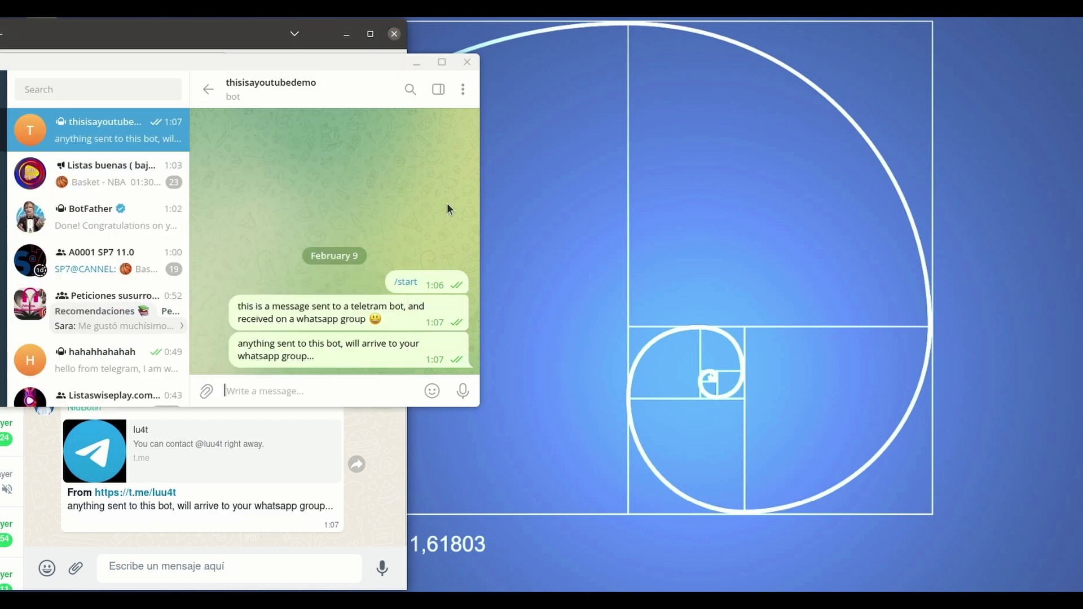
{"action": "type", "text": "I hope"}
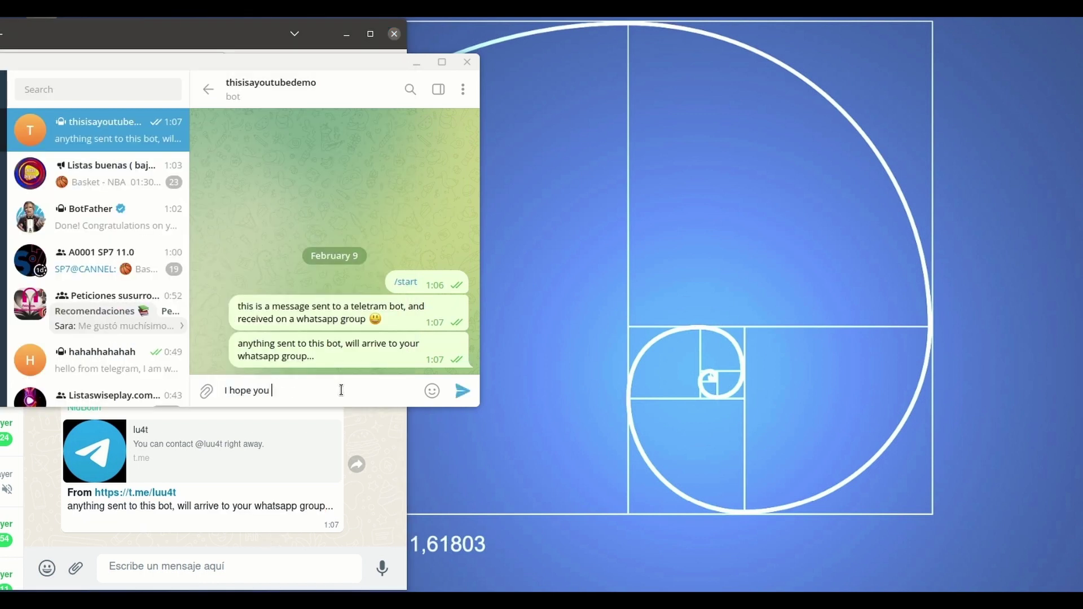
{"action": "type", "text": " you liked it... :)"}
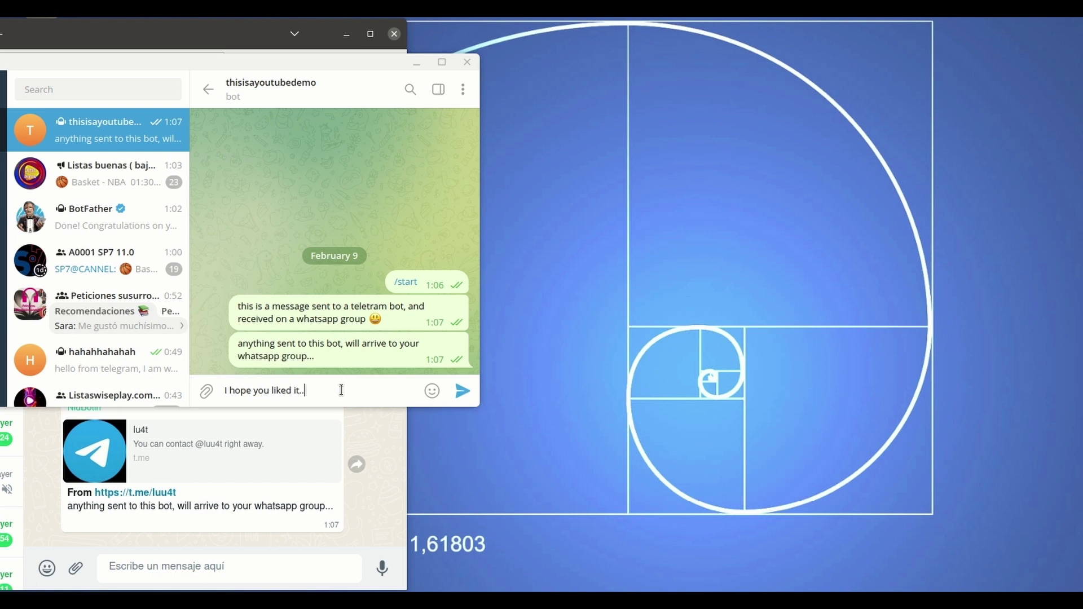